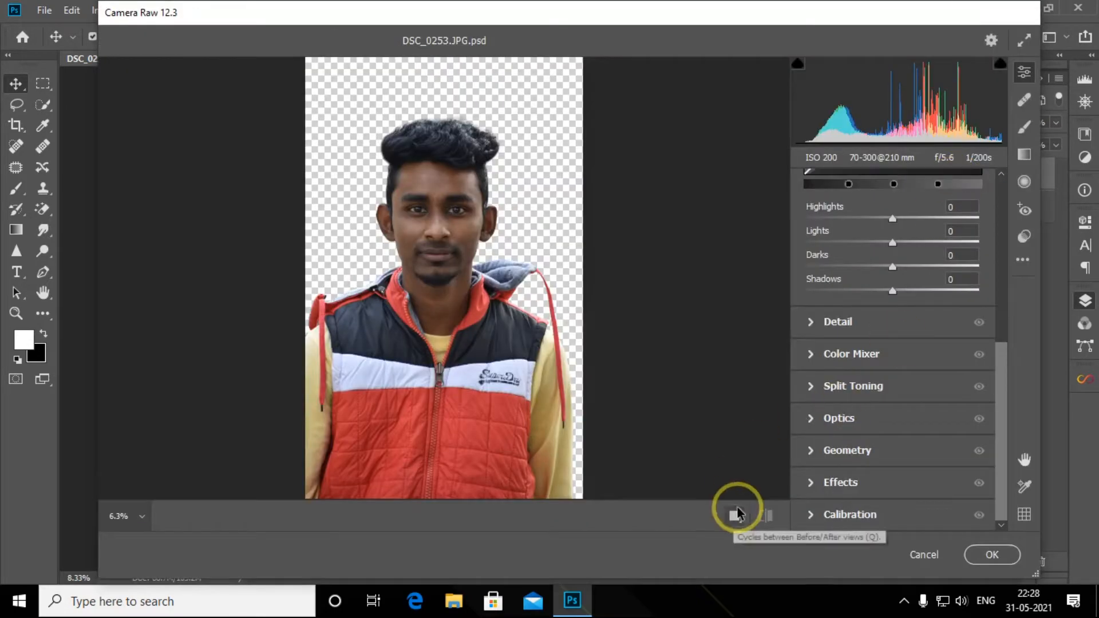
Show the before and after views side by side and set Exposure to -0.40, Contrast +5, Highlights +30, Shadows -8 and Whites +9.
{"action": "left_click", "coordinate": [736, 508]}
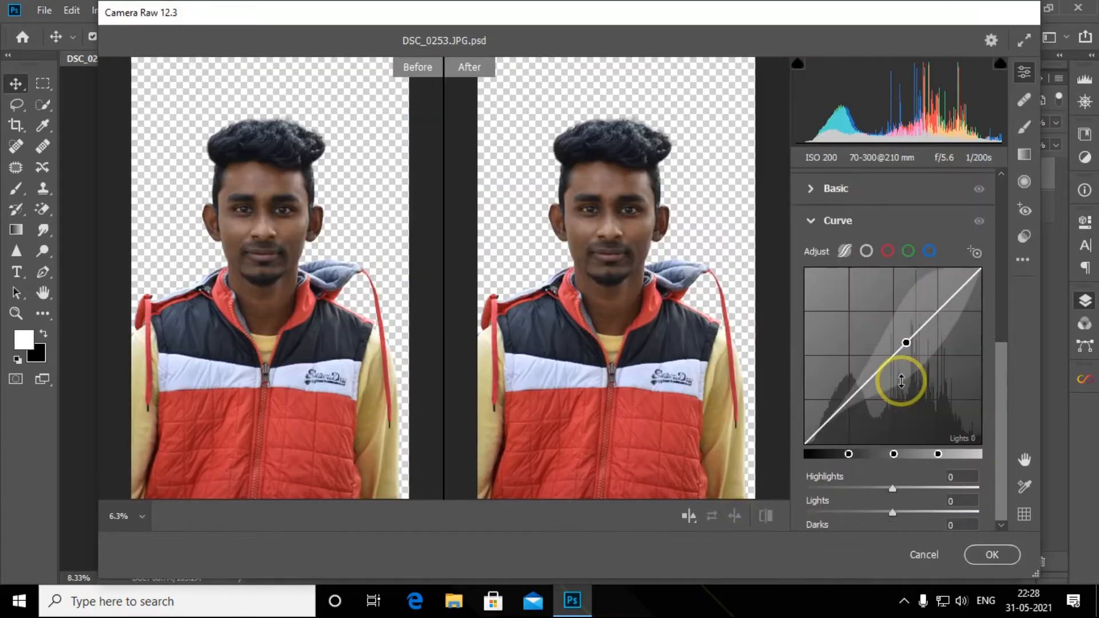
{"action": "left_click", "coordinate": [809, 221]}
{"action": "left_click", "coordinate": [809, 248]}
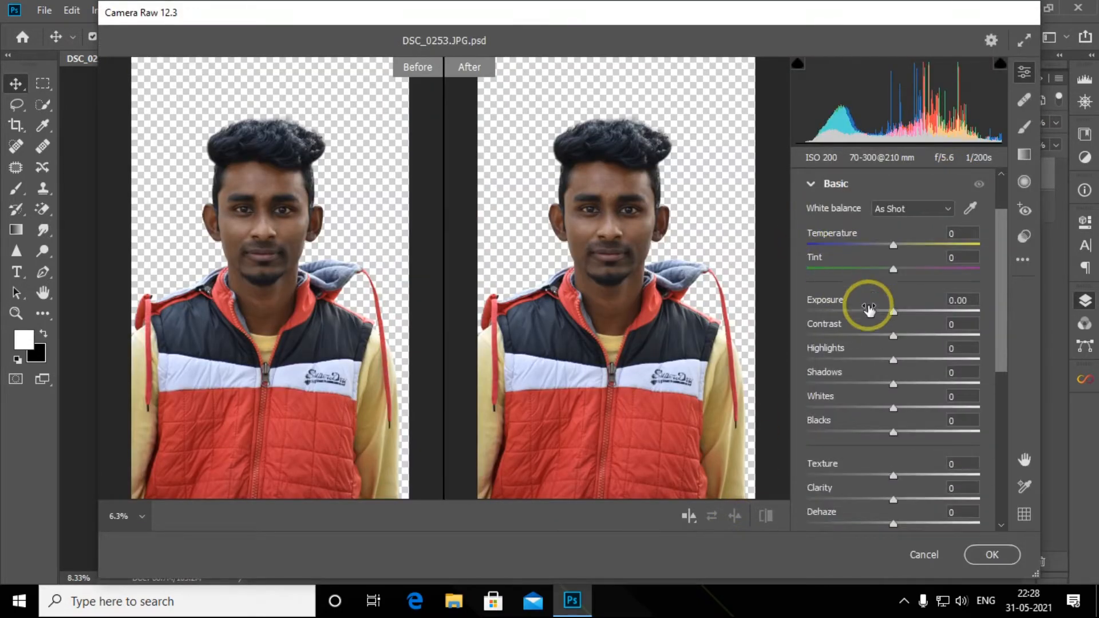
{"action": "left_click_drag", "start_coordinate": [894, 312], "coordinate": [898, 313]}
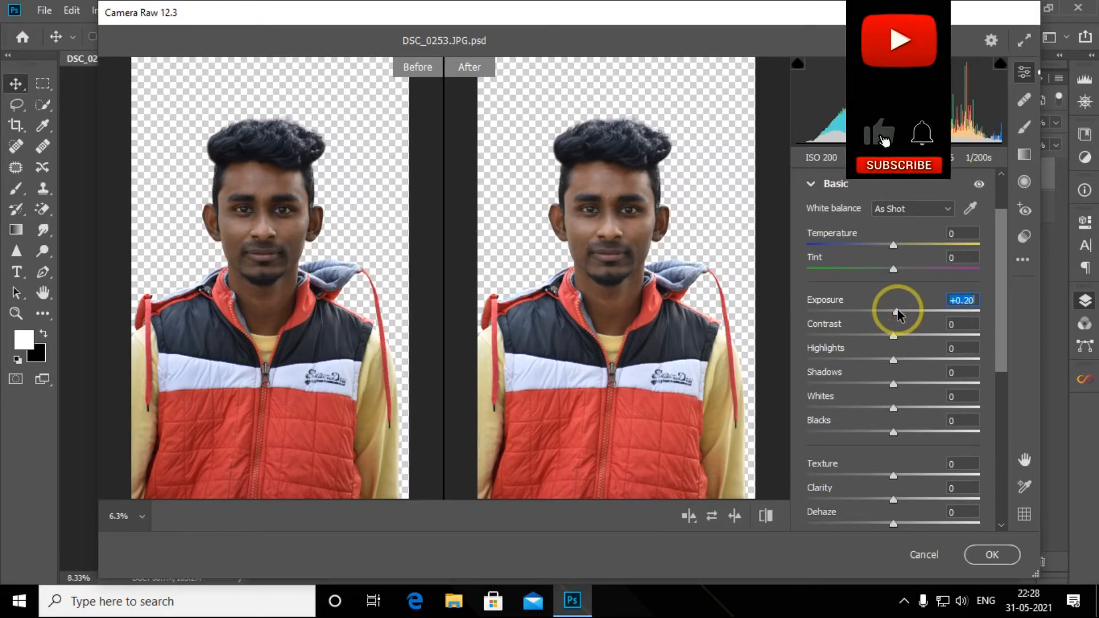
{"action": "left_click_drag", "start_coordinate": [894, 312], "coordinate": [902, 410]}
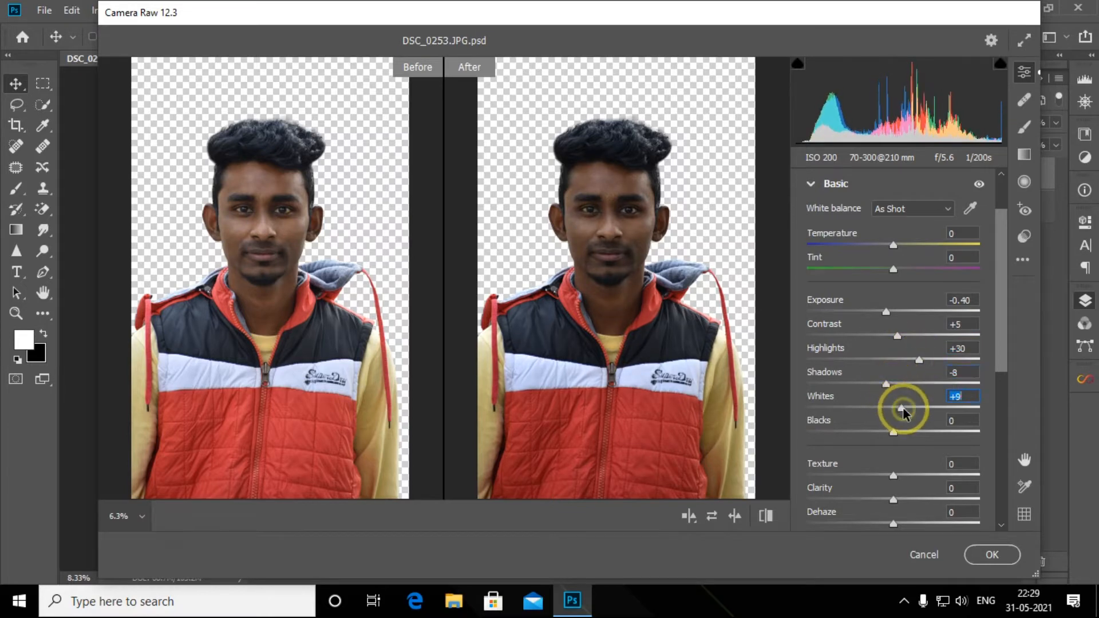
Set the portrait's Blacks to -2, Texture to +5 and Vibrance to about -20.
{"action": "scroll", "coordinate": [898, 285], "scroll_direction": "down", "scroll_amount": 3}
{"action": "left_click_drag", "start_coordinate": [899, 324], "coordinate": [897, 322]}
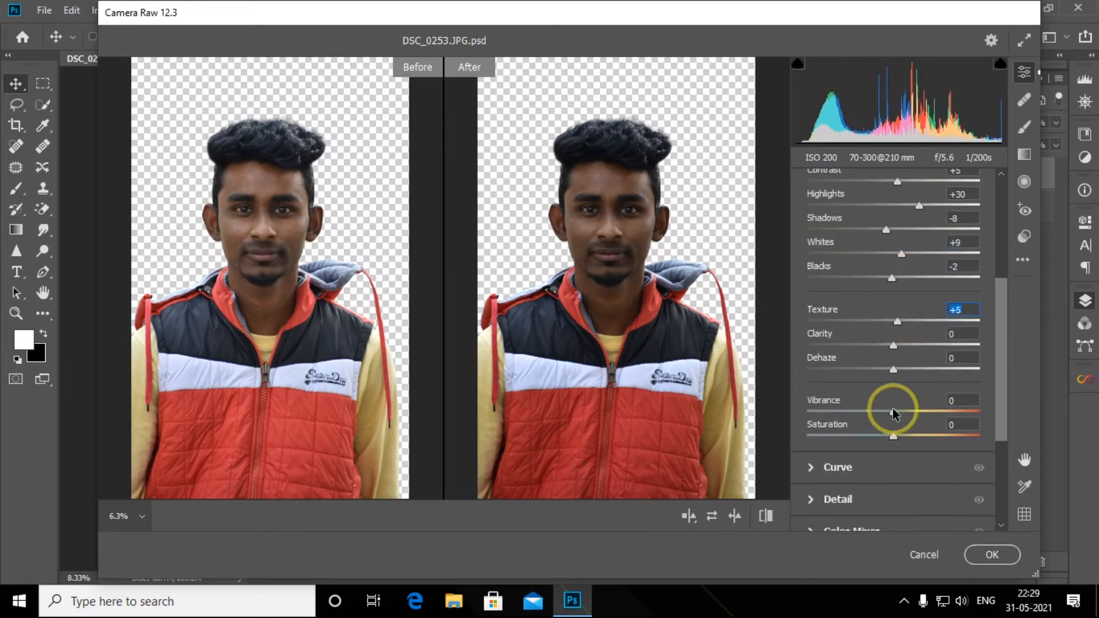
{"action": "left_click_drag", "start_coordinate": [886, 416], "coordinate": [875, 419]}
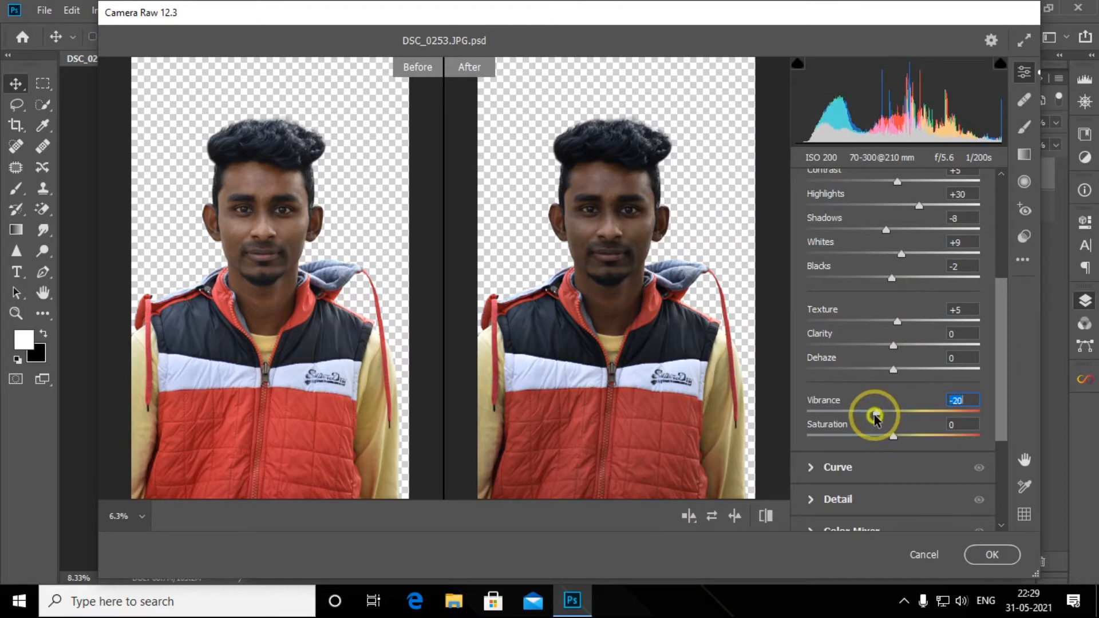
{"action": "scroll", "coordinate": [894, 287], "scroll_direction": "up", "scroll_amount": 2}
{"action": "left_click_drag", "start_coordinate": [913, 285], "coordinate": [935, 285]}
Raise the tone curve's Lights to about +22 and apply the Camera Raw adjustments.
{"action": "scroll", "coordinate": [819, 269], "scroll_direction": "up", "scroll_amount": 2}
{"action": "left_click", "coordinate": [817, 223]}
{"action": "left_click", "coordinate": [824, 280]}
{"action": "left_click_drag", "start_coordinate": [893, 475], "coordinate": [908, 473]}
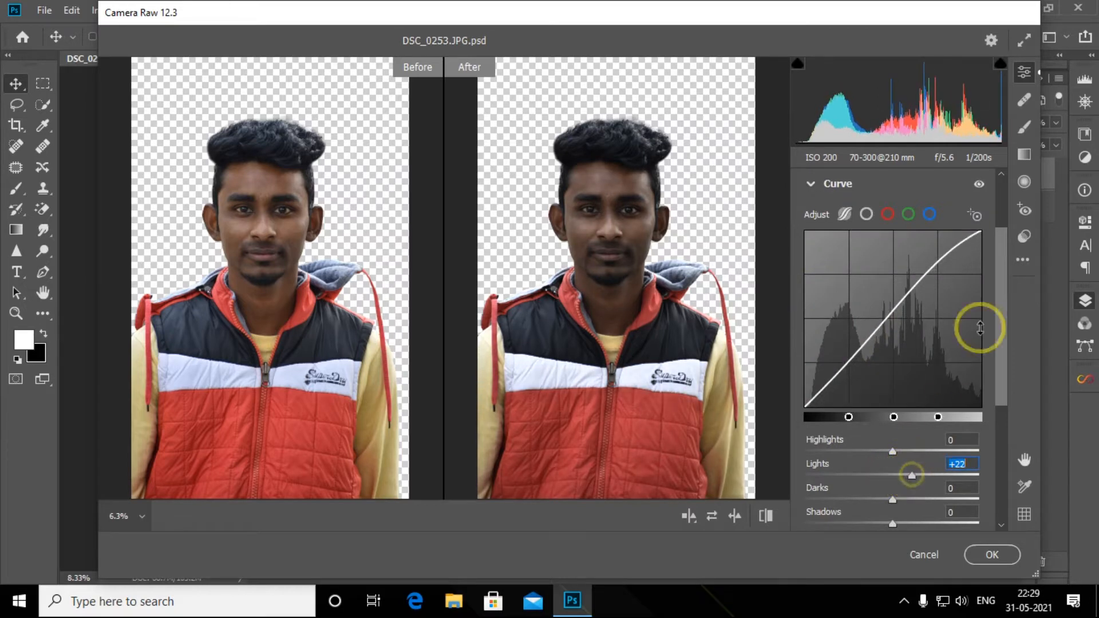
{"action": "left_click", "coordinate": [810, 184]}
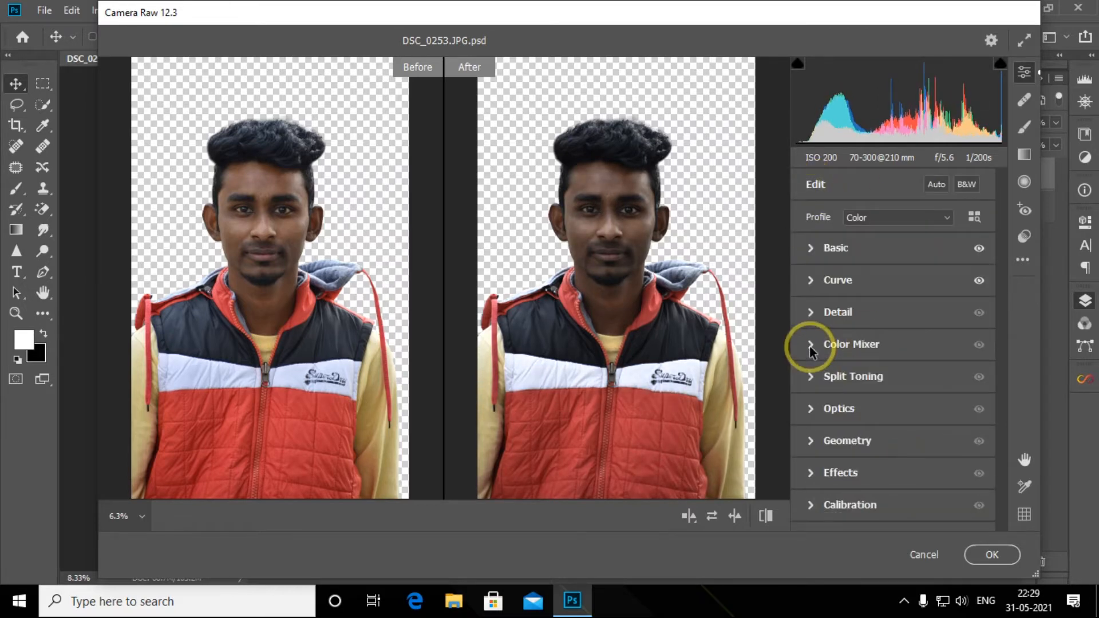
{"action": "left_click", "coordinate": [993, 554]}
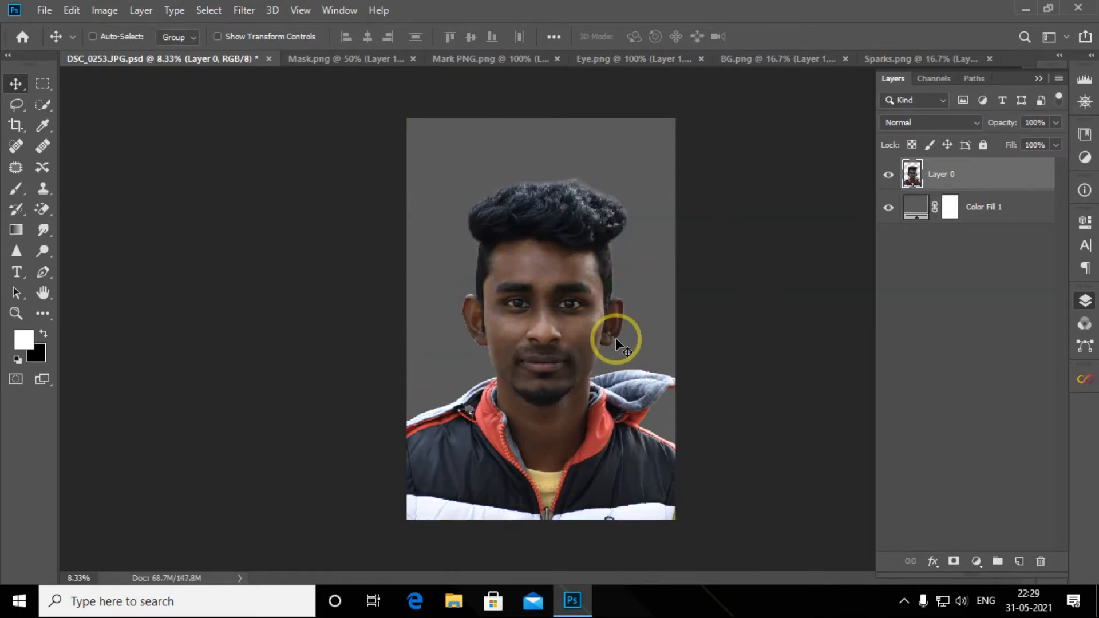
Lighten the forehead and cheeks with the Dodge tool on midtones at 15% exposure, using soft brushes of 250 to 400 px.
{"action": "key", "text": "ctrl+plus"}
{"action": "key", "text": "ctrl+plus"}
{"action": "left_click", "coordinate": [43, 252]}
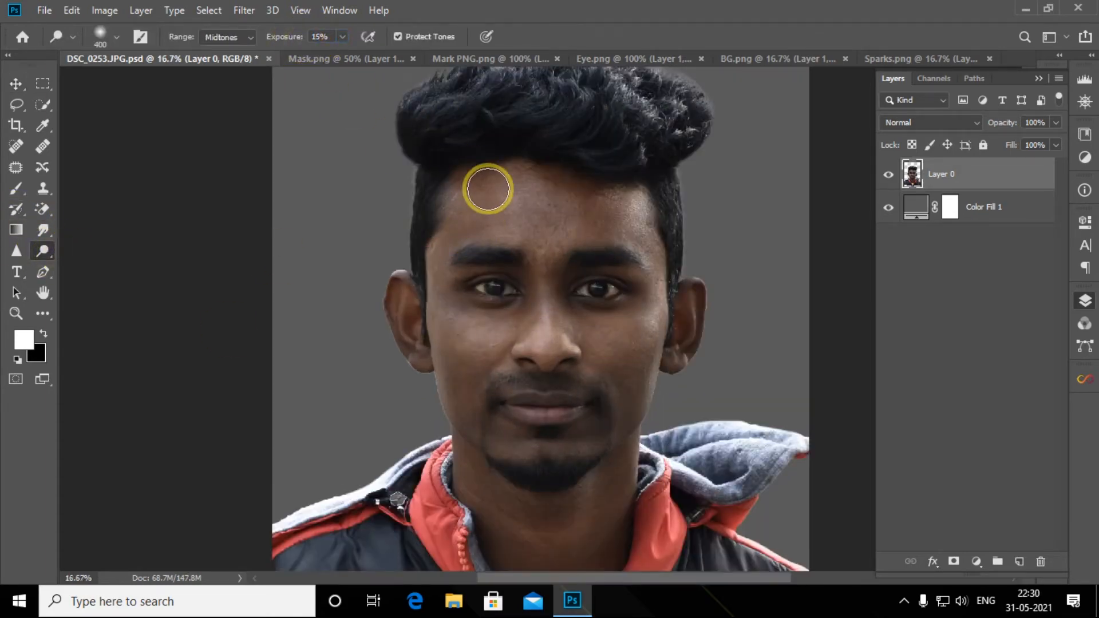
{"action": "mouse_move", "coordinate": [510, 198]}
{"action": "left_mouse_down"}
{"action": "mouse_move", "coordinate": [535, 231]}
{"action": "mouse_move", "coordinate": [638, 212]}
{"action": "mouse_move", "coordinate": [599, 213]}
{"action": "mouse_move", "coordinate": [641, 341]}
{"action": "left_mouse_up"}
{"action": "key", "text": "bracketleft"}
{"action": "key", "text": "bracketleft"}
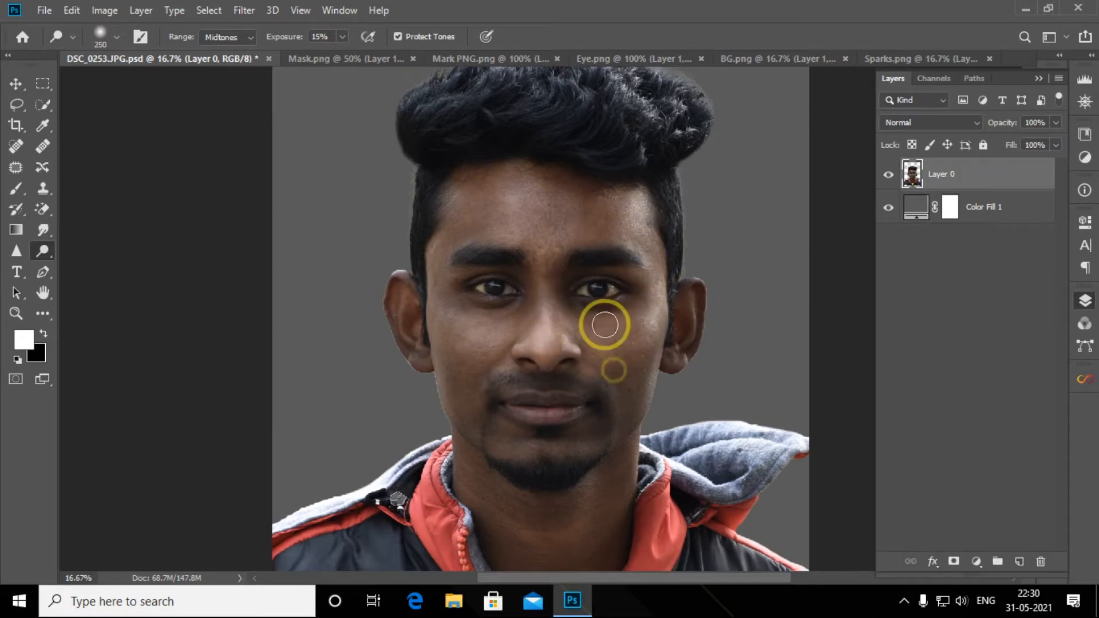
{"action": "key", "text": "bracketright"}
{"action": "key", "text": "bracketright"}
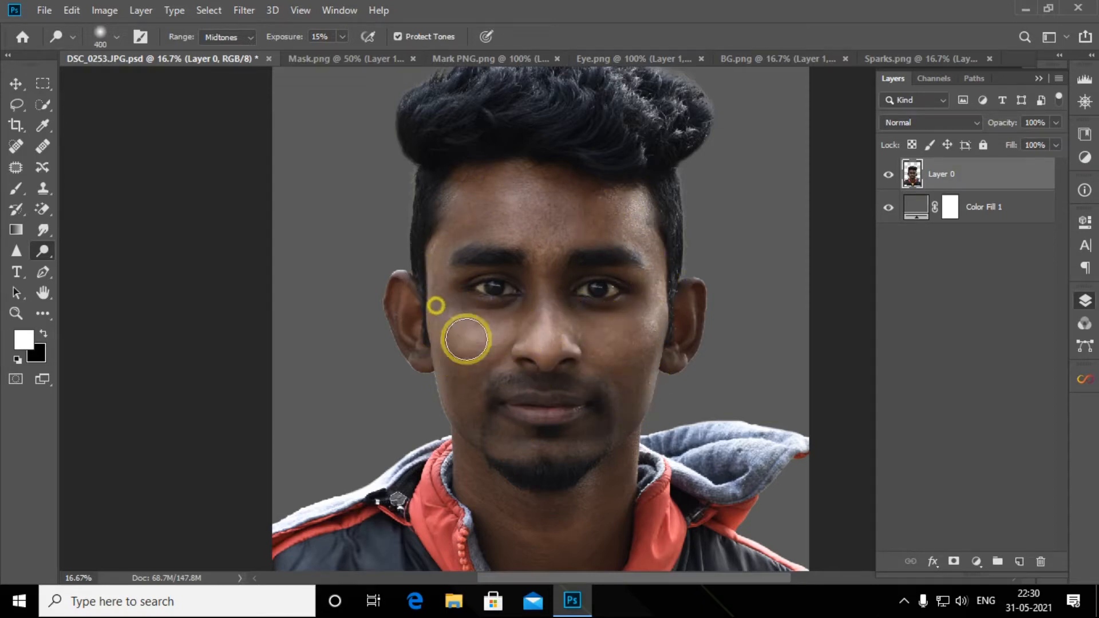
Brighten both eyes with the Dodge tool at 62% exposure and a brush of about 70 px.
{"action": "key", "text": "bracketleft"}
{"action": "key", "text": "bracketleft"}
{"action": "key", "text": "bracketleft"}
{"action": "key", "text": "bracketleft"}
{"action": "key", "text": "bracketleft"}
{"action": "scroll", "coordinate": [484, 282], "scroll_direction": "up", "scroll_amount": 3}
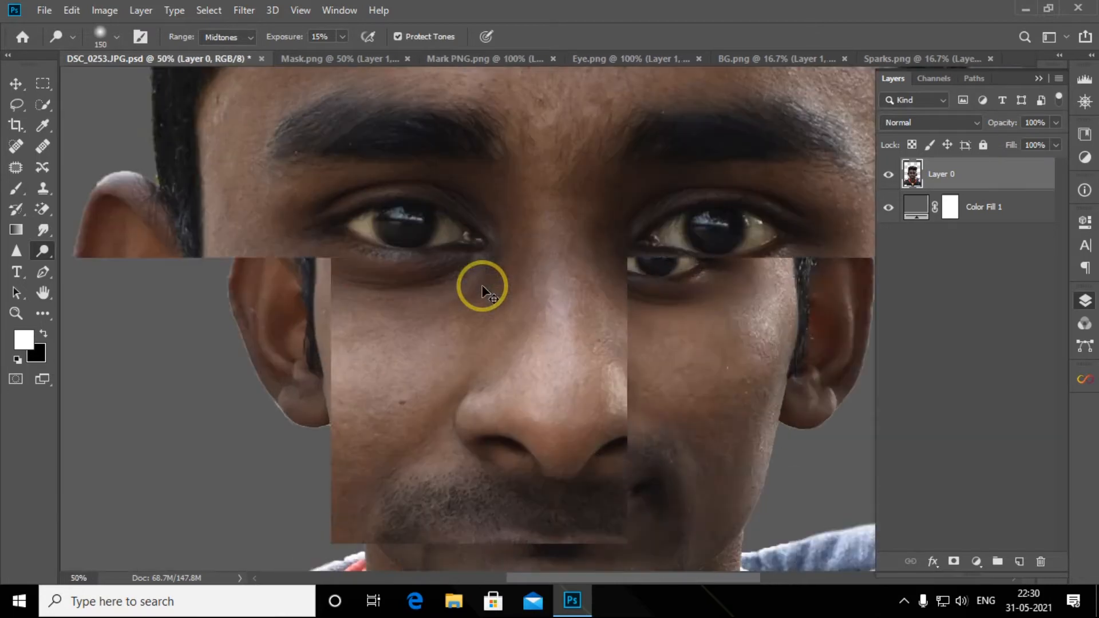
{"action": "key", "text": "bracketleft"}
{"action": "key", "text": "bracketleft"}
{"action": "key", "text": "bracketleft"}
{"action": "key", "text": "bracketleft"}
{"action": "key", "text": "bracketleft"}
{"action": "left_click_drag", "start_coordinate": [290, 37], "coordinate": [319, 38]}
{"action": "key", "text": "bracketright"}
{"action": "mouse_move", "coordinate": [438, 242]}
{"action": "left_mouse_down"}
{"action": "mouse_move", "coordinate": [449, 216]}
{"action": "mouse_move", "coordinate": [446, 228]}
{"action": "mouse_move", "coordinate": [366, 239]}
{"action": "mouse_move", "coordinate": [367, 219]}
{"action": "mouse_move", "coordinate": [367, 236]}
{"action": "mouse_move", "coordinate": [382, 220]}
{"action": "mouse_move", "coordinate": [420, 219]}
{"action": "left_mouse_up"}
{"action": "mouse_move", "coordinate": [677, 229]}
{"action": "left_mouse_down"}
{"action": "mouse_move", "coordinate": [672, 243]}
{"action": "mouse_move", "coordinate": [674, 232]}
{"action": "left_mouse_up"}
{"action": "mouse_move", "coordinate": [753, 225]}
{"action": "left_mouse_down"}
{"action": "mouse_move", "coordinate": [747, 249]}
{"action": "mouse_move", "coordinate": [759, 224]}
{"action": "mouse_move", "coordinate": [763, 236]}
{"action": "mouse_move", "coordinate": [695, 223]}
{"action": "mouse_move", "coordinate": [724, 223]}
{"action": "left_mouse_up"}
{"action": "key", "text": "ctrl+minus"}
{"action": "key", "text": "ctrl+minus"}
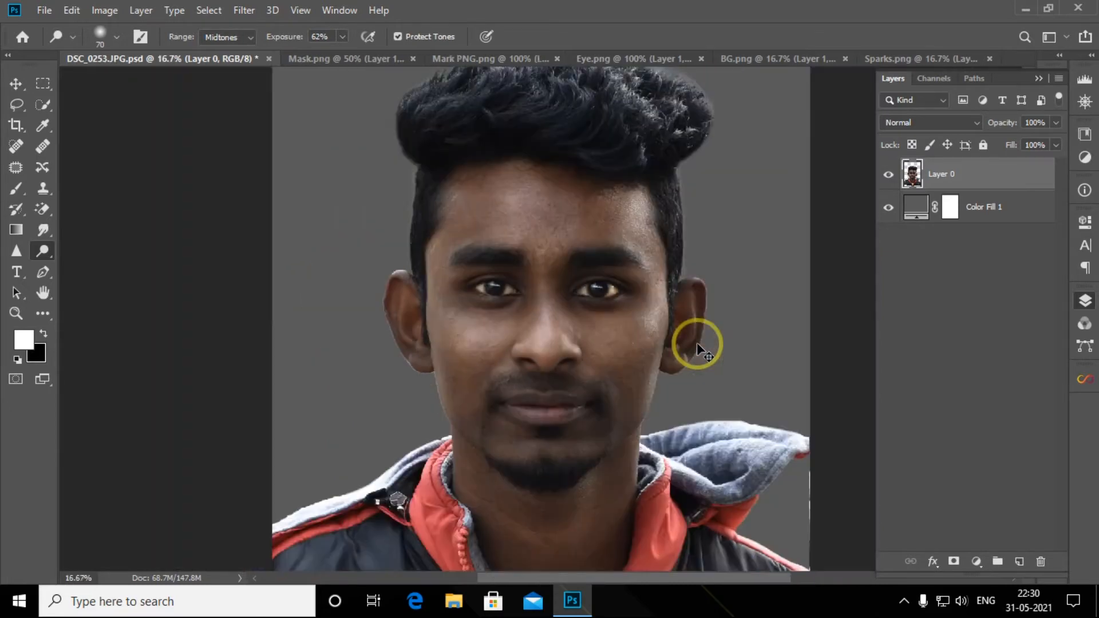
Copy the gas mask from Mask.png onto the portrait as a new layer over the mouth and close Mask.png.
{"action": "key", "text": "ctrl+minus"}
{"action": "left_click", "coordinate": [15, 83]}
{"action": "key", "text": "ctrl+minus"}
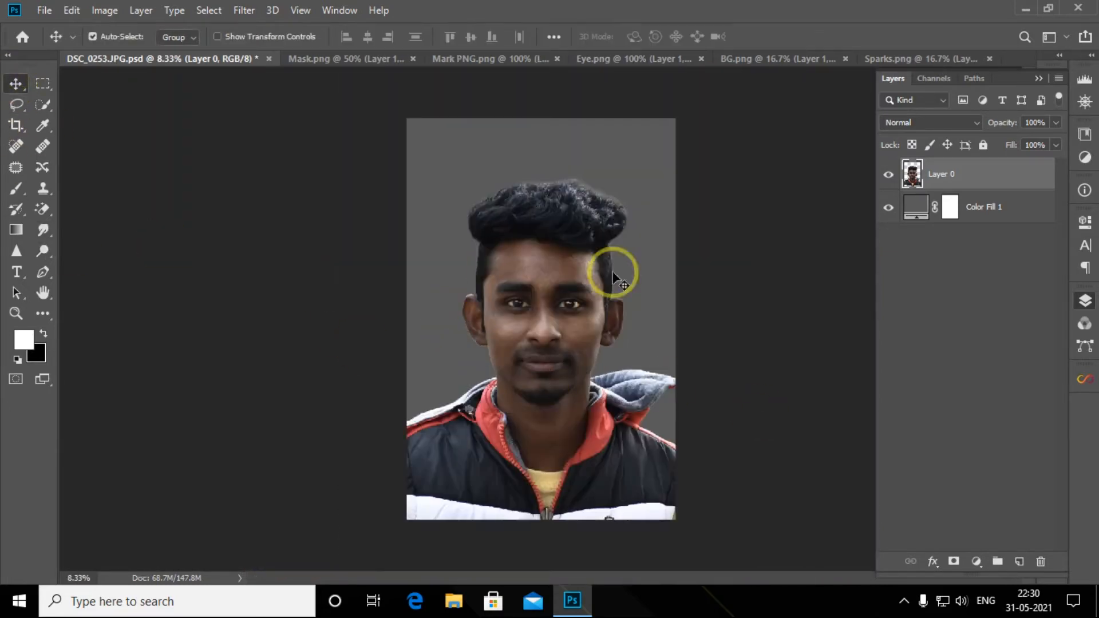
{"action": "left_click", "coordinate": [323, 59]}
{"action": "left_click_drag", "start_coordinate": [589, 283], "coordinate": [529, 376]}
{"action": "left_click", "coordinate": [413, 58]}
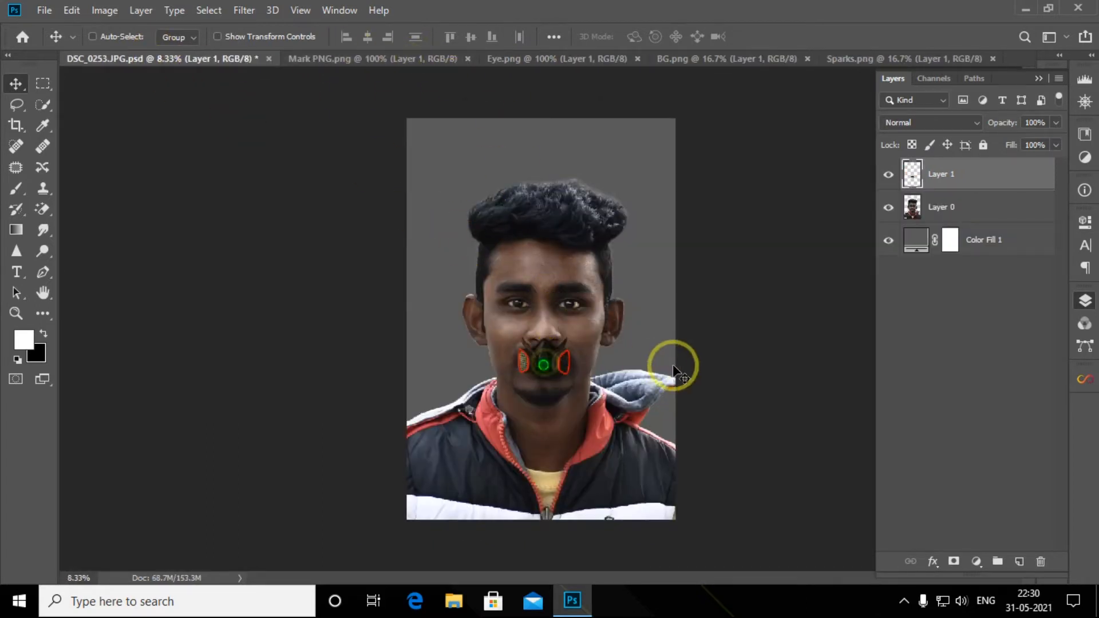
Enlarge the gas mask to 253% and position it over the nose and mouth.
{"action": "key", "text": "ctrl+t"}
{"action": "left_click_drag", "start_coordinate": [356, 37], "coordinate": [474, 128]}
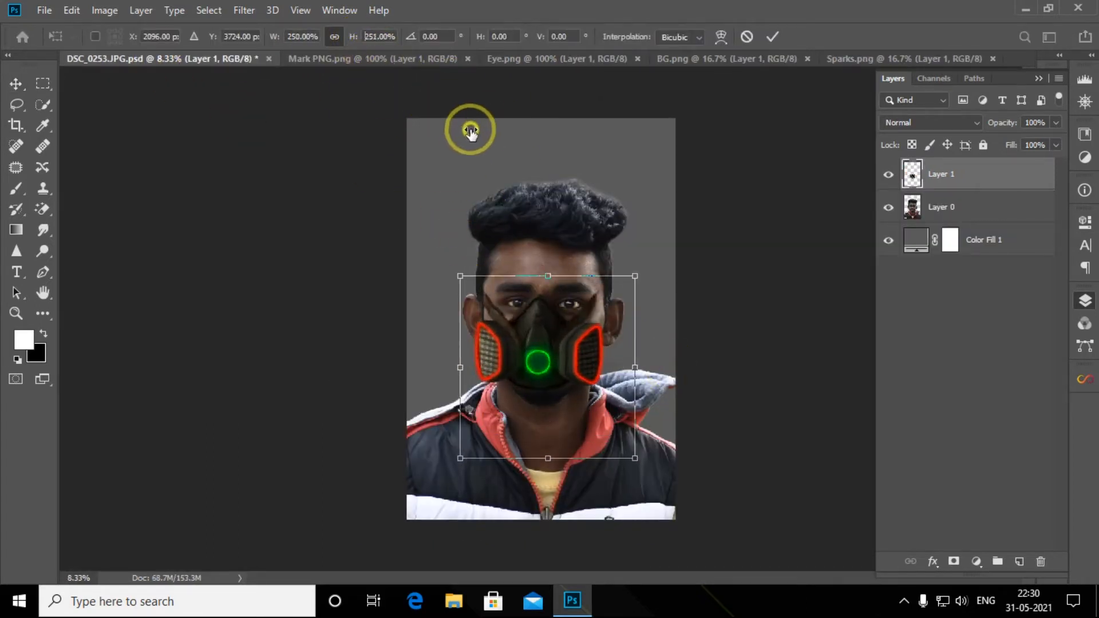
{"action": "left_click_drag", "start_coordinate": [543, 327], "coordinate": [547, 344]}
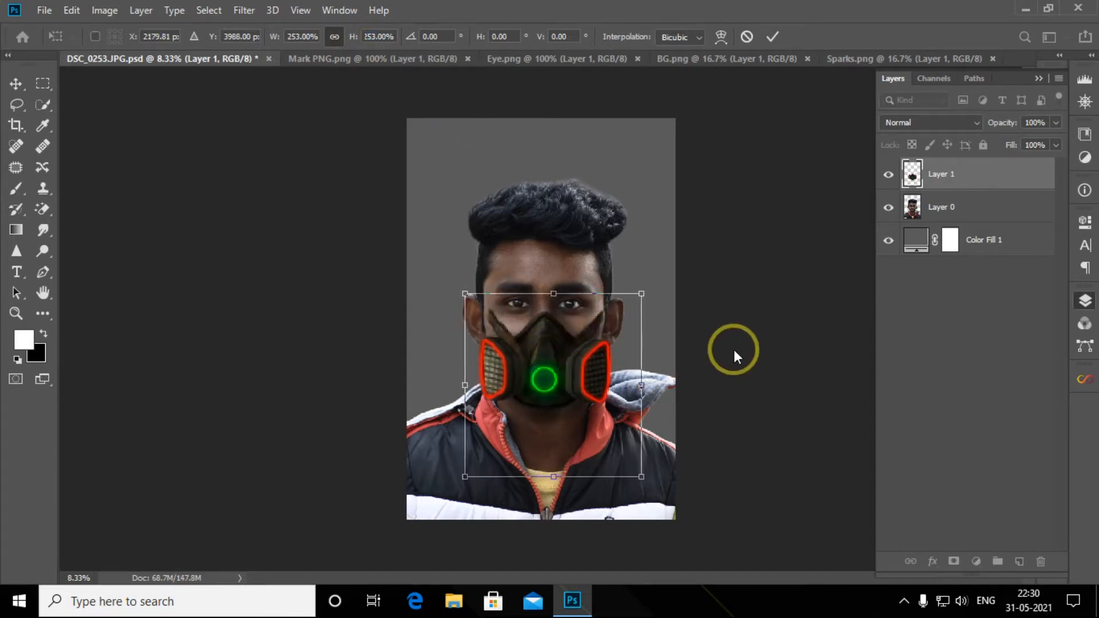
{"action": "key", "text": "Return"}
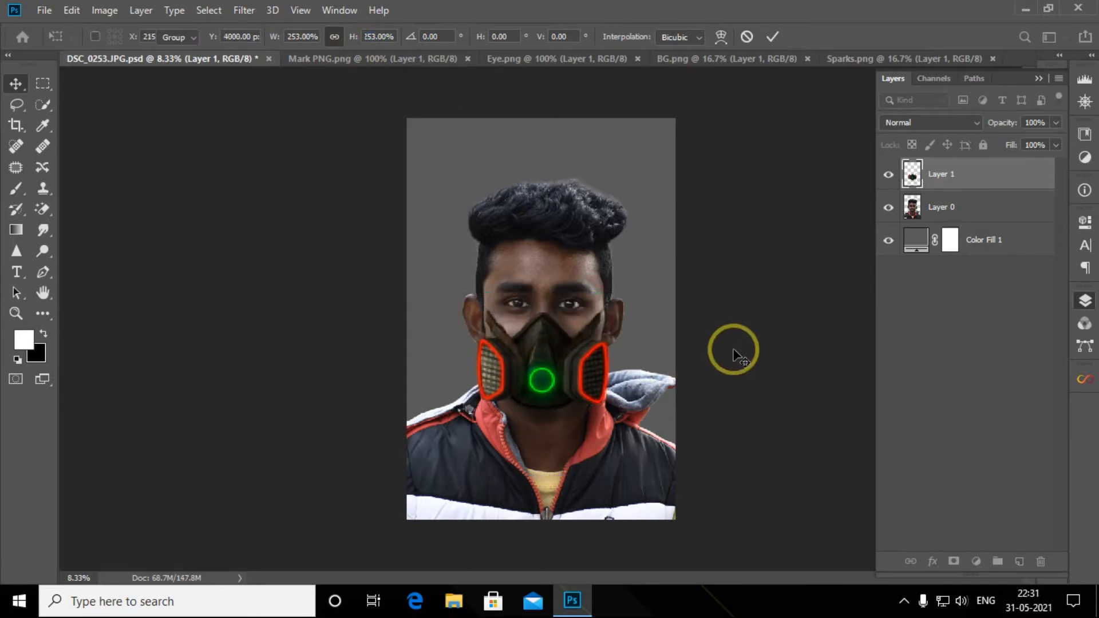
Scale the gas mask down to about 89% and re-center it on the lower face.
{"action": "key", "text": "ctrl+t"}
{"action": "key", "text": "ctrl+minus"}
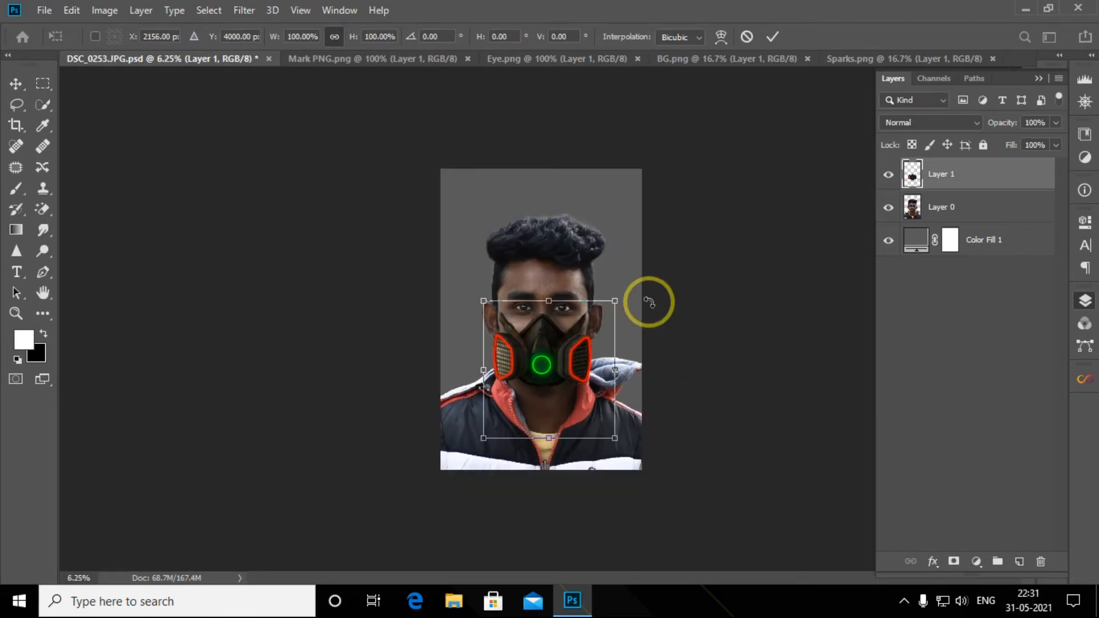
{"action": "left_click_drag", "start_coordinate": [616, 300], "coordinate": [603, 315]}
{"action": "left_click_drag", "start_coordinate": [547, 355], "coordinate": [552, 344]}
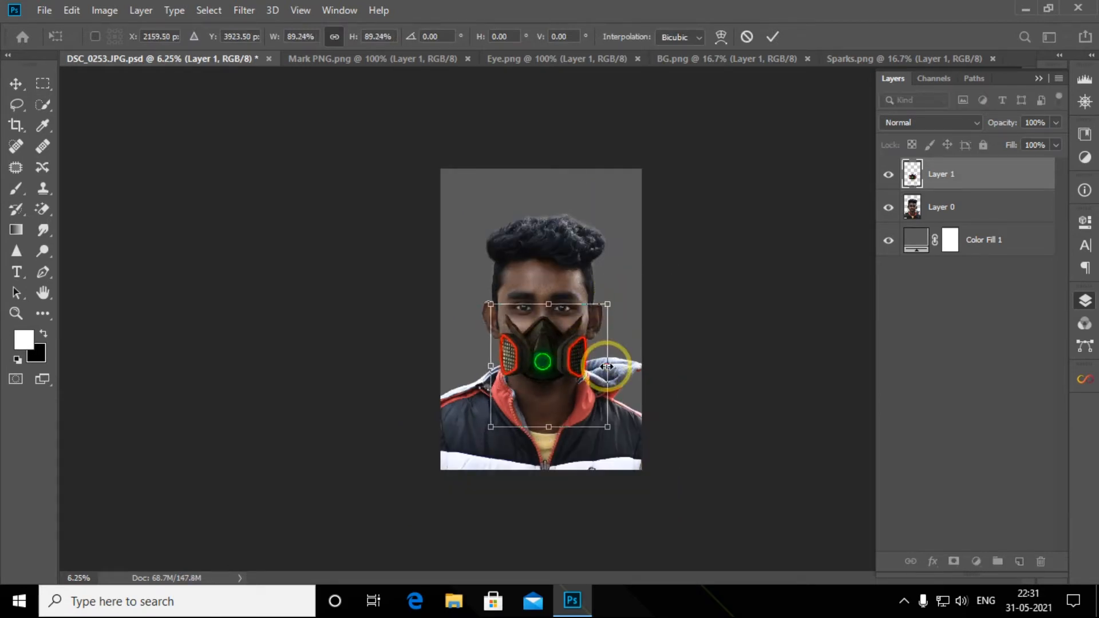
{"action": "key", "text": "Return"}
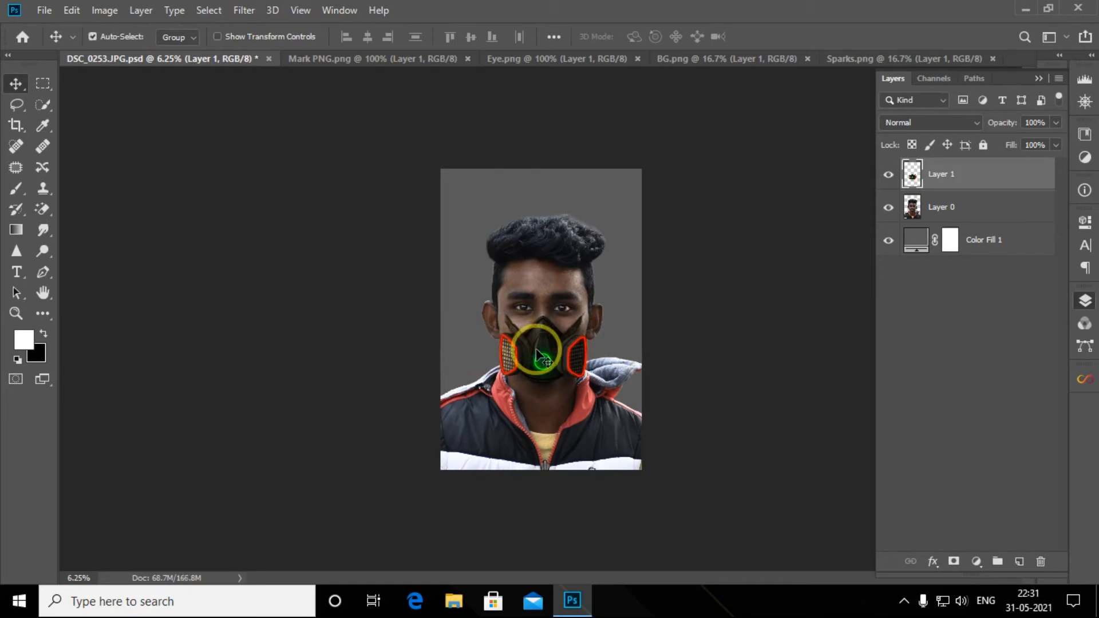
Add a layer mask to the gas mask layer and hide the upper end of its left-hand strap with a black 90 px brush.
{"action": "scroll", "coordinate": [536, 349], "scroll_direction": "up", "scroll_amount": 5}
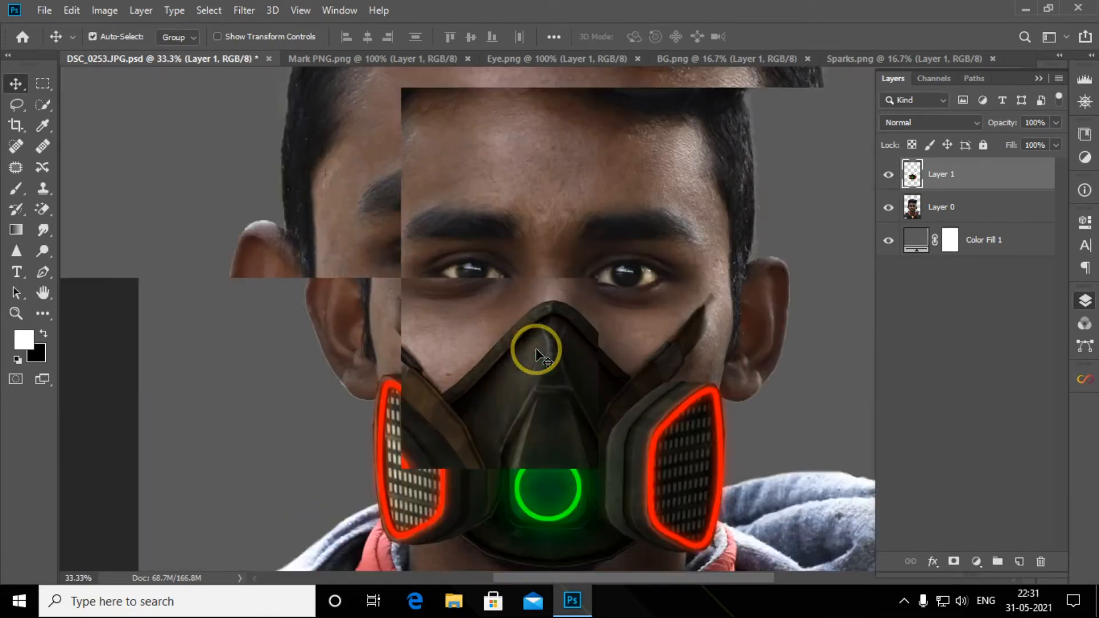
{"action": "scroll", "coordinate": [536, 348], "scroll_direction": "up", "scroll_amount": 2}
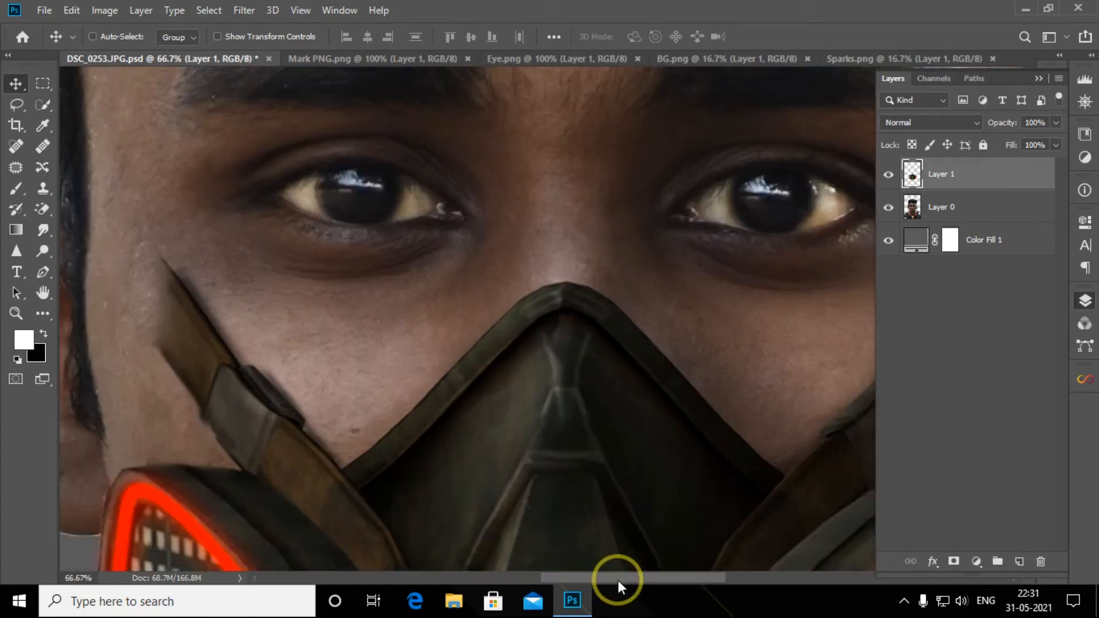
{"action": "left_click_drag", "start_coordinate": [618, 580], "coordinate": [594, 580]}
{"action": "scroll", "coordinate": [425, 443], "scroll_direction": "down", "scroll_amount": 1}
{"action": "left_click", "coordinate": [955, 561]}
{"action": "left_click", "coordinate": [16, 191]}
{"action": "key", "text": "bracketleft"}
{"action": "key", "text": "bracketleft"}
{"action": "key", "text": "bracketleft"}
{"action": "key", "text": "bracketleft"}
{"action": "key", "text": "bracketleft"}
{"action": "key", "text": "bracketleft"}
{"action": "key", "text": "bracketleft"}
{"action": "key", "text": "bracketleft"}
{"action": "key", "text": "bracketleft"}
{"action": "key", "text": "bracketleft"}
{"action": "key", "text": "bracketleft"}
{"action": "key", "text": "bracketleft"}
{"action": "right_click", "coordinate": [302, 250]}
{"action": "left_click", "coordinate": [602, 2]}
{"action": "key", "text": "bracketright"}
{"action": "key", "text": "bracketright"}
{"action": "mouse_move", "coordinate": [291, 243]}
{"action": "left_mouse_down"}
{"action": "mouse_move", "coordinate": [314, 273]}
{"action": "mouse_move", "coordinate": [356, 264]}
{"action": "mouse_move", "coordinate": [331, 337]}
{"action": "mouse_move", "coordinate": [344, 308]}
{"action": "left_mouse_up"}
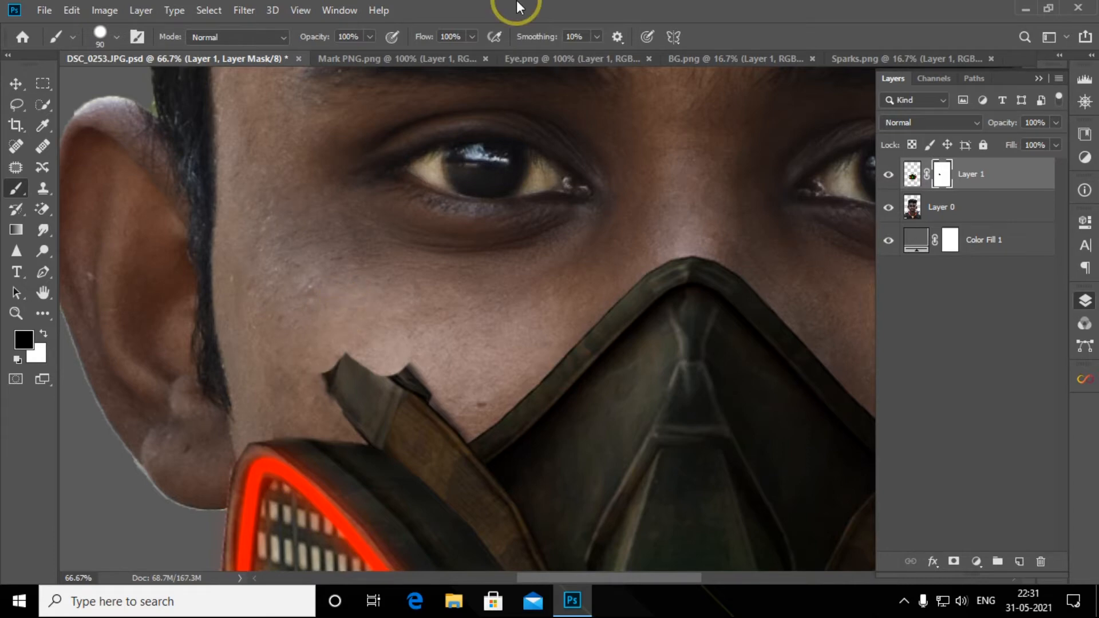
Paint out the rest of the left-hand strap lying over the cheek on the layer mask.
{"action": "key", "text": "ctrl+plus"}
{"action": "scroll", "coordinate": [358, 358], "scroll_direction": "down", "scroll_amount": 3}
{"action": "key", "text": "bracketleft"}
{"action": "key", "text": "bracketleft"}
{"action": "mouse_move", "coordinate": [203, 308]}
{"action": "left_mouse_down"}
{"action": "mouse_move", "coordinate": [316, 297]}
{"action": "mouse_move", "coordinate": [371, 338]}
{"action": "left_mouse_up"}
{"action": "mouse_move", "coordinate": [224, 332]}
{"action": "left_mouse_down"}
{"action": "mouse_move", "coordinate": [139, 307]}
{"action": "mouse_move", "coordinate": [127, 375]}
{"action": "mouse_move", "coordinate": [387, 407]}
{"action": "mouse_move", "coordinate": [423, 389]}
{"action": "mouse_move", "coordinate": [238, 331]}
{"action": "mouse_move", "coordinate": [319, 378]}
{"action": "left_mouse_up"}
Hide most of the right-hand strap over the cheek by painting black on the layer mask with 45 to 90 px brushes.
{"action": "mouse_move", "coordinate": [594, 580]}
{"action": "left_mouse_down"}
{"action": "mouse_move", "coordinate": [695, 580]}
{"action": "mouse_move", "coordinate": [678, 579]}
{"action": "left_mouse_up"}
{"action": "scroll", "coordinate": [314, 160], "scroll_direction": "up", "scroll_amount": 1}
{"action": "key", "text": "bracketright"}
{"action": "key", "text": "bracketright"}
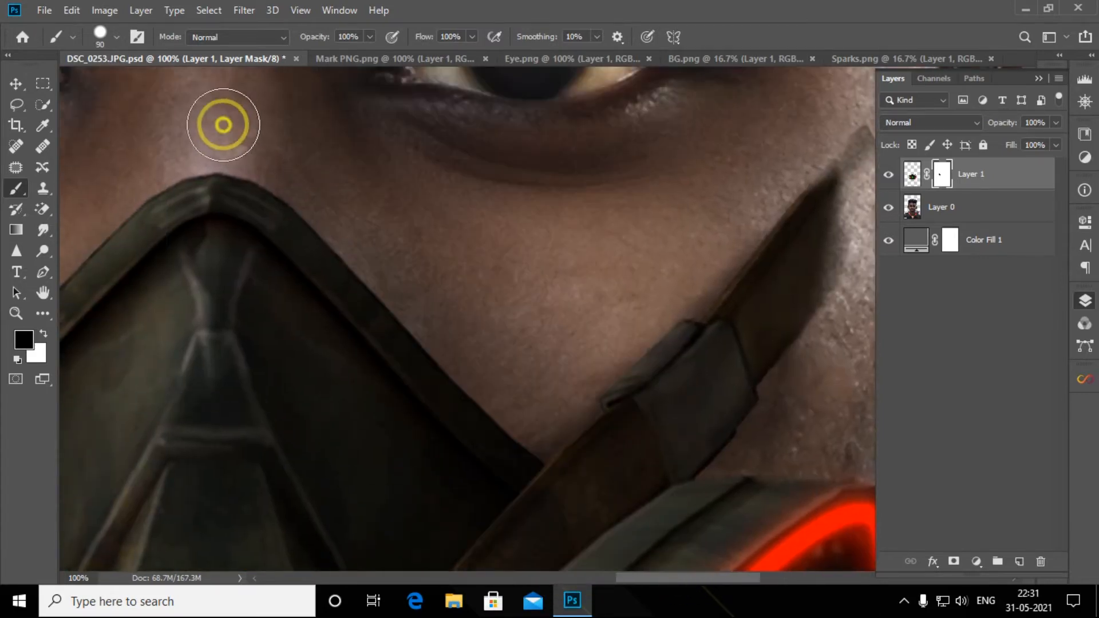
{"action": "mouse_move", "coordinate": [319, 182]}
{"action": "left_mouse_down"}
{"action": "mouse_move", "coordinate": [512, 395]}
{"action": "mouse_move", "coordinate": [572, 424]}
{"action": "mouse_move", "coordinate": [641, 346]}
{"action": "left_mouse_up"}
{"action": "mouse_move", "coordinate": [848, 149]}
{"action": "left_mouse_down"}
{"action": "mouse_move", "coordinate": [852, 199]}
{"action": "mouse_move", "coordinate": [768, 319]}
{"action": "mouse_move", "coordinate": [676, 343]}
{"action": "left_mouse_up"}
{"action": "key", "text": "bracketleft"}
{"action": "key", "text": "bracketleft"}
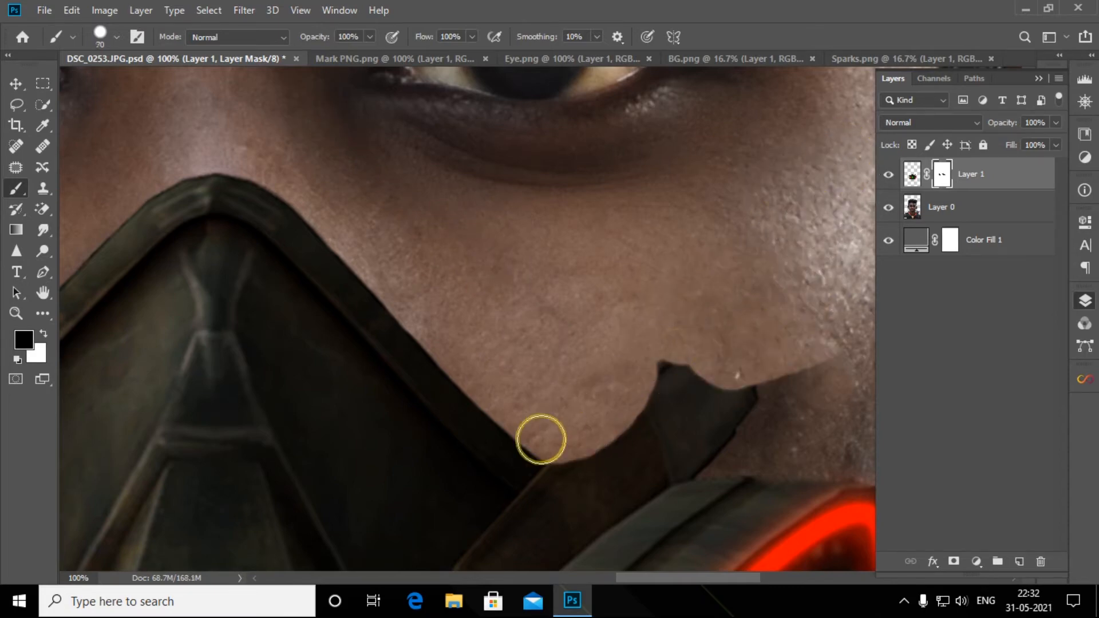
{"action": "mouse_move", "coordinate": [553, 449]}
{"action": "left_mouse_down"}
{"action": "mouse_move", "coordinate": [633, 481]}
{"action": "mouse_move", "coordinate": [761, 451]}
{"action": "mouse_move", "coordinate": [663, 395]}
{"action": "mouse_move", "coordinate": [653, 449]}
{"action": "left_mouse_up"}
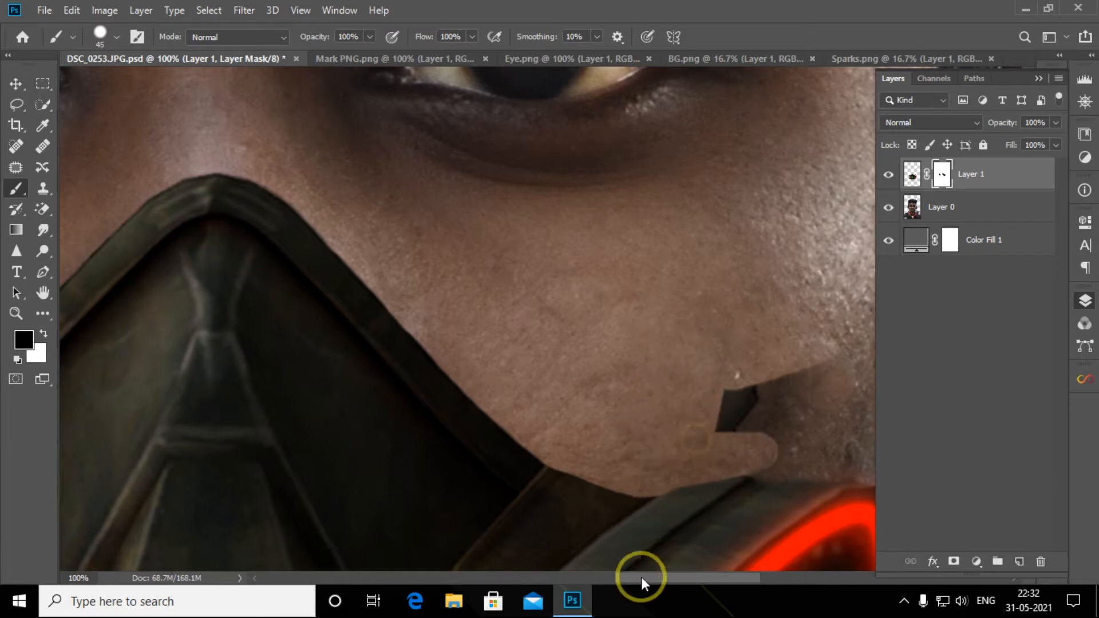
Paint out the remaining fragments of the right-hand strap above the filter on the layer mask.
{"action": "left_click_drag", "start_coordinate": [643, 579], "coordinate": [685, 579]}
{"action": "key", "text": "bracketright"}
{"action": "key", "text": "bracketright"}
{"action": "mouse_move", "coordinate": [424, 436]}
{"action": "left_mouse_down"}
{"action": "mouse_move", "coordinate": [417, 454]}
{"action": "mouse_move", "coordinate": [584, 410]}
{"action": "mouse_move", "coordinate": [552, 445]}
{"action": "left_mouse_up"}
{"action": "key", "text": "bracketleft"}
{"action": "key", "text": "bracketleft"}
{"action": "key", "text": "bracketleft"}
{"action": "mouse_move", "coordinate": [491, 478]}
{"action": "left_mouse_down"}
{"action": "mouse_move", "coordinate": [592, 477]}
{"action": "mouse_move", "coordinate": [634, 519]}
{"action": "mouse_move", "coordinate": [629, 491]}
{"action": "left_mouse_up"}
Set the brush hardness to 0% and soften the gas mask's edge below the right-hand ear on the layer mask.
{"action": "key", "text": "bracketright"}
{"action": "key", "text": "bracketright"}
{"action": "key", "text": "bracketright"}
{"action": "key", "text": "bracketright"}
{"action": "key", "text": "bracketright"}
{"action": "right_click", "coordinate": [669, 419]}
{"action": "left_click_drag", "start_coordinate": [668, 238], "coordinate": [445, 206]}
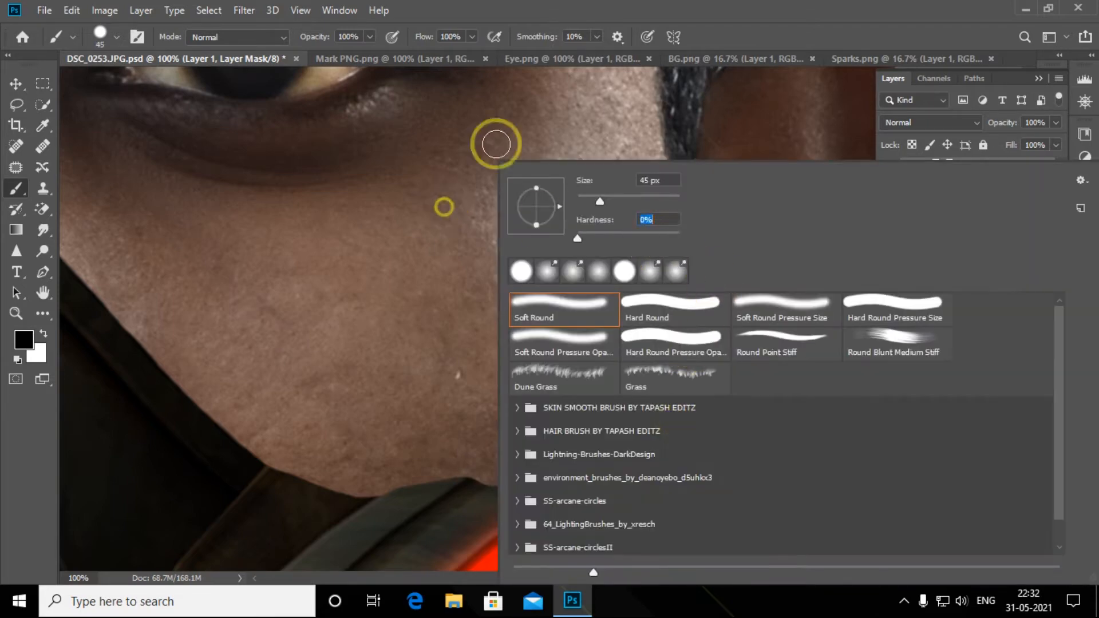
{"action": "key", "text": "Return"}
{"action": "key", "text": "bracketleft"}
{"action": "left_click_drag", "start_coordinate": [628, 502], "coordinate": [651, 541]}
{"action": "key", "text": "bracketright"}
{"action": "key", "text": "bracketright"}
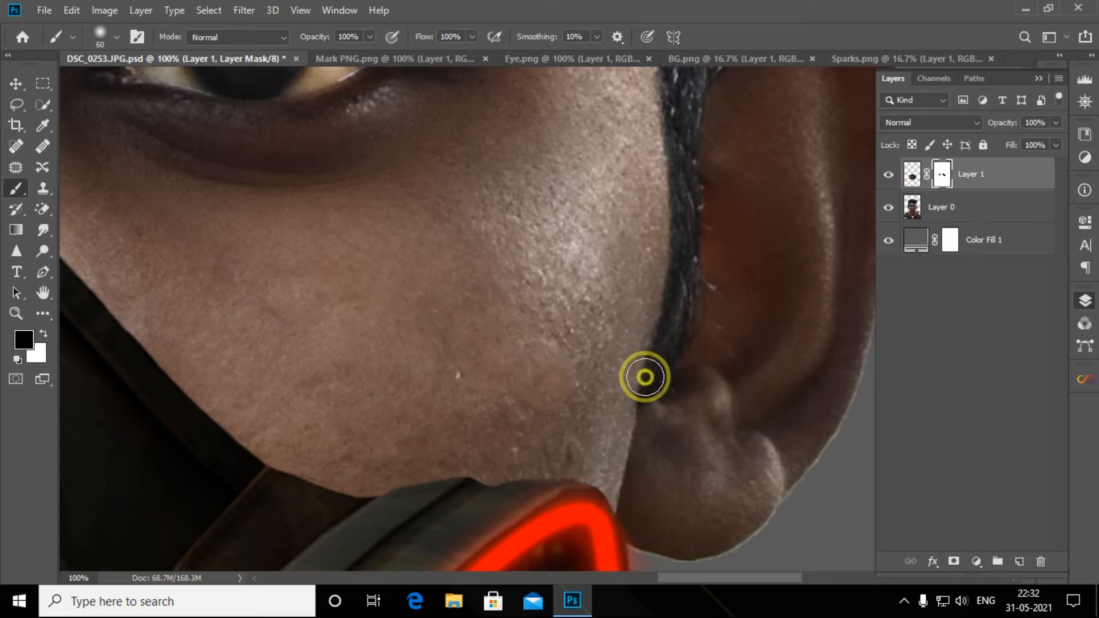
{"action": "scroll", "coordinate": [644, 378], "scroll_direction": "down", "scroll_amount": 6}
{"action": "scroll", "coordinate": [644, 377], "scroll_direction": "down", "scroll_amount": 2}
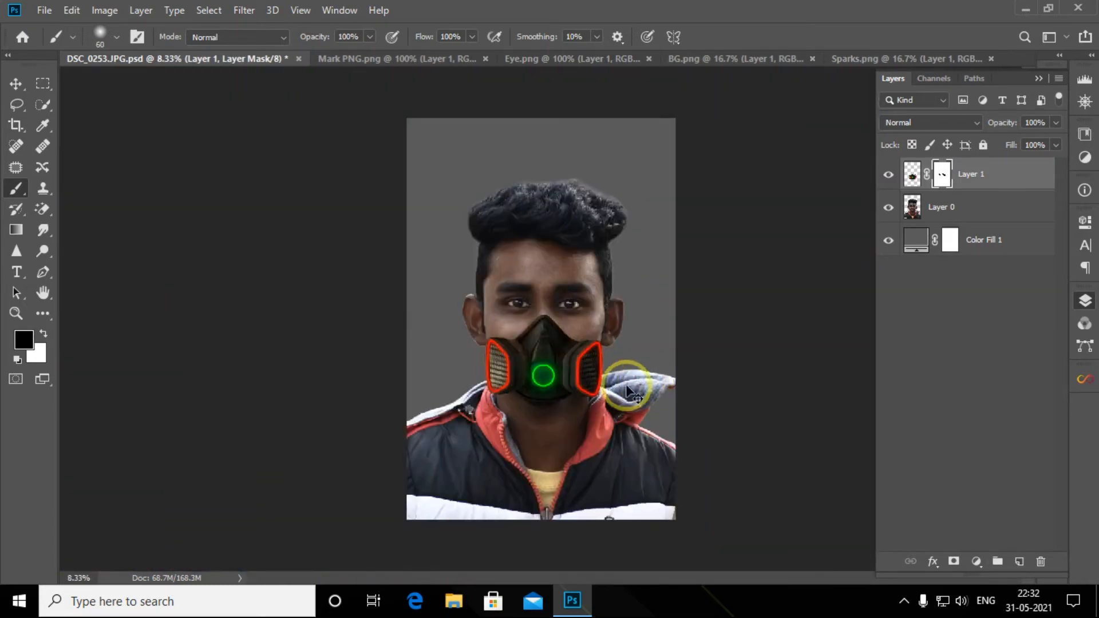
{"action": "key", "text": "v"}
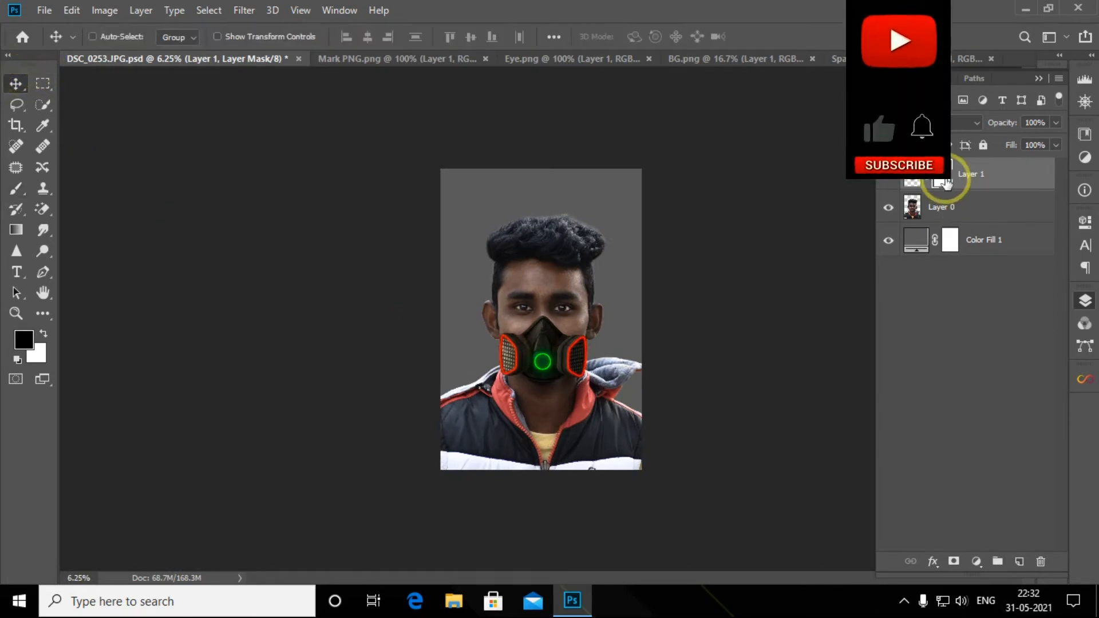
On a new layer beneath the gas mask, paint a black shadow along its upper edge with a 150 px brush and set the layer's opacity to 74%.
{"action": "left_click", "coordinate": [1019, 562], "text": "ctrl"}
{"action": "left_click", "coordinate": [16, 188]}
{"action": "left_click", "coordinate": [43, 334]}
{"action": "left_click", "coordinate": [44, 335]}
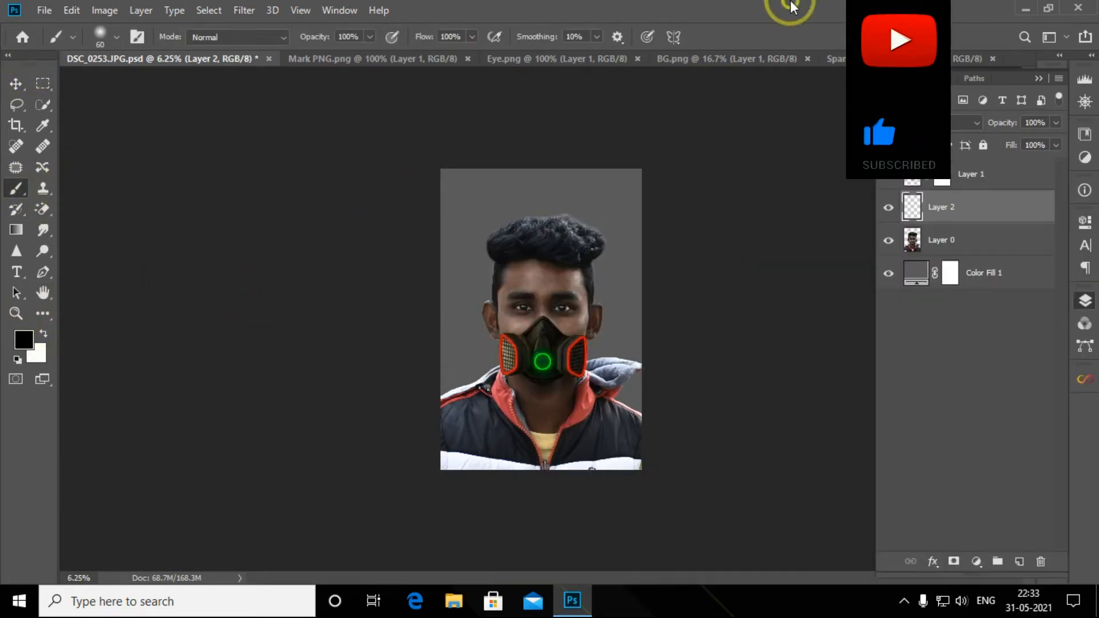
{"action": "scroll", "coordinate": [474, 273], "scroll_direction": "up", "scroll_amount": 5}
{"action": "key", "text": "ctrl+plus"}
{"action": "scroll", "coordinate": [321, 381], "scroll_direction": "down", "scroll_amount": 3}
{"action": "key", "text": "bracketright"}
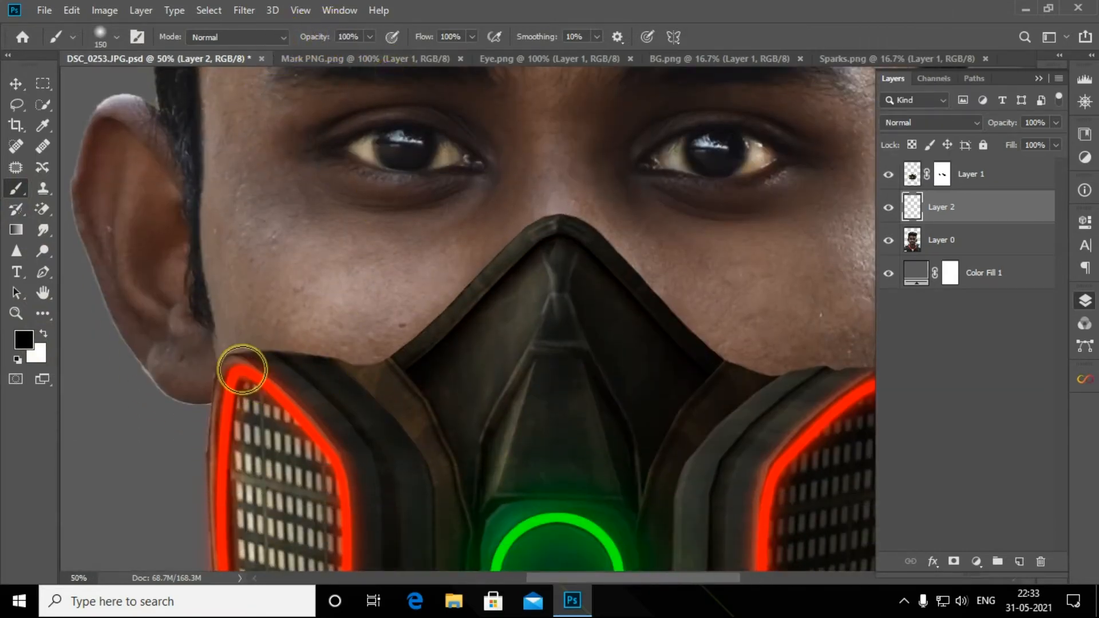
{"action": "mouse_move", "coordinate": [262, 367]}
{"action": "left_mouse_down"}
{"action": "mouse_move", "coordinate": [361, 377]}
{"action": "mouse_move", "coordinate": [404, 364]}
{"action": "mouse_move", "coordinate": [526, 254]}
{"action": "mouse_move", "coordinate": [566, 237]}
{"action": "mouse_move", "coordinate": [719, 380]}
{"action": "mouse_move", "coordinate": [792, 392]}
{"action": "left_mouse_up"}
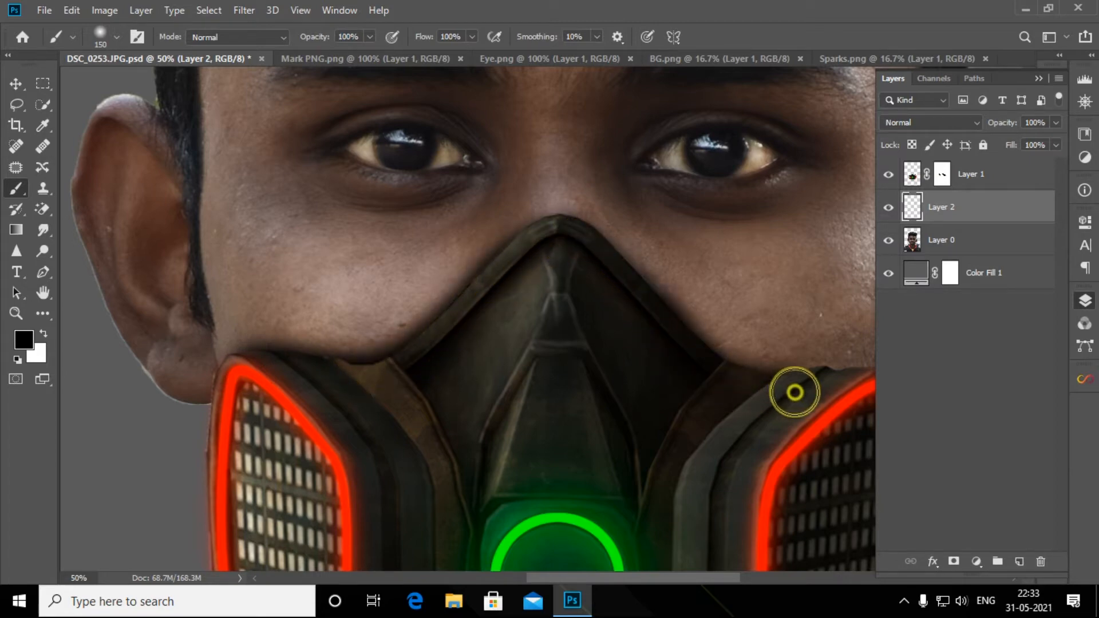
{"action": "left_click_drag", "start_coordinate": [670, 578], "coordinate": [710, 581]}
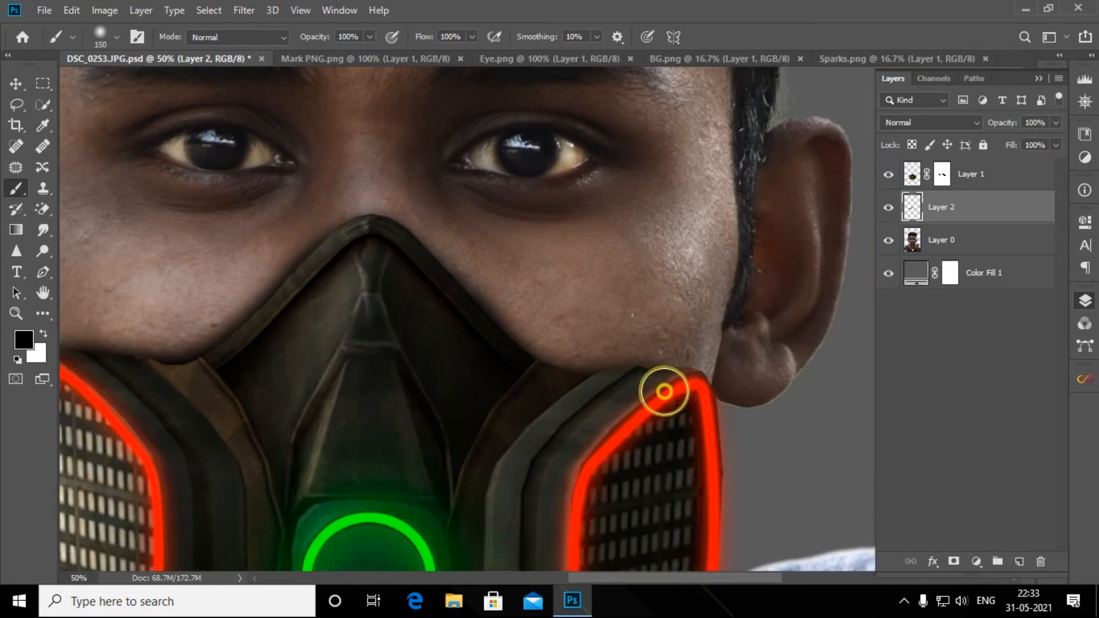
{"action": "left_click_drag", "start_coordinate": [1015, 125], "coordinate": [1000, 127]}
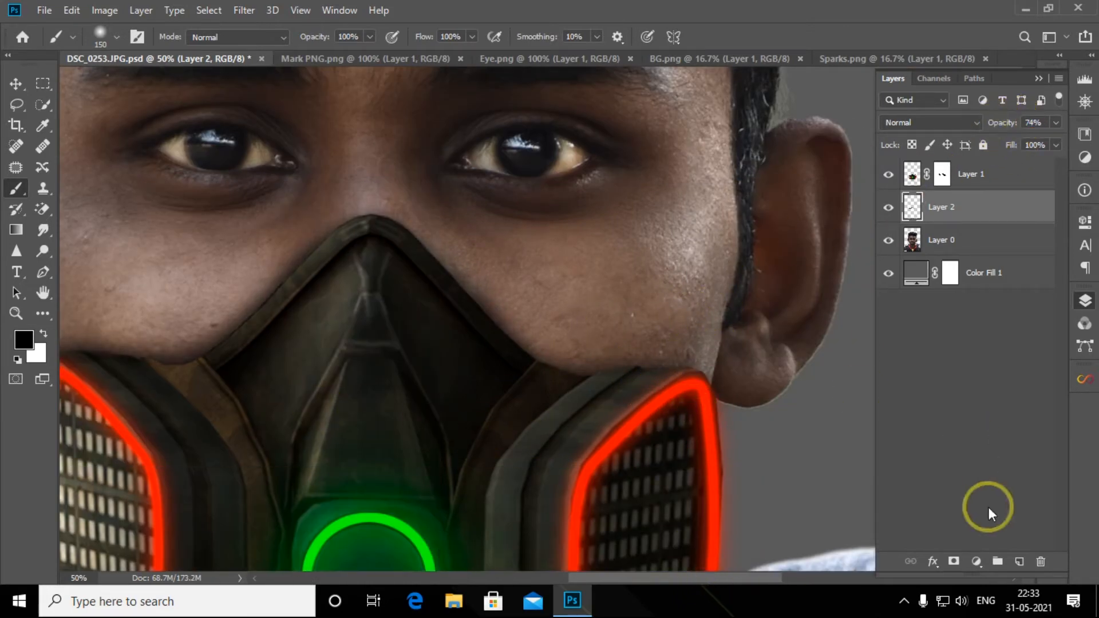
Paint a wider shadow along the gas mask's upper edge with a 250 px black brush on another new layer at 55% opacity.
{"action": "left_click", "coordinate": [1019, 561]}
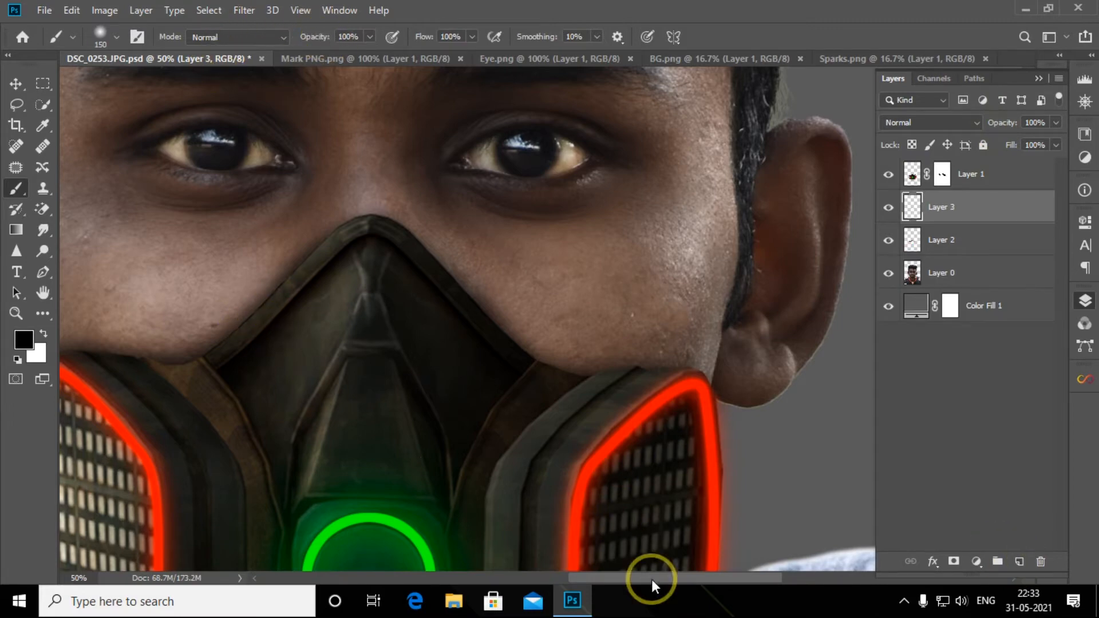
{"action": "left_click_drag", "start_coordinate": [651, 583], "coordinate": [611, 583]}
{"action": "mouse_move", "coordinate": [274, 375]}
{"action": "left_mouse_down"}
{"action": "mouse_move", "coordinate": [334, 361]}
{"action": "mouse_move", "coordinate": [434, 319]}
{"action": "mouse_move", "coordinate": [530, 244]}
{"action": "mouse_move", "coordinate": [588, 264]}
{"action": "mouse_move", "coordinate": [703, 370]}
{"action": "mouse_move", "coordinate": [785, 400]}
{"action": "mouse_move", "coordinate": [885, 398]}
{"action": "left_mouse_up"}
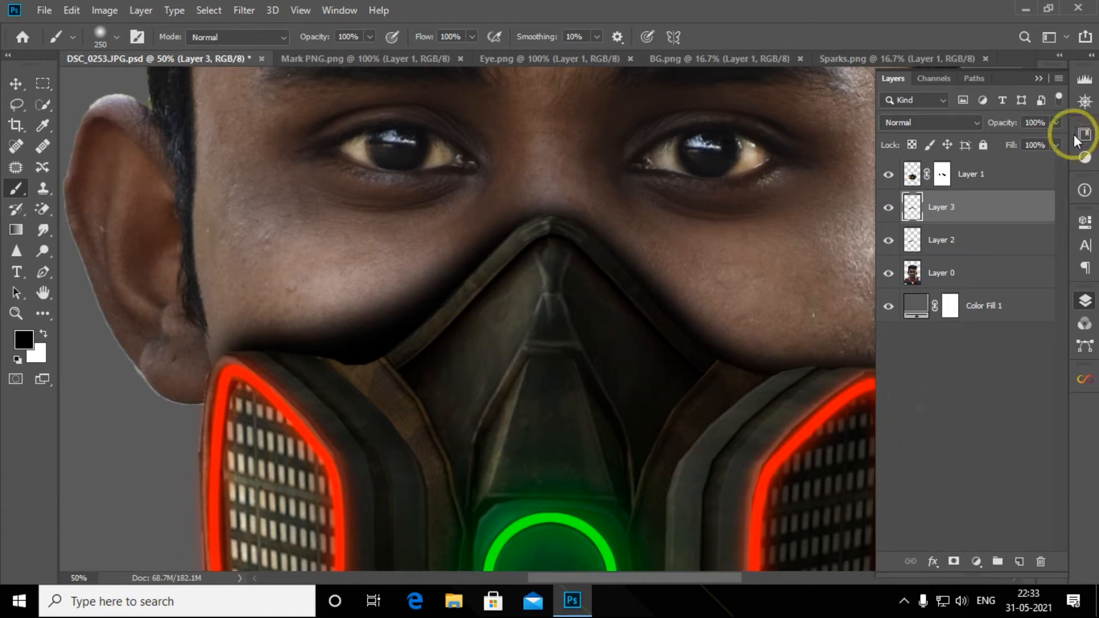
{"action": "left_click_drag", "start_coordinate": [1016, 126], "coordinate": [984, 126]}
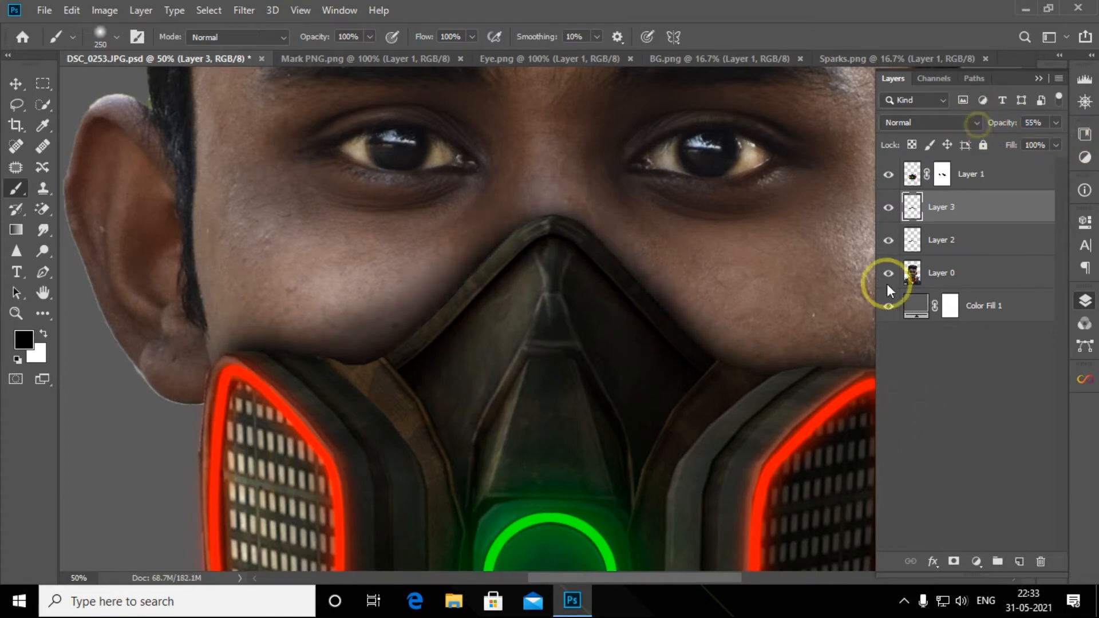
Copy the fire image from BG.png into the portrait document directly above the grey colour fill, and close BG.png.
{"action": "scroll", "coordinate": [791, 394], "scroll_direction": "down", "scroll_amount": 3}
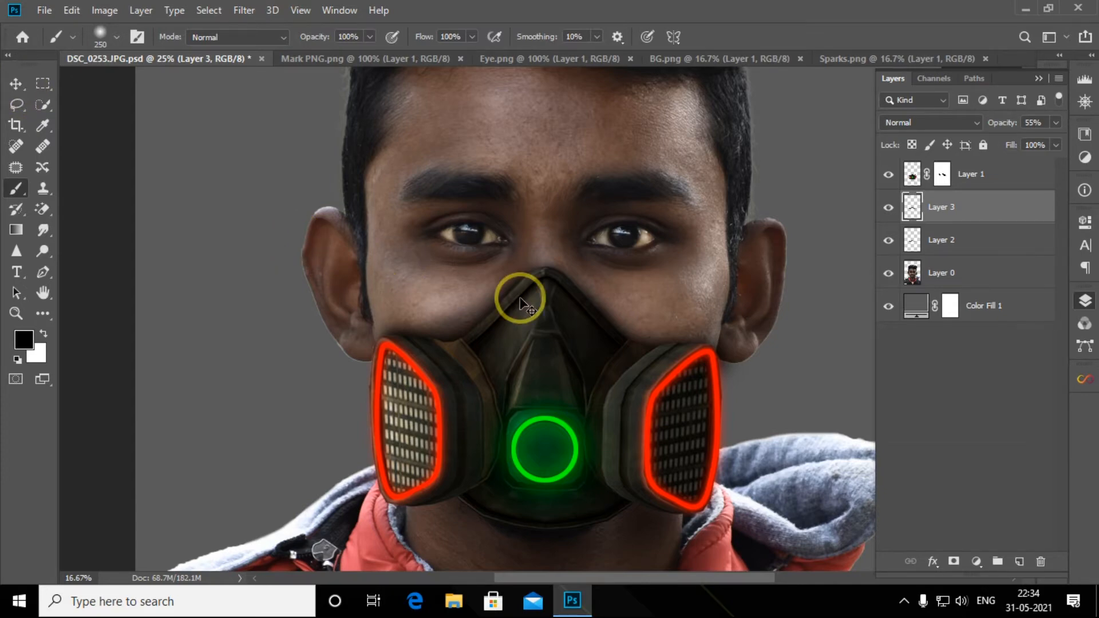
{"action": "key", "text": "ctrl+minus"}
{"action": "key", "text": "ctrl+minus"}
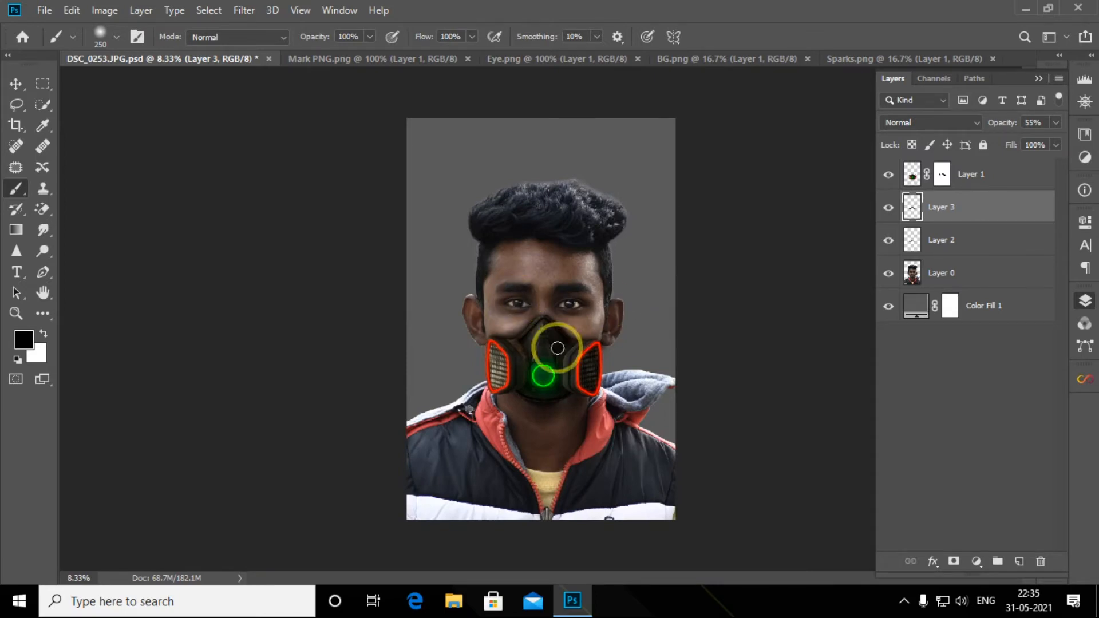
{"action": "scroll", "coordinate": [593, 294], "scroll_direction": "up", "scroll_amount": 1}
{"action": "scroll", "coordinate": [589, 290], "scroll_direction": "down", "scroll_amount": 2}
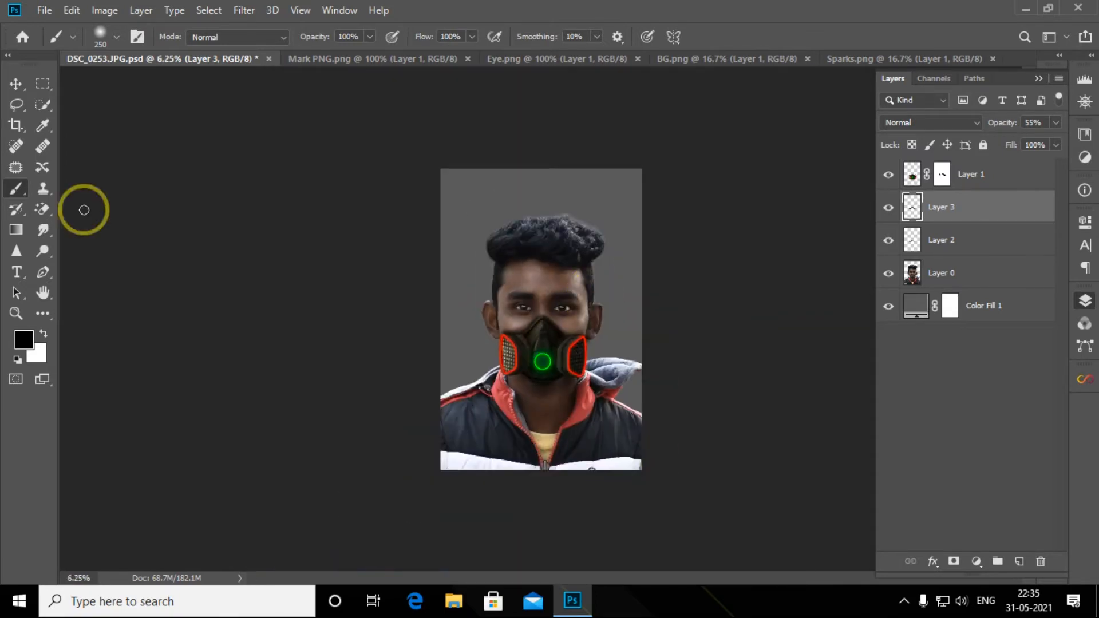
{"action": "left_click", "coordinate": [15, 87]}
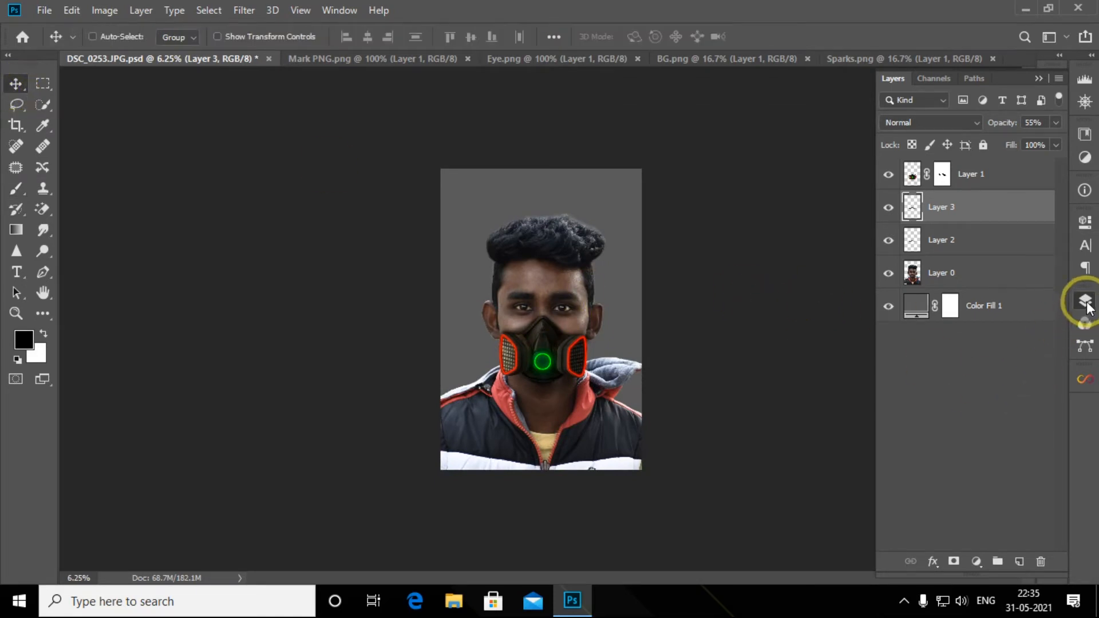
{"action": "left_click", "coordinate": [1001, 307]}
{"action": "left_click", "coordinate": [911, 57]}
{"action": "left_click", "coordinate": [712, 60]}
{"action": "mouse_move", "coordinate": [558, 246]}
{"action": "left_mouse_down"}
{"action": "mouse_move", "coordinate": [191, 59]}
{"action": "mouse_move", "coordinate": [563, 239]}
{"action": "left_mouse_up"}
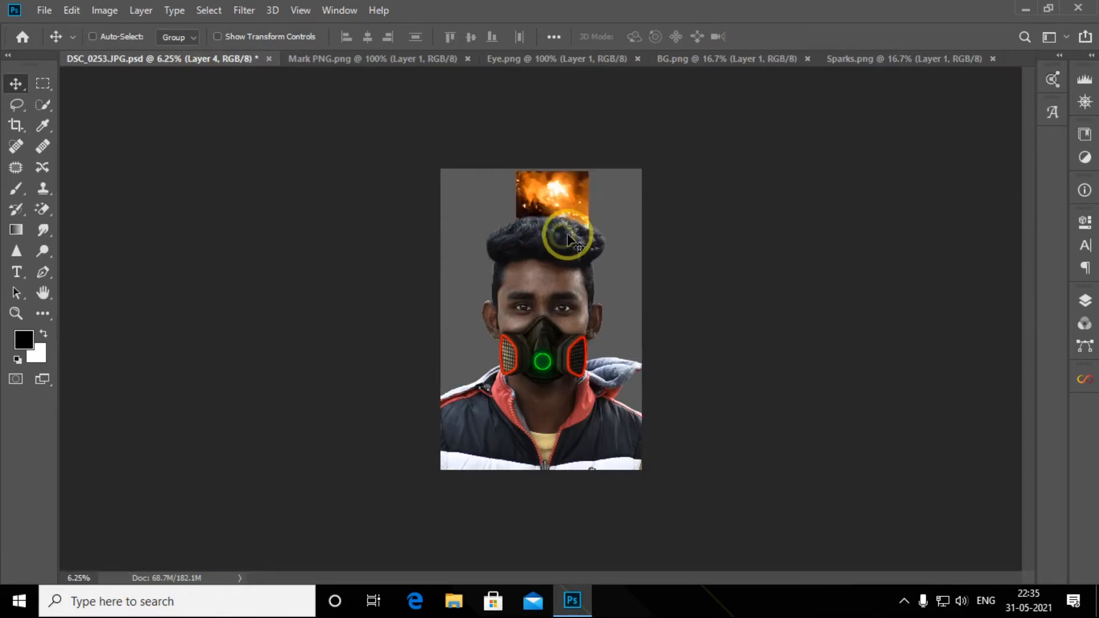
{"action": "left_click", "coordinate": [979, 59]}
{"action": "left_click", "coordinate": [210, 57]}
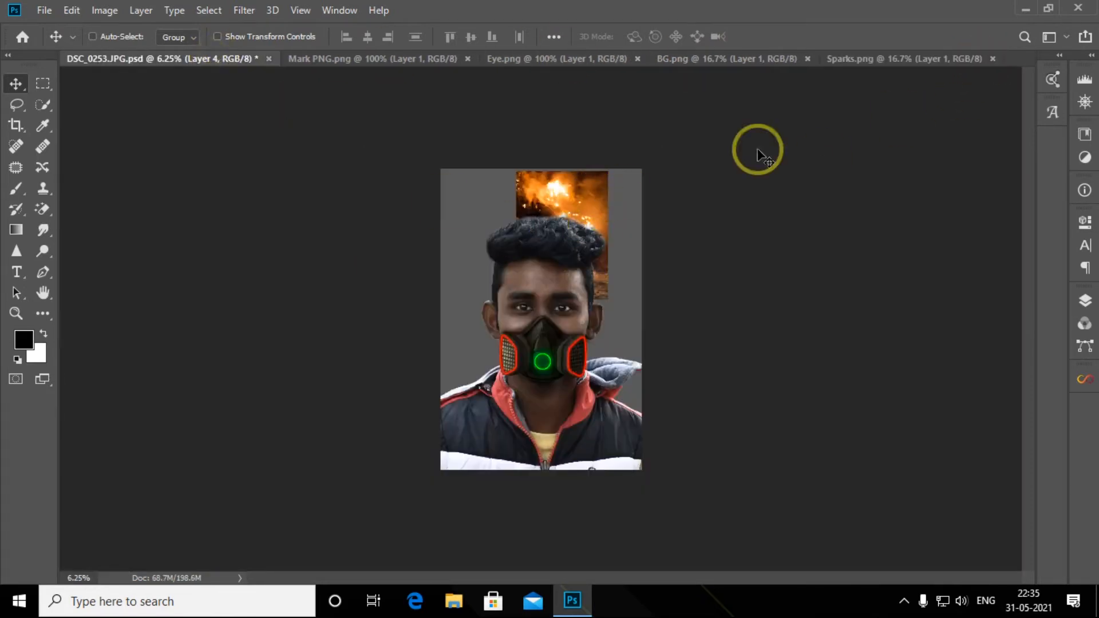
{"action": "left_click", "coordinate": [808, 59]}
Enlarge the fire image and position it to fill the whole canvas behind the subject.
{"action": "left_click_drag", "start_coordinate": [589, 205], "coordinate": [575, 281]}
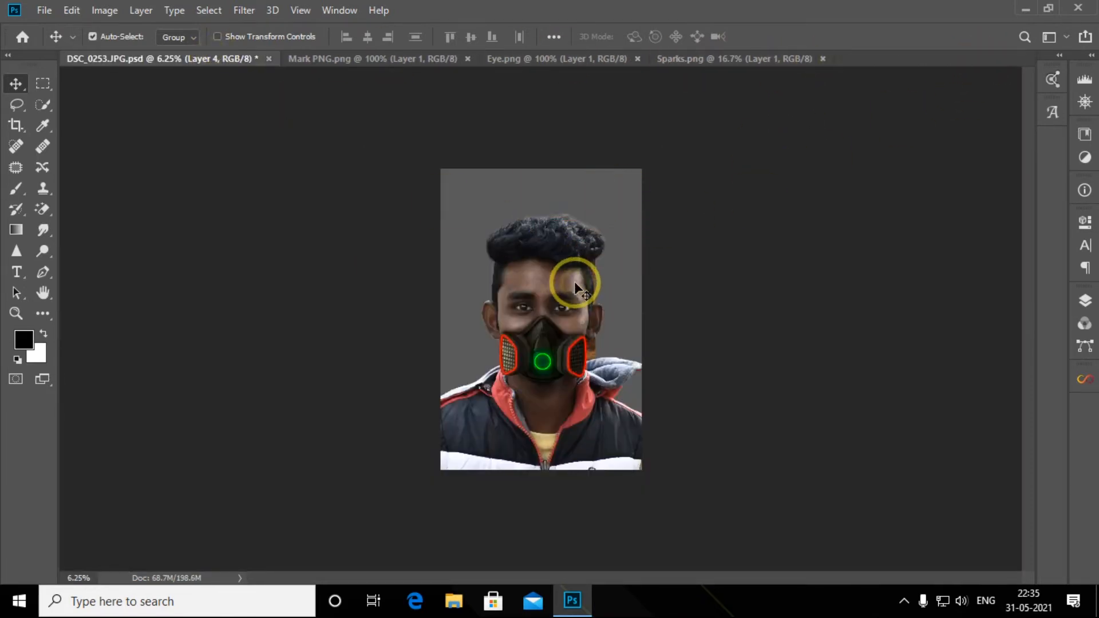
{"action": "key", "text": "ctrl+t"}
{"action": "left_click_drag", "start_coordinate": [352, 40], "coordinate": [442, 115]}
{"action": "left_click_drag", "start_coordinate": [597, 238], "coordinate": [596, 253]}
{"action": "key", "text": "Return"}
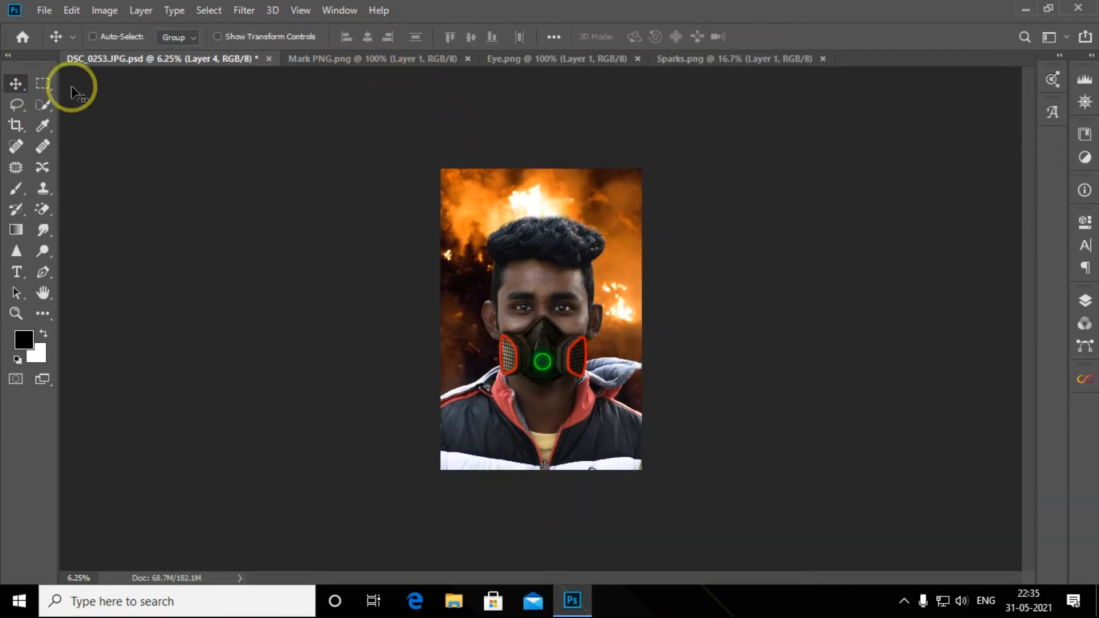
Clip a Color Balance adjustment to the portrait layer and shift its midtones toward red and yellow.
{"action": "left_click", "coordinate": [1085, 300]}
{"action": "left_click", "coordinate": [973, 273]}
{"action": "left_click", "coordinate": [976, 562]}
{"action": "left_click", "coordinate": [995, 420]}
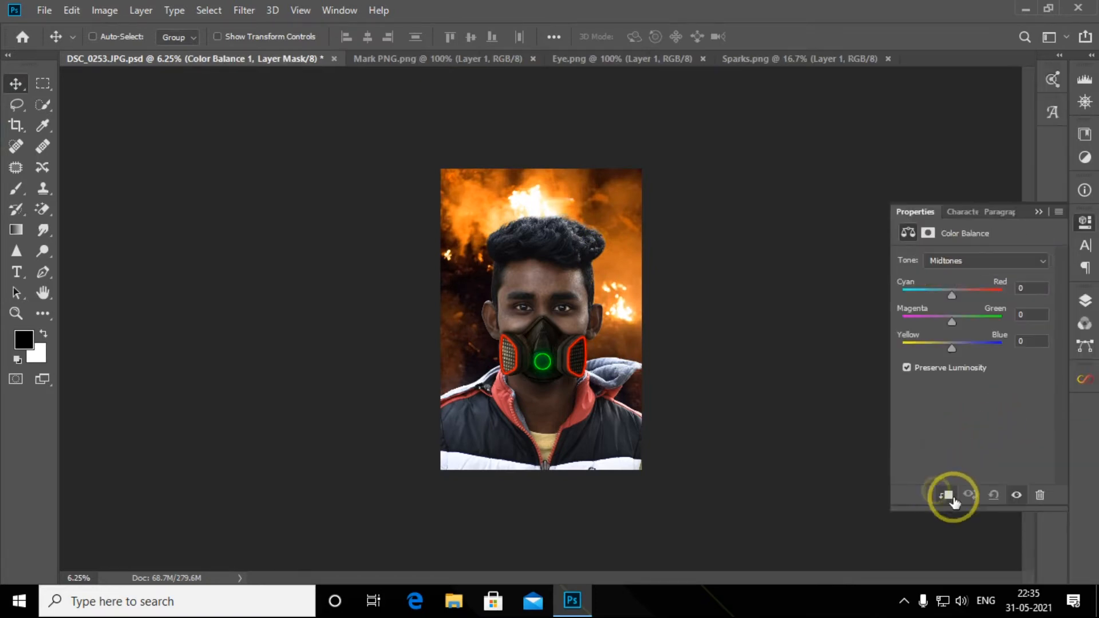
{"action": "left_click_drag", "start_coordinate": [955, 294], "coordinate": [960, 295]}
{"action": "left_click", "coordinate": [952, 322]}
{"action": "left_click_drag", "start_coordinate": [951, 347], "coordinate": [945, 348]}
Warm the portrait's shadows in Color Balance and set its highlights to Cyan–Red +2 and Yellow–Blue -2.
{"action": "left_click", "coordinate": [968, 261]}
{"action": "left_click", "coordinate": [964, 274]}
{"action": "left_click", "coordinate": [952, 294]}
{"action": "left_click", "coordinate": [949, 348]}
{"action": "left_click", "coordinate": [950, 261]}
{"action": "left_click", "coordinate": [950, 302]}
{"action": "left_click", "coordinate": [950, 348]}
{"action": "left_click", "coordinate": [954, 294]}
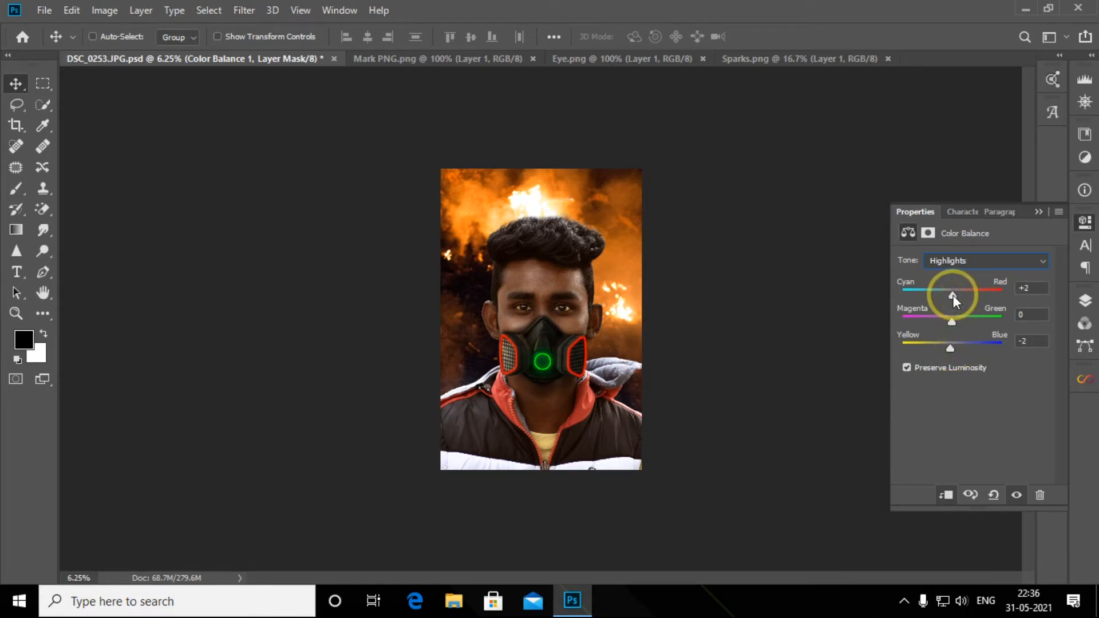
Clip a second Color Balance adjustment to the gas mask layer and shift its tones toward red and yellow.
{"action": "left_click", "coordinate": [1085, 300]}
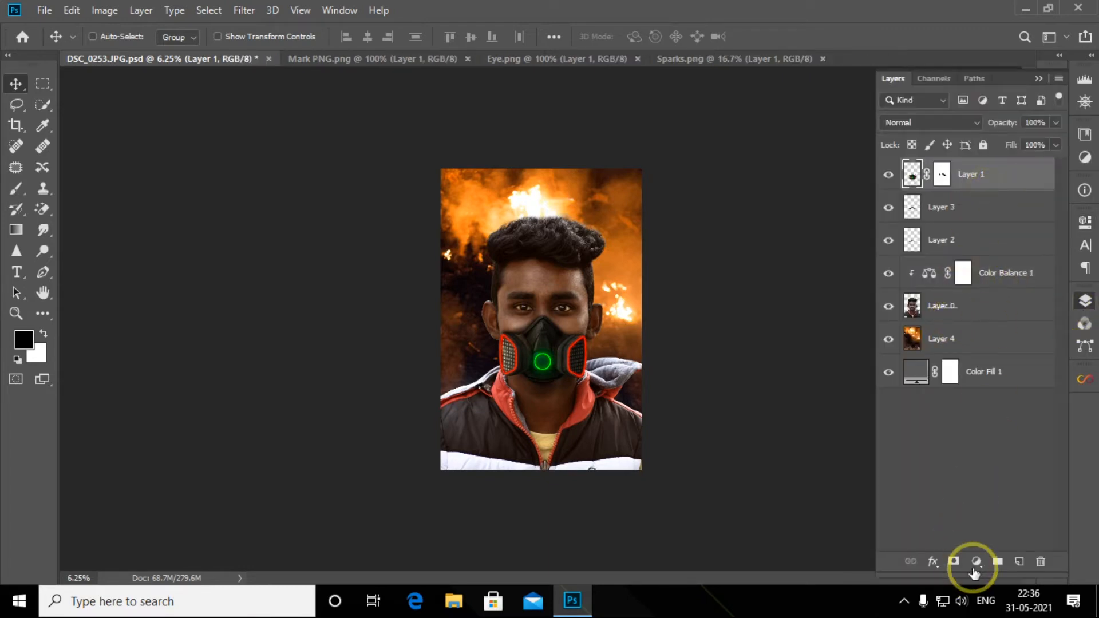
{"action": "left_click", "coordinate": [976, 561]}
{"action": "left_click", "coordinate": [1012, 421]}
{"action": "left_click", "coordinate": [946, 493]}
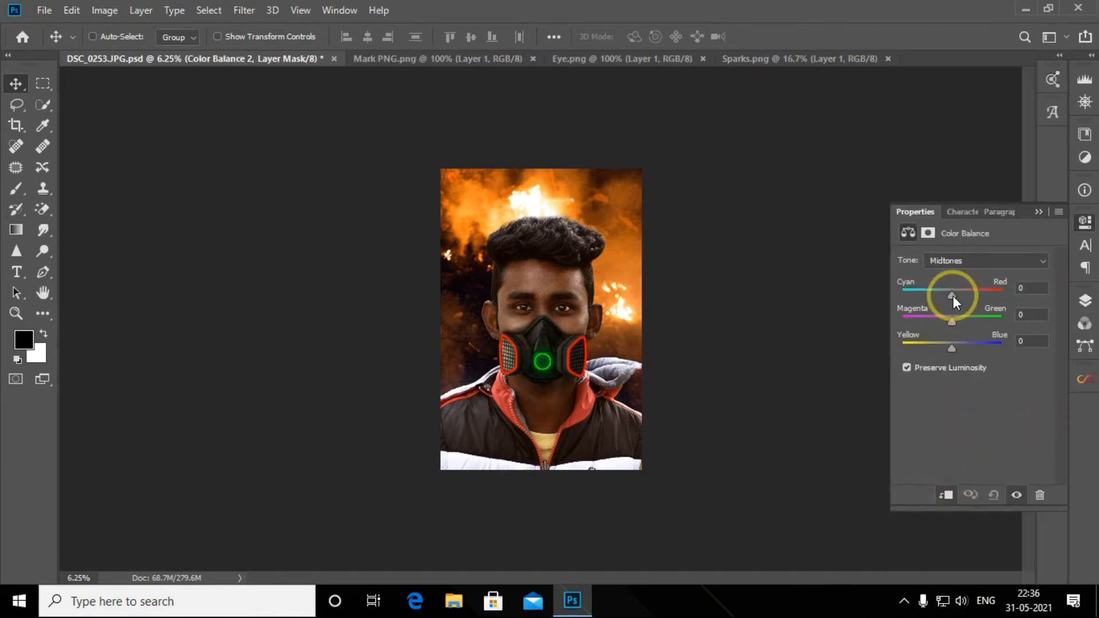
{"action": "left_click", "coordinate": [958, 262]}
{"action": "left_click", "coordinate": [959, 295]}
{"action": "left_click_drag", "start_coordinate": [959, 296], "coordinate": [953, 297]}
{"action": "left_click", "coordinate": [950, 349]}
{"action": "left_click", "coordinate": [973, 260]}
{"action": "left_click", "coordinate": [957, 290]}
{"action": "left_click", "coordinate": [964, 262]}
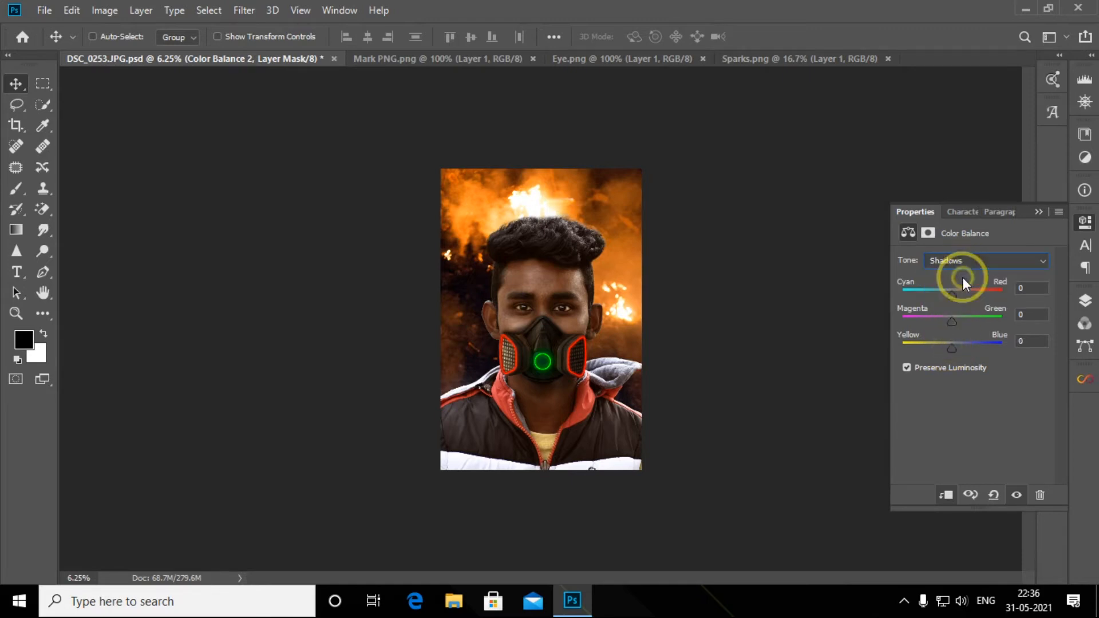
{"action": "left_click", "coordinate": [1086, 300]}
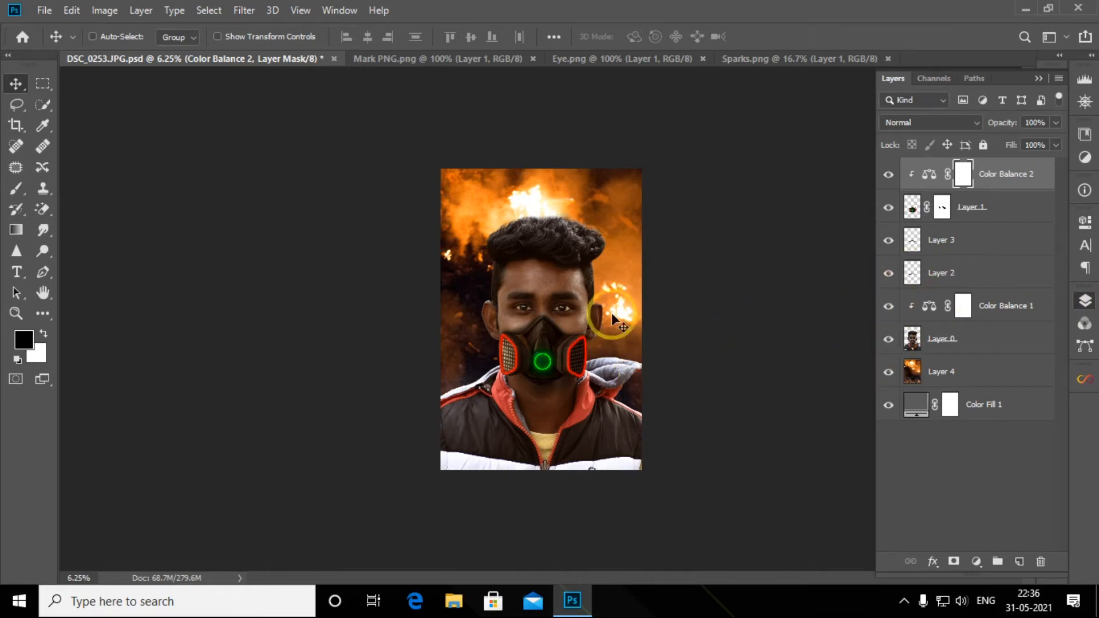
{"action": "left_click", "coordinate": [1085, 301]}
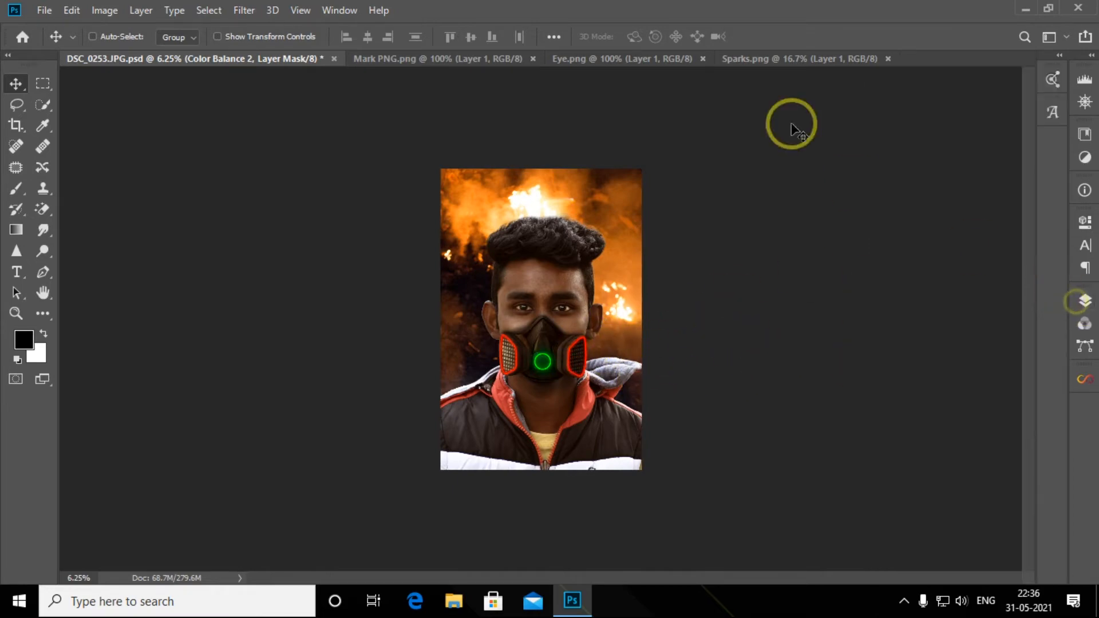
Select the left-hand green ring in Eye.png with a rectangular marquee and copy it into the portrait document.
{"action": "left_click", "coordinate": [659, 59]}
{"action": "left_click", "coordinate": [16, 313]}
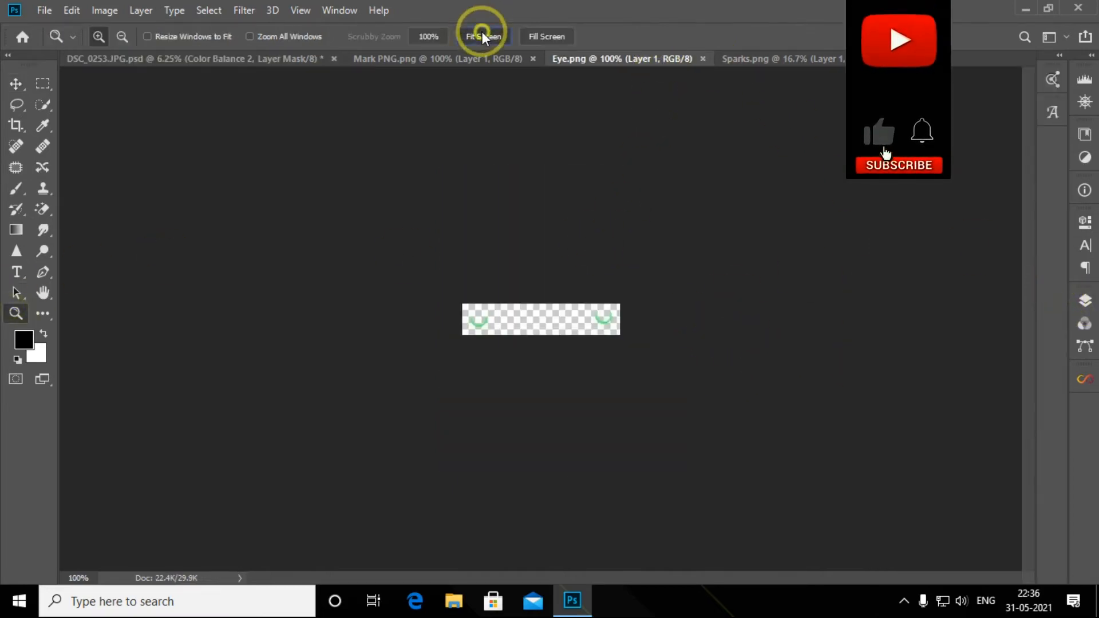
{"action": "left_click", "coordinate": [481, 36]}
{"action": "left_click", "coordinate": [43, 83]}
{"action": "left_click_drag", "start_coordinate": [67, 248], "coordinate": [276, 409]}
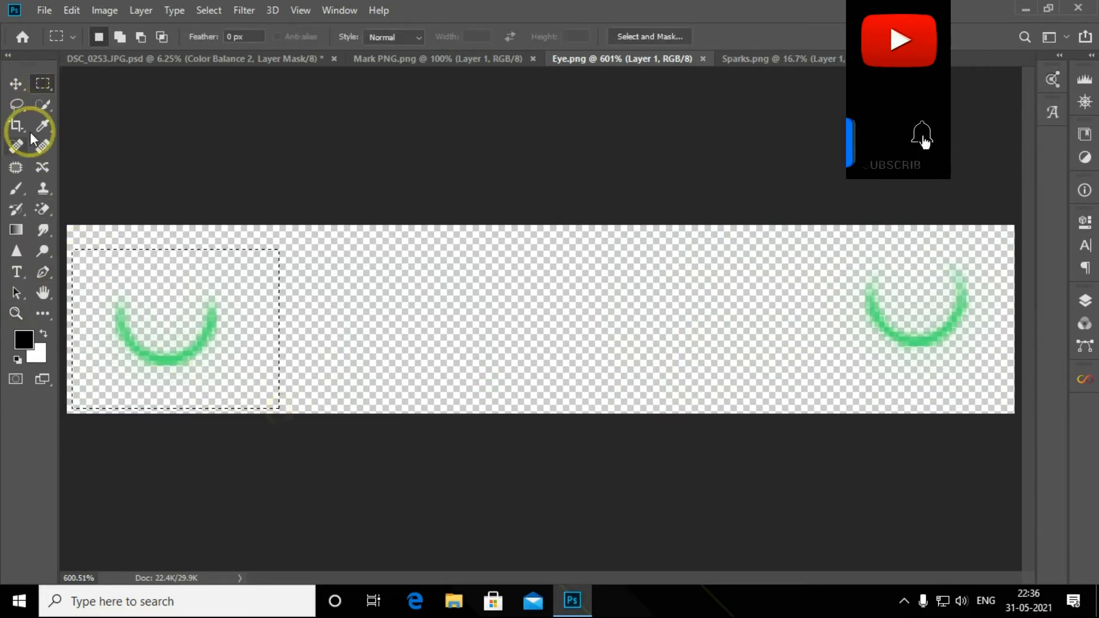
{"action": "left_click", "coordinate": [15, 83]}
{"action": "mouse_move", "coordinate": [189, 336]}
{"action": "left_mouse_down"}
{"action": "mouse_move", "coordinate": [169, 61]}
{"action": "mouse_move", "coordinate": [442, 294]}
{"action": "mouse_move", "coordinate": [545, 319]}
{"action": "mouse_move", "coordinate": [569, 366]}
{"action": "left_mouse_up"}
Transform the green ring to fit over the iris of the left-hand eye.
{"action": "scroll", "coordinate": [568, 366], "scroll_direction": "up", "scroll_amount": 4}
{"action": "left_click", "coordinate": [1082, 300]}
{"action": "key", "text": "ctrl+t"}
{"action": "left_click_drag", "start_coordinate": [474, 256], "coordinate": [434, 243]}
{"action": "key", "text": "Return"}
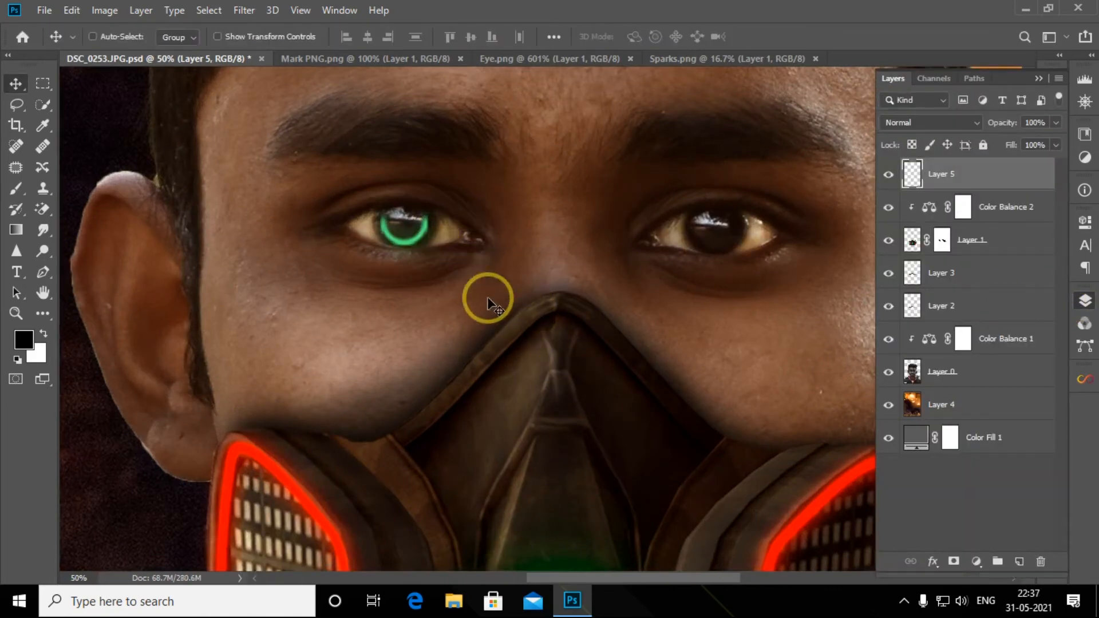
Clip a Hue/Saturation adjustment to the eye ring and shift its hue until the ring turns yellow.
{"action": "left_click", "coordinate": [974, 561]}
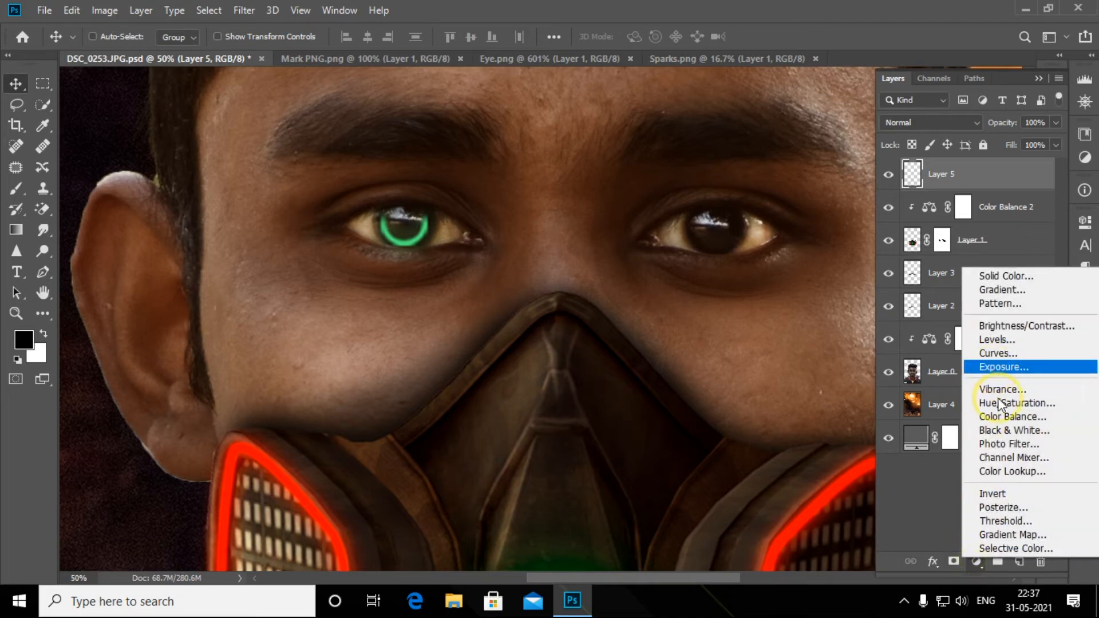
{"action": "left_click", "coordinate": [996, 404]}
{"action": "left_click_drag", "start_coordinate": [972, 318], "coordinate": [1060, 329]}
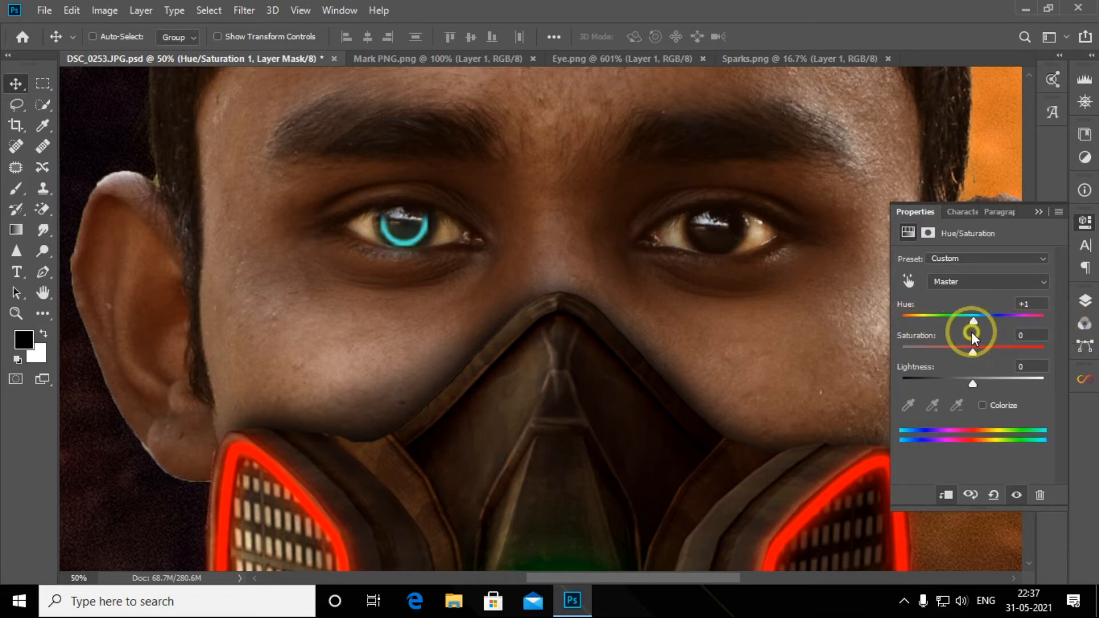
{"action": "left_click", "coordinate": [1084, 301]}
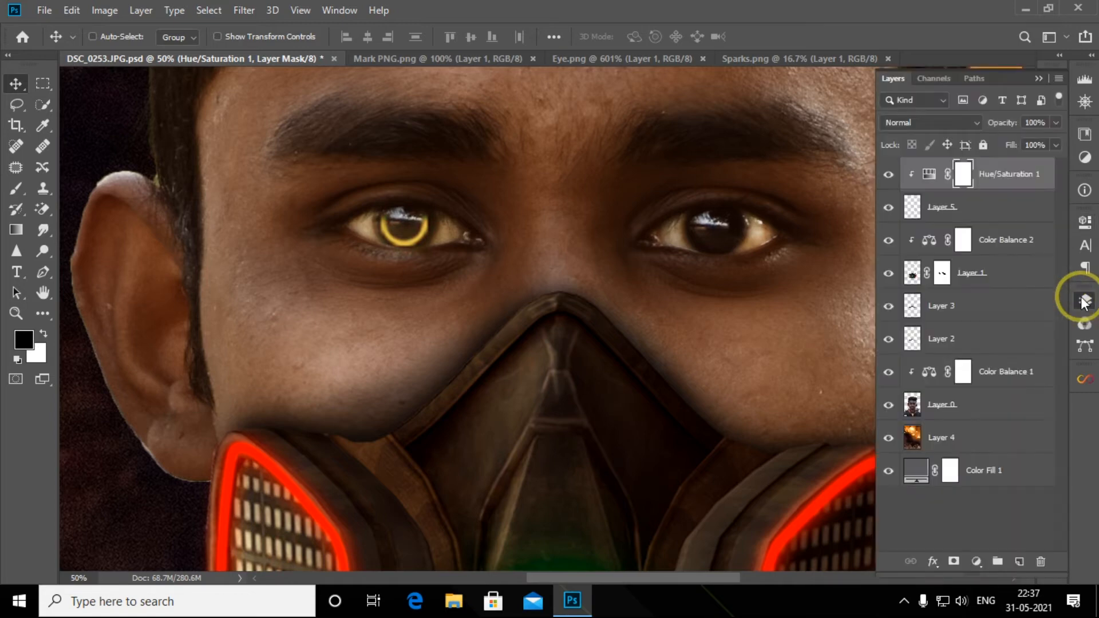
Duplicate the yellow ring with its Hue/Saturation adjustment onto the right-hand iris, and close Eye.png.
{"action": "left_click", "coordinate": [969, 211], "text": "ctrl"}
{"action": "left_click_drag", "start_coordinate": [437, 230], "coordinate": [638, 235]}
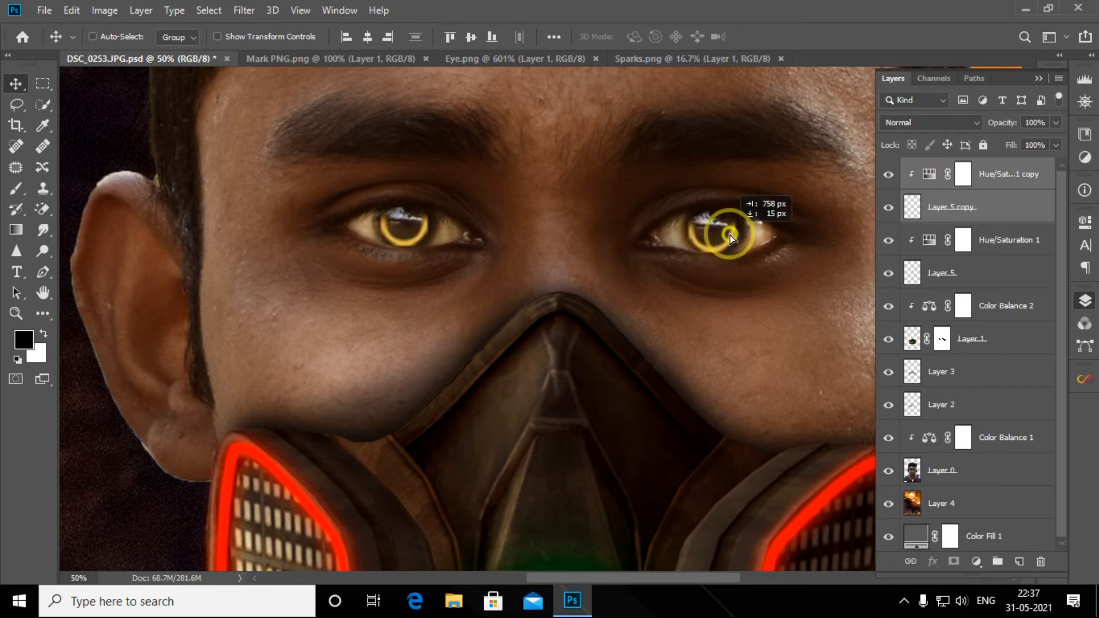
{"action": "left_click_drag", "start_coordinate": [732, 236], "coordinate": [715, 238]}
{"action": "left_click", "coordinate": [1085, 300]}
{"action": "left_click", "coordinate": [595, 58]}
Copy the scar image from Mark PNG.png into the portrait document above the duplicated eye ring layer.
{"action": "key", "text": "ctrl+minus"}
{"action": "key", "text": "ctrl+minus"}
{"action": "key", "text": "ctrl+minus"}
{"action": "key", "text": "ctrl+minus"}
{"action": "key", "text": "ctrl+minus"}
{"action": "key", "text": "ctrl+minus"}
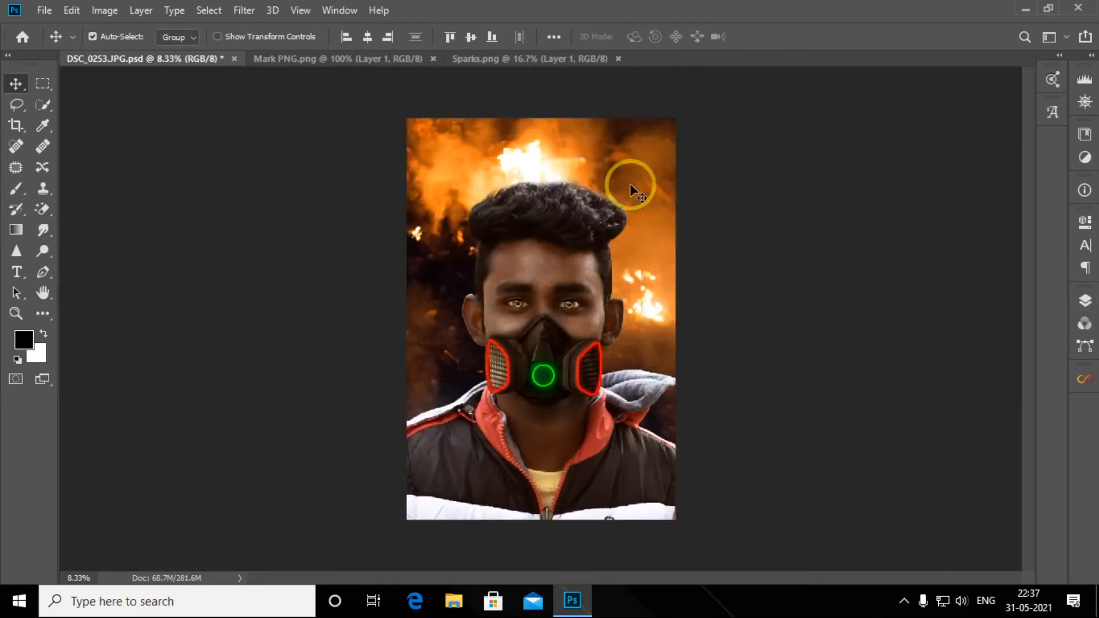
{"action": "left_click", "coordinate": [1085, 304]}
{"action": "left_click", "coordinate": [1006, 208]}
{"action": "left_click", "coordinate": [451, 62]}
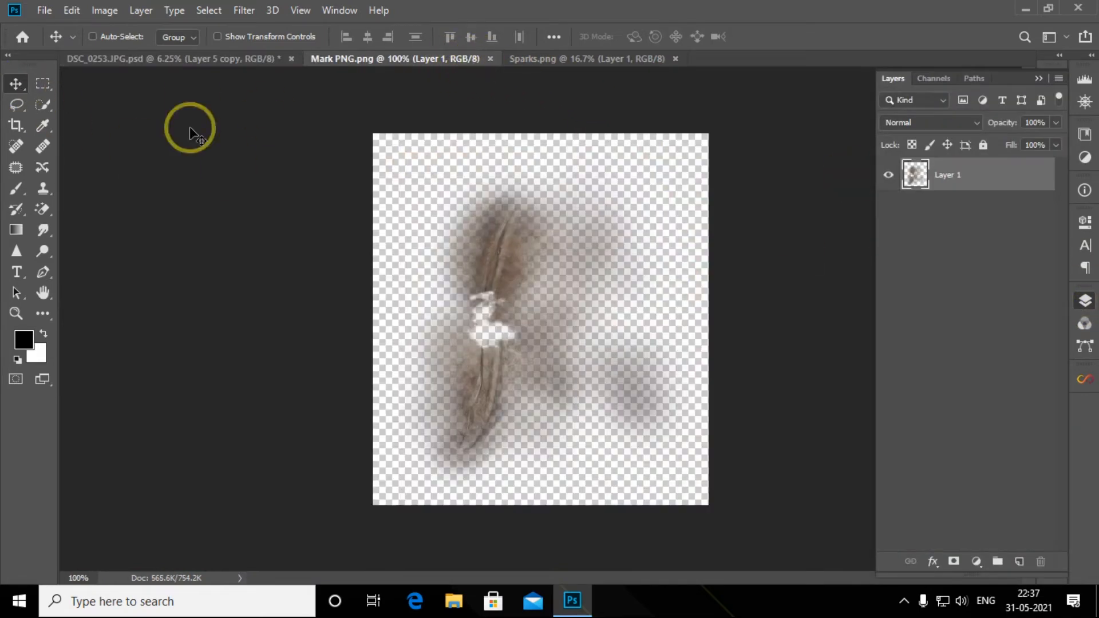
{"action": "left_click_drag", "start_coordinate": [500, 263], "coordinate": [544, 303]}
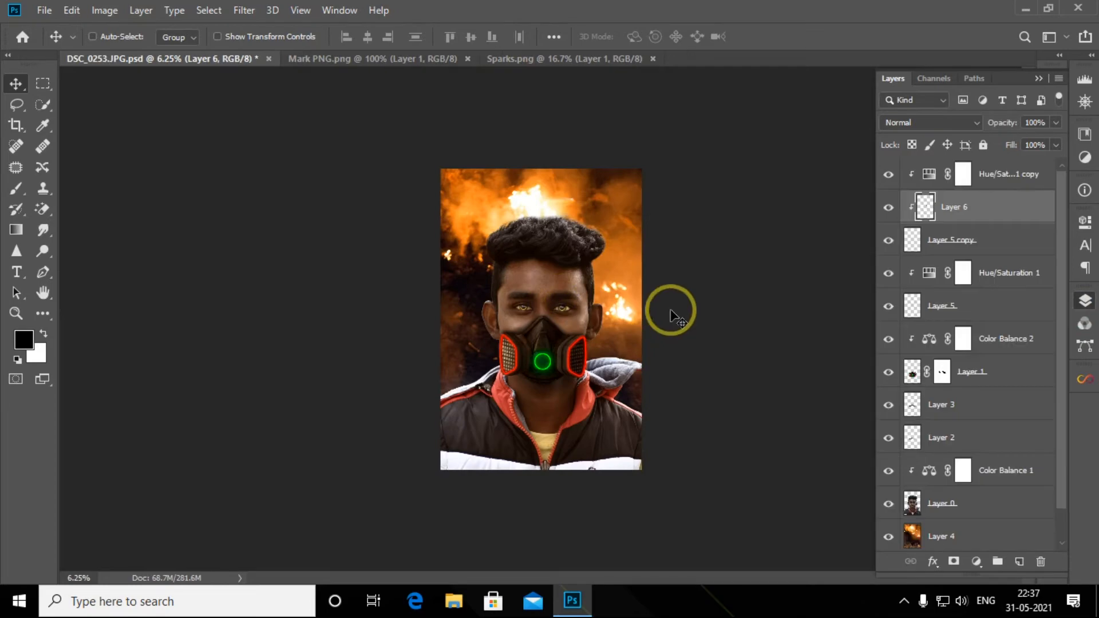
Place the scar layer unclipped at the top of the layer stack and close Mark PNG.png.
{"action": "left_click_drag", "start_coordinate": [967, 223], "coordinate": [969, 173]}
{"action": "right_click", "coordinate": [969, 173]}
{"action": "left_click", "coordinate": [813, 301]}
{"action": "left_click", "coordinate": [465, 59]}
{"action": "key", "text": "ctrl+plus"}
{"action": "key", "text": "ctrl+plus"}
{"action": "key", "text": "ctrl+plus"}
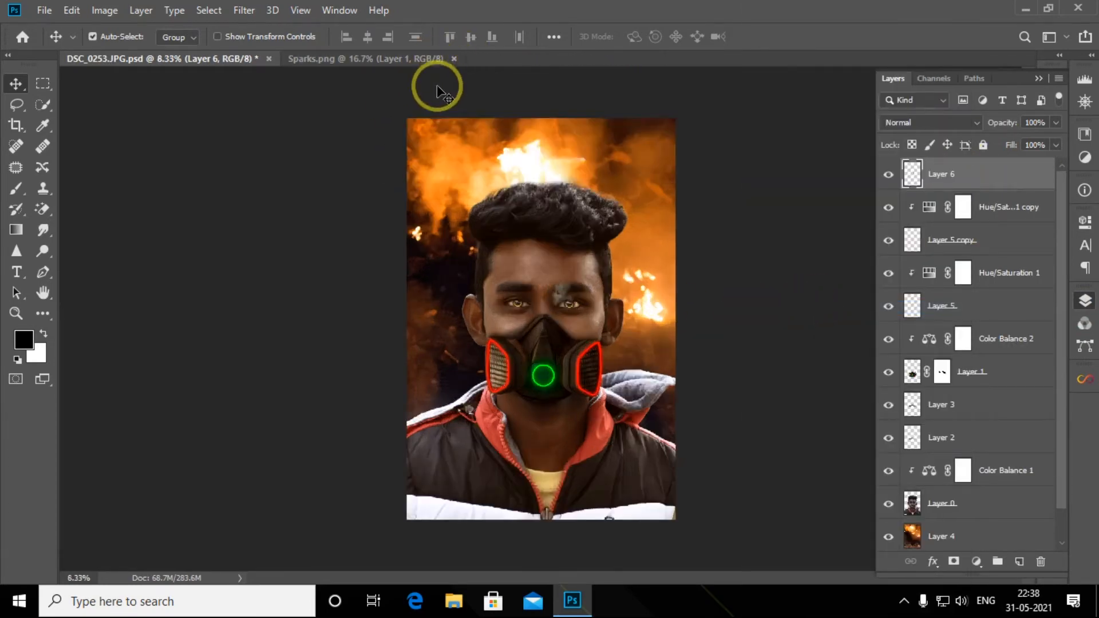
{"action": "key", "text": "ctrl+plus"}
{"action": "key", "text": "ctrl+plus"}
{"action": "key", "text": "ctrl+minus"}
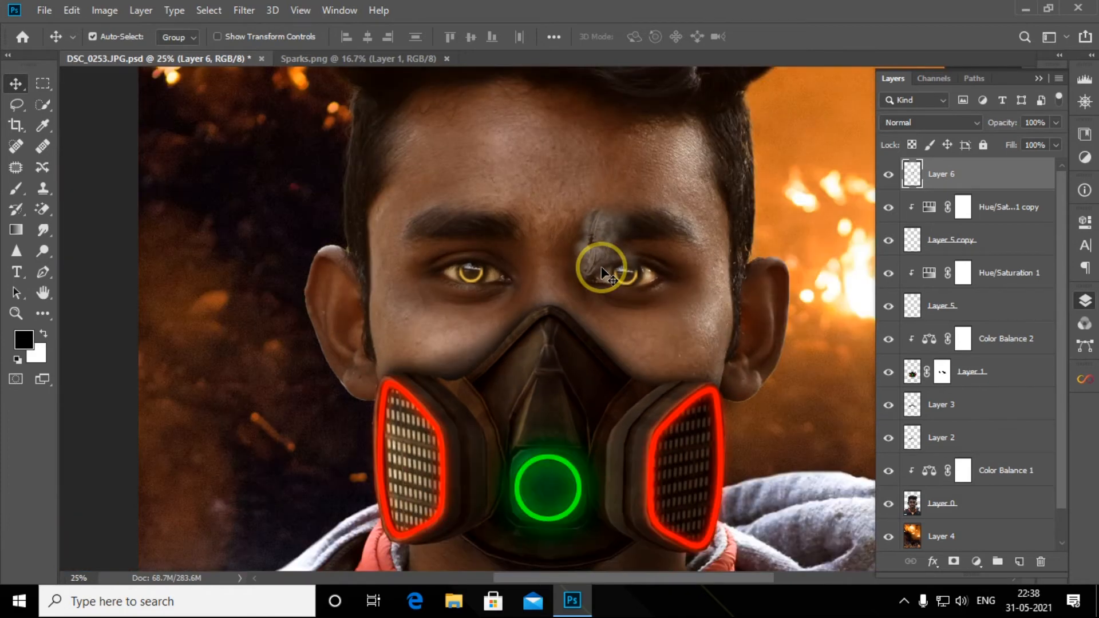
Enlarge the scar with Free Transform and position it running vertically over the eye on the image's right side.
{"action": "key", "text": "ctrl+t"}
{"action": "left_click_drag", "start_coordinate": [641, 287], "coordinate": [751, 420]}
{"action": "left_click_drag", "start_coordinate": [654, 326], "coordinate": [635, 286]}
{"action": "key", "text": "Return"}
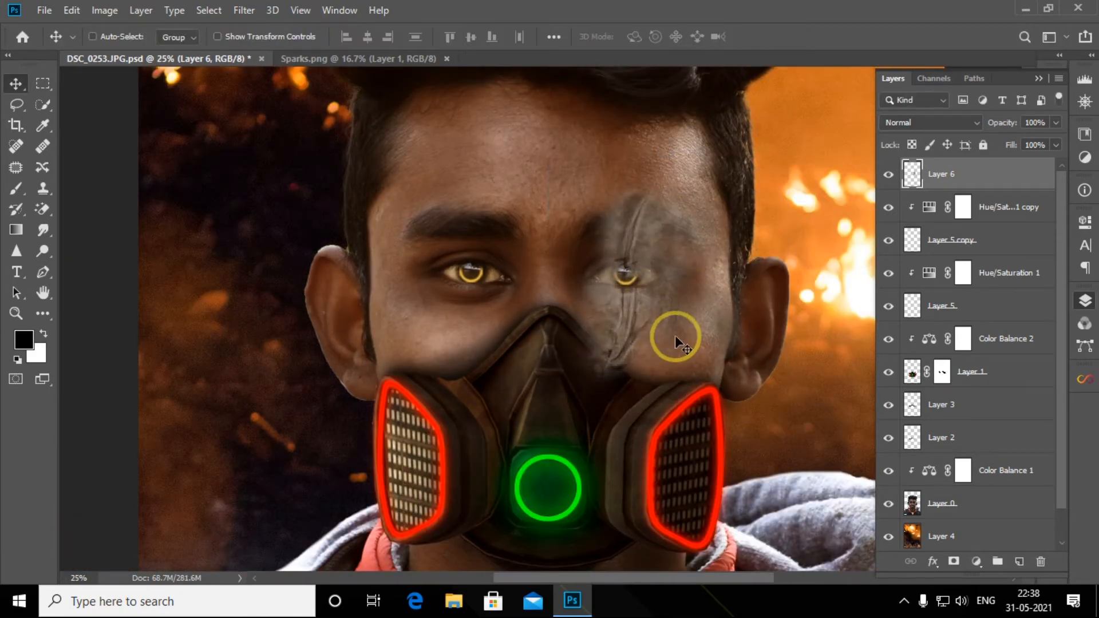
Blend the scar layer in Overlay mode and move it directly beneath the gas mask layer.
{"action": "left_click", "coordinate": [967, 126]}
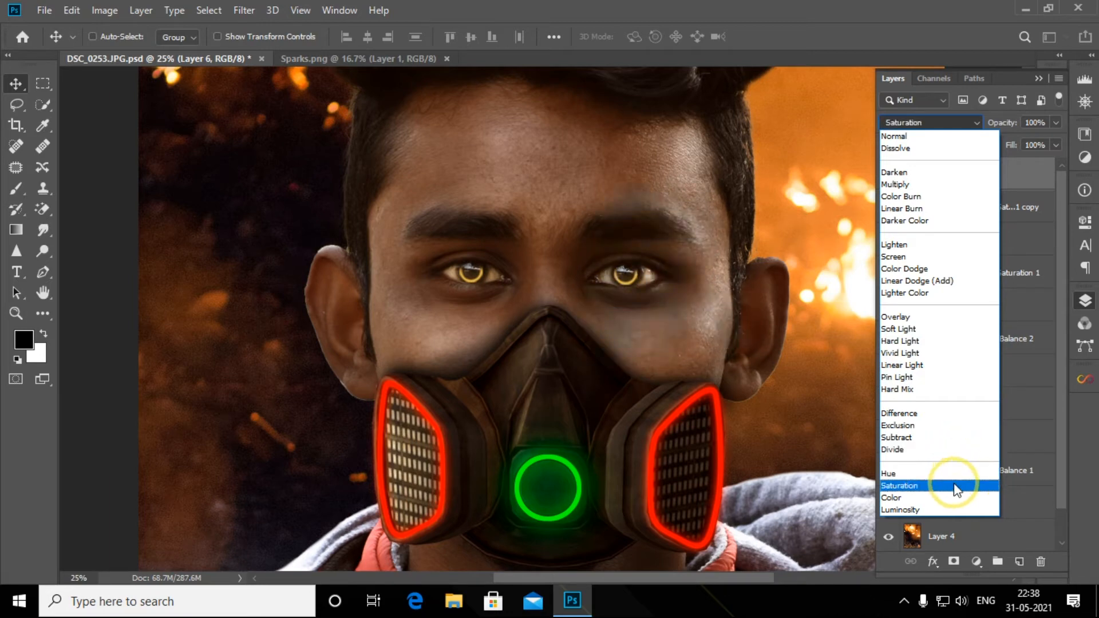
{"action": "left_click", "coordinate": [947, 320]}
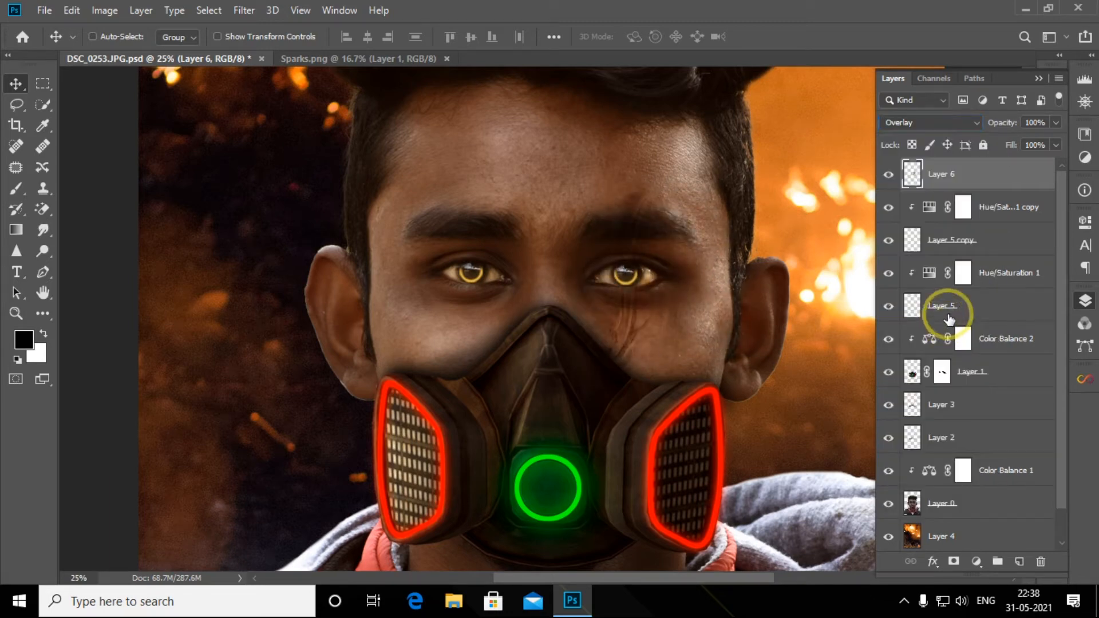
{"action": "left_click_drag", "start_coordinate": [989, 179], "coordinate": [989, 387]}
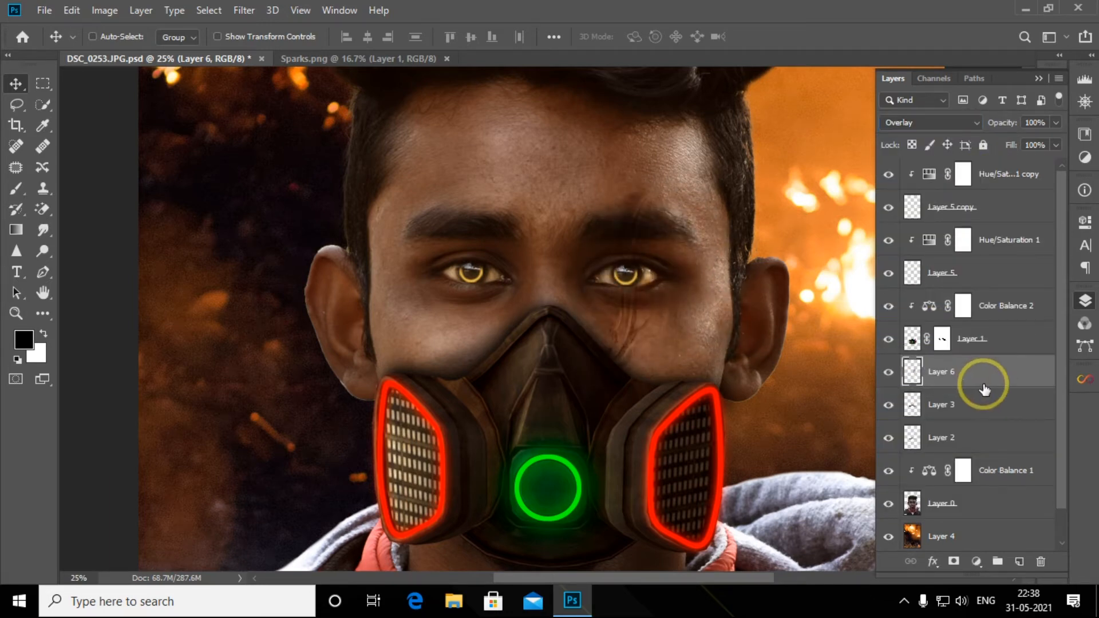
Copy the sparks image from Sparks.png into the portrait document and place its layer at the top of the stack.
{"action": "key", "text": "ctrl+minus"}
{"action": "key", "text": "ctrl+minus"}
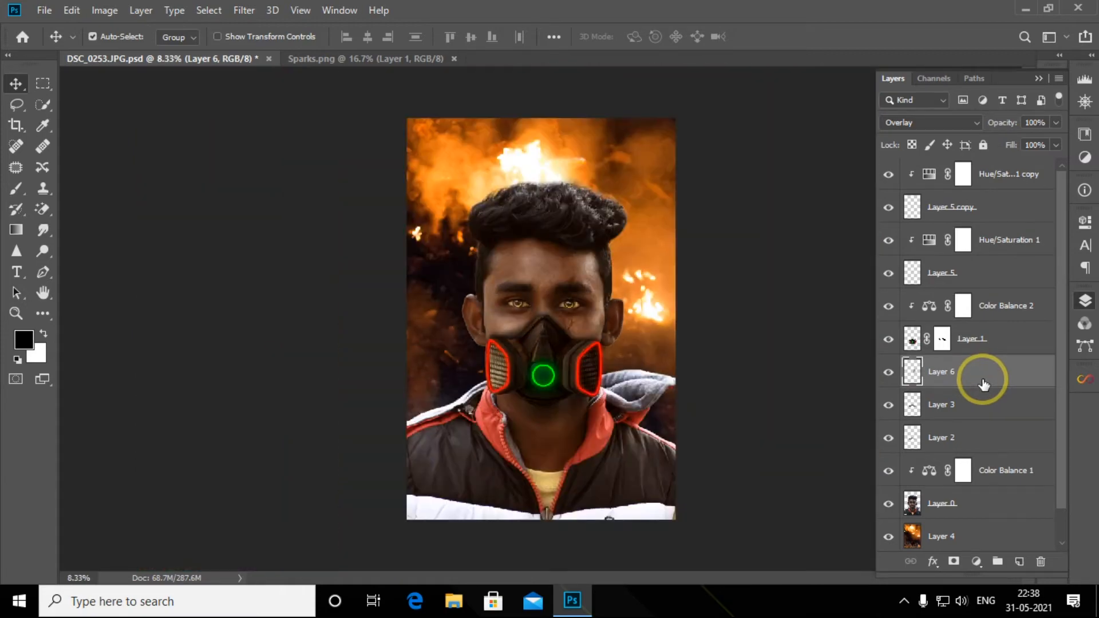
{"action": "key", "text": "ctrl+minus"}
{"action": "key", "text": "ctrl+plus"}
{"action": "key", "text": "ctrl+minus"}
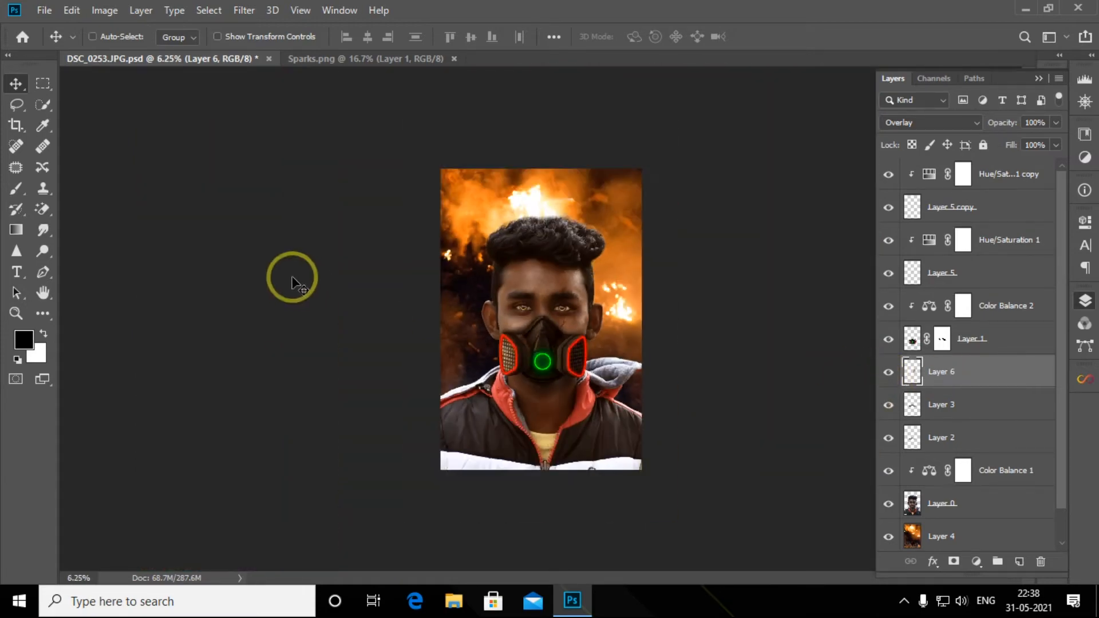
{"action": "left_click", "coordinate": [440, 59]}
{"action": "left_click_drag", "start_coordinate": [456, 216], "coordinate": [529, 303]}
{"action": "left_click_drag", "start_coordinate": [964, 370], "coordinate": [952, 162]}
Scale the sparks layer to 236% over the portrait and set its blend mode to Screen.
{"action": "key", "text": "ctrl+t"}
{"action": "left_click_drag", "start_coordinate": [354, 36], "coordinate": [437, 105]}
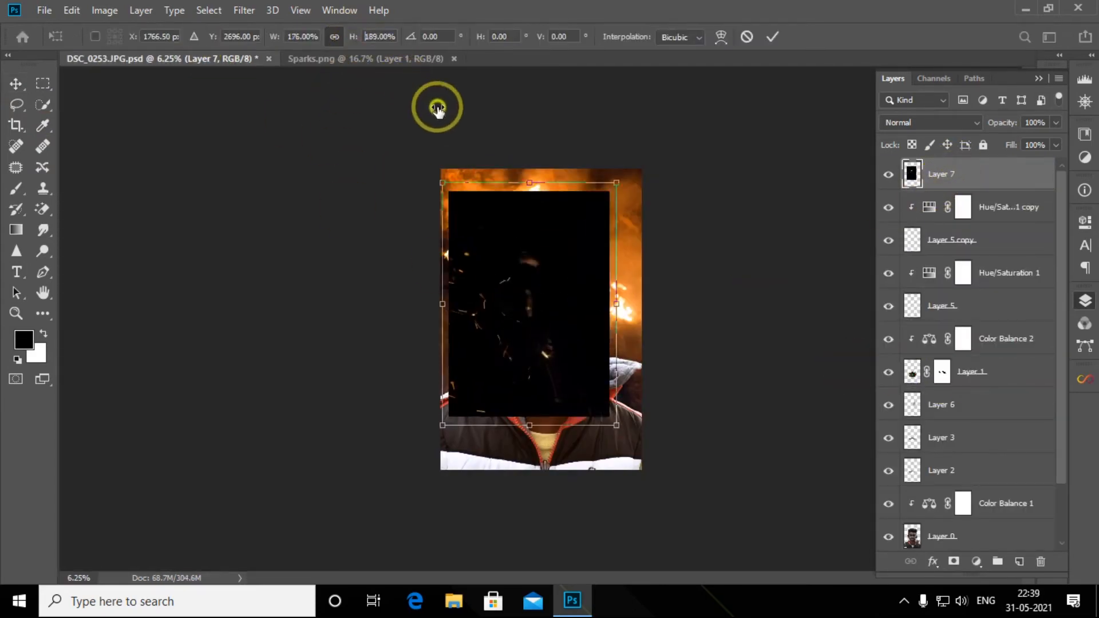
{"action": "left_click_drag", "start_coordinate": [552, 317], "coordinate": [561, 332]}
{"action": "key", "text": "Return"}
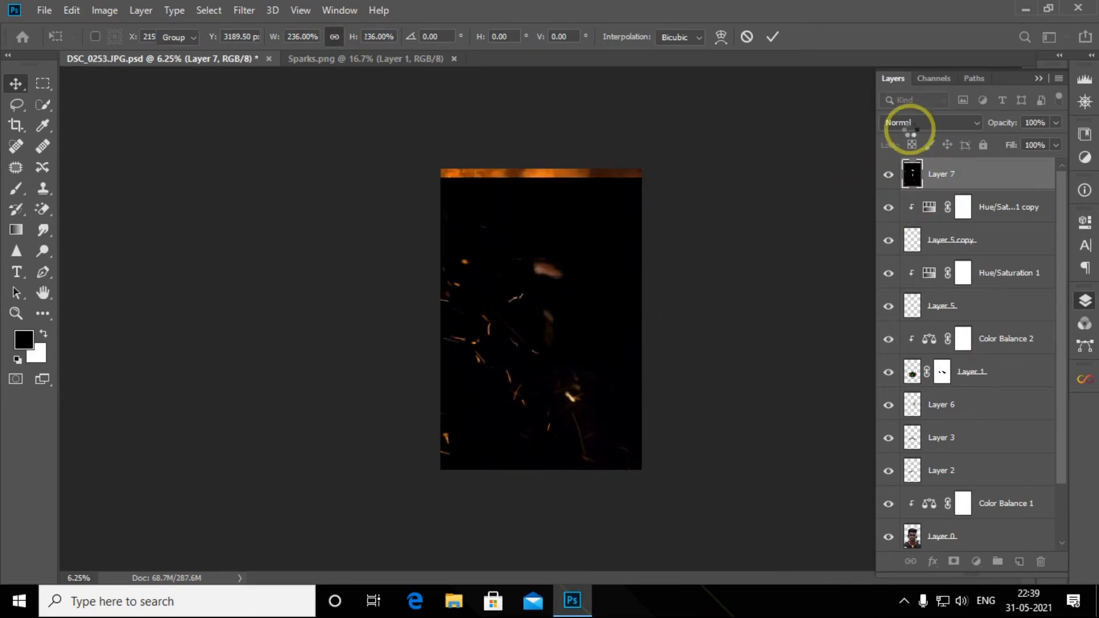
{"action": "left_click", "coordinate": [931, 123]}
{"action": "left_click", "coordinate": [915, 257]}
Try a Gaussian Blur on the sparks layer.
{"action": "left_click", "coordinate": [244, 10]}
{"action": "mouse_move", "coordinate": [343, 209]}
{"action": "left_click", "coordinate": [472, 266]}
{"action": "left_click_drag", "start_coordinate": [799, 441], "coordinate": [837, 451]}
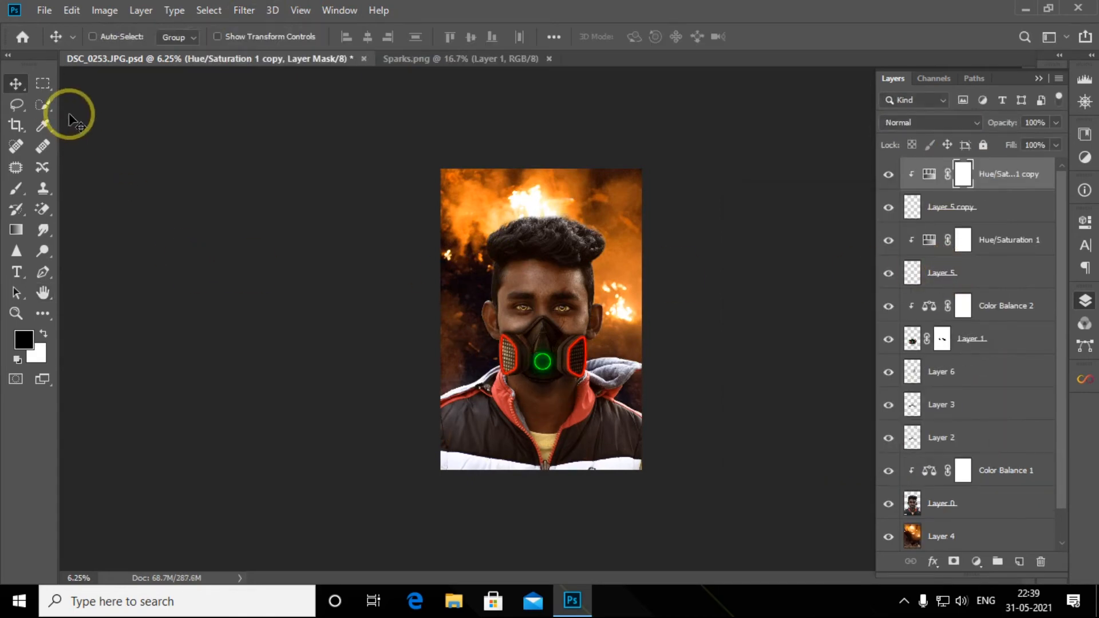
Apply a Gaussian Blur with a 7.4-pixel radius to the fire background layer.
{"action": "left_click", "coordinate": [961, 536]}
{"action": "left_click", "coordinate": [244, 9]}
{"action": "mouse_move", "coordinate": [344, 208]}
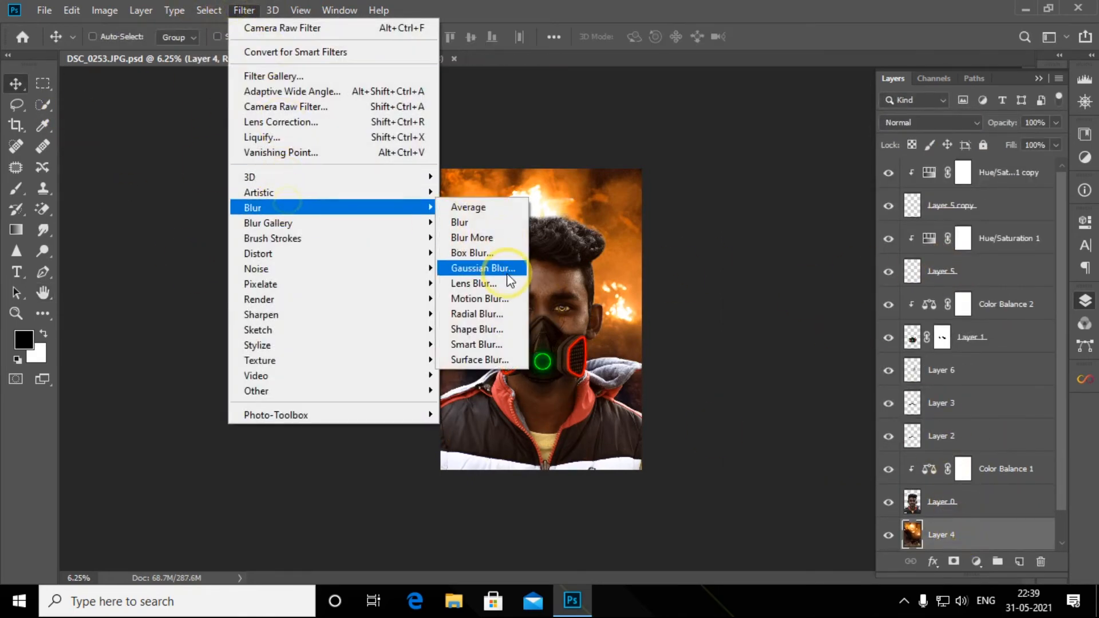
{"action": "left_click", "coordinate": [515, 267]}
{"action": "left_click_drag", "start_coordinate": [805, 450], "coordinate": [799, 452]}
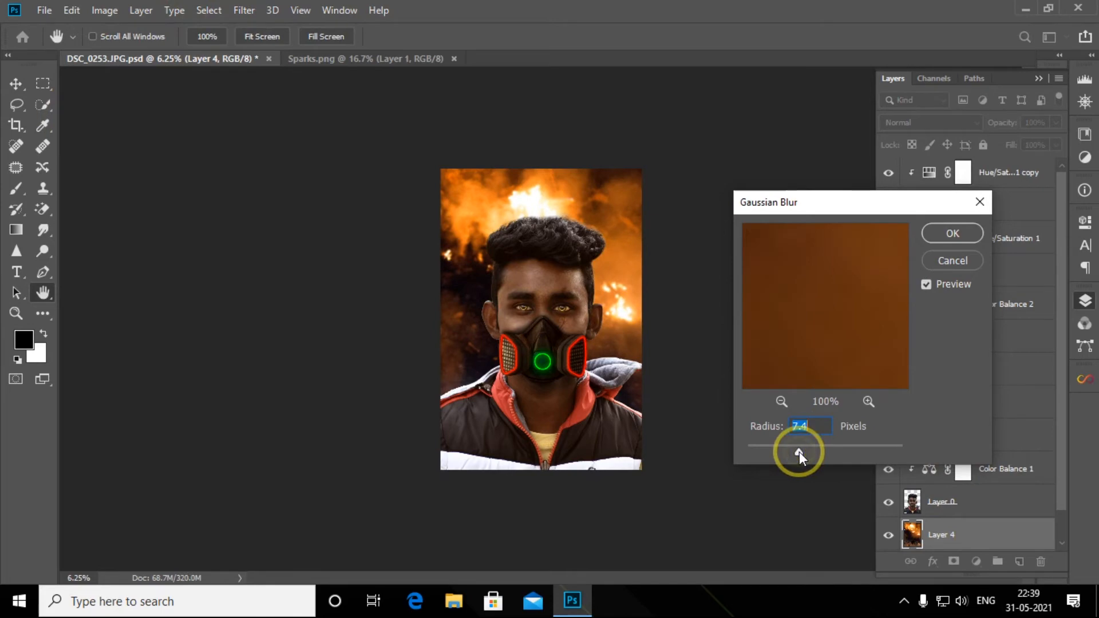
{"action": "left_click", "coordinate": [953, 233]}
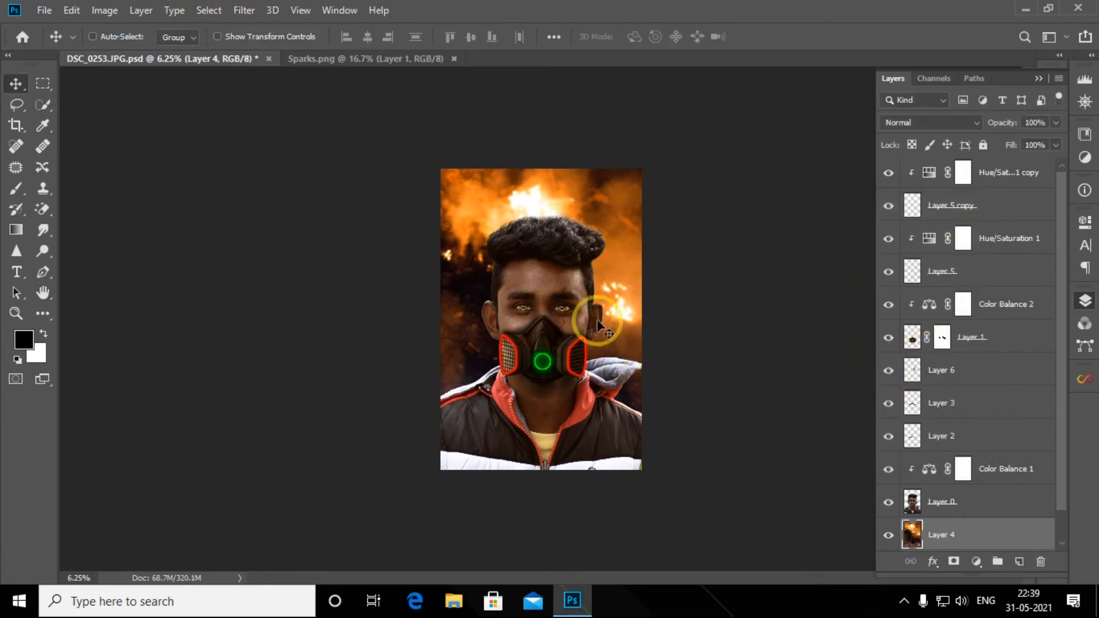
Add an empty layer above the fire background and prepare a 2400-pixel brush in orange #ff6c00.
{"action": "key", "text": "ctrl+plus"}
{"action": "key", "text": "ctrl+plus"}
{"action": "key", "text": "ctrl+minus"}
{"action": "key", "text": "ctrl+minus"}
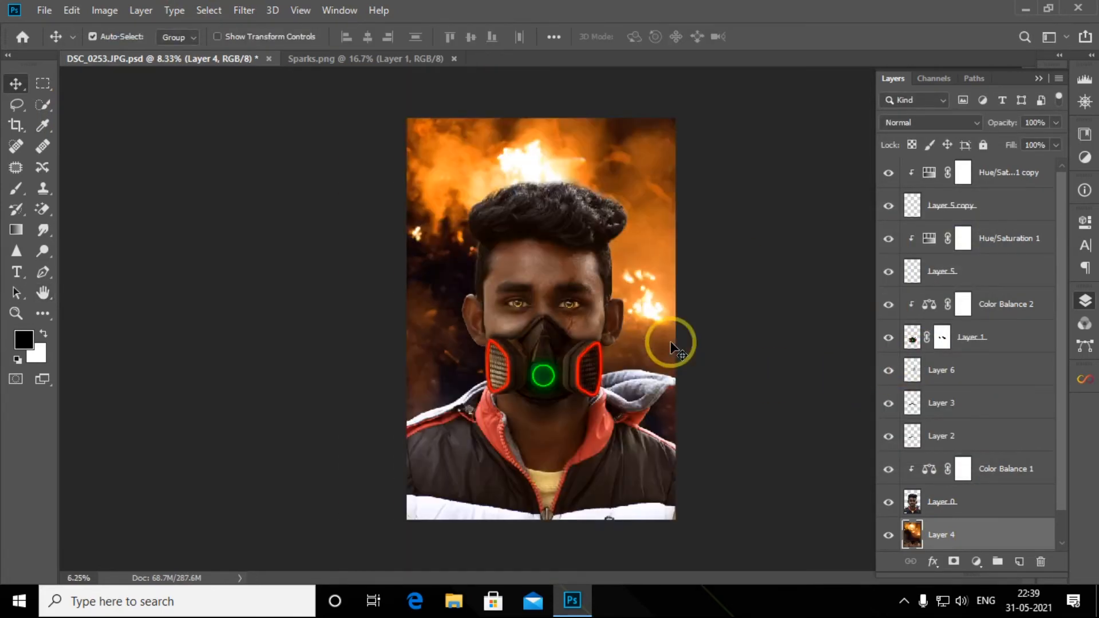
{"action": "left_click", "coordinate": [1019, 561]}
{"action": "left_click", "coordinate": [16, 188]}
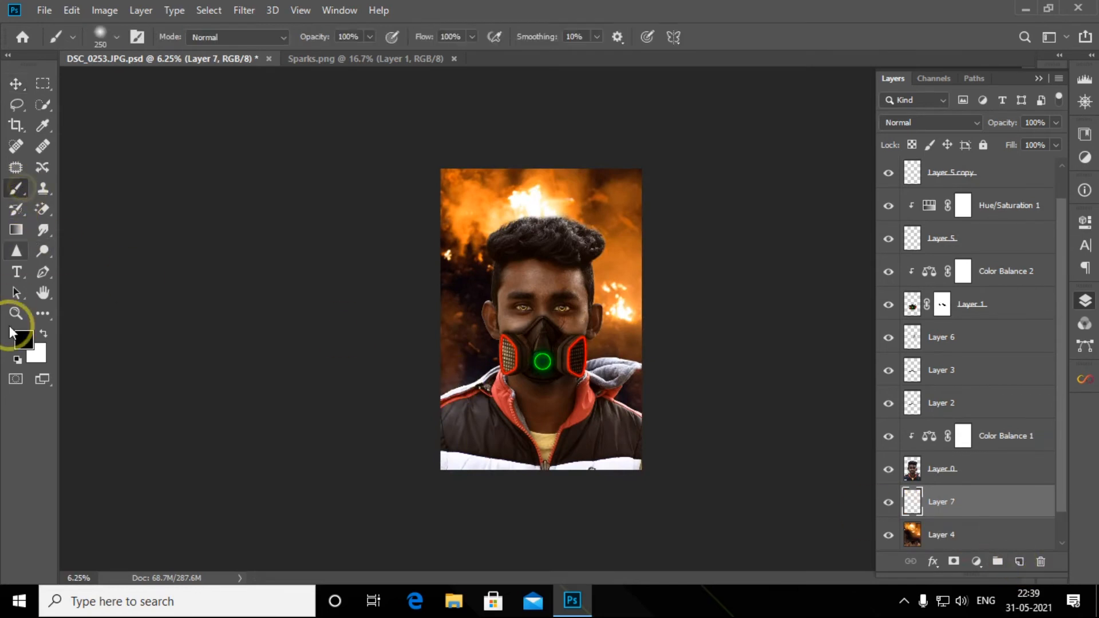
{"action": "left_click", "coordinate": [23, 340]}
{"action": "left_click_drag", "start_coordinate": [874, 336], "coordinate": [854, 266]}
{"action": "left_click", "coordinate": [863, 154]}
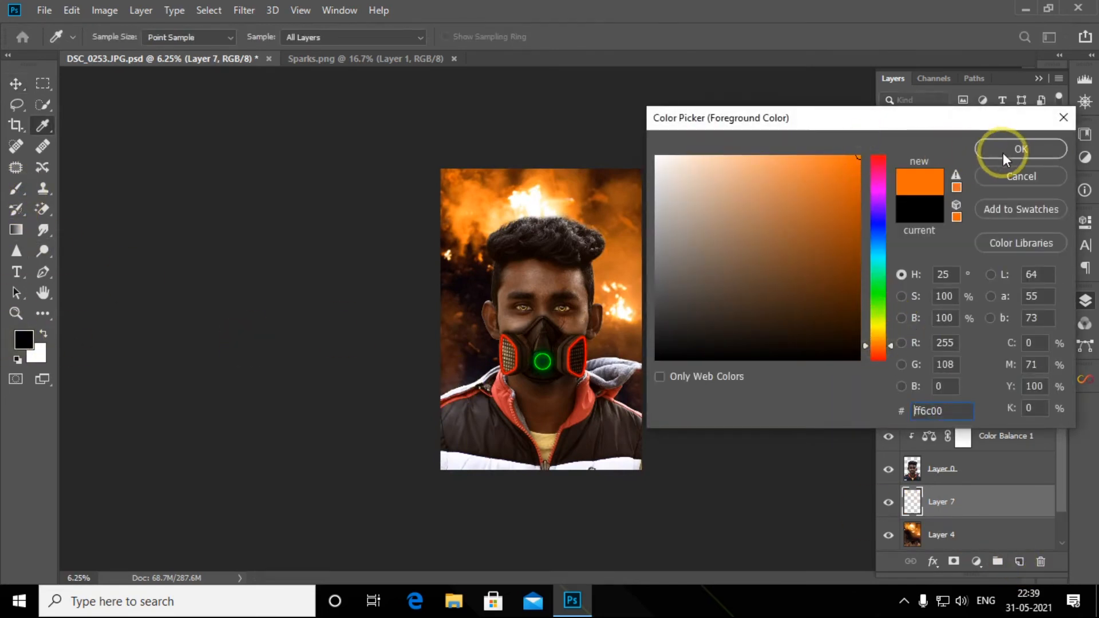
{"action": "left_click", "coordinate": [1005, 150]}
{"action": "key", "text": "bracketright"}
{"action": "key", "text": "bracketright"}
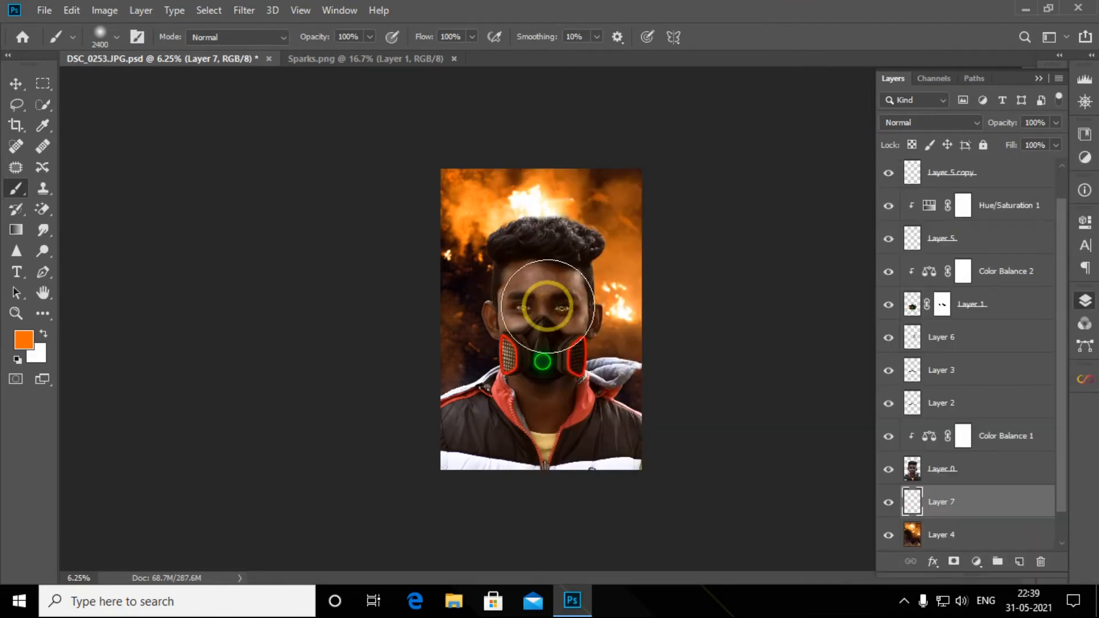
Scale the orange glow behind the subject to 197% and set its layer to Screen at 81% opacity.
{"action": "key", "text": "ctrl+t"}
{"action": "left_click_drag", "start_coordinate": [354, 36], "coordinate": [428, 111]}
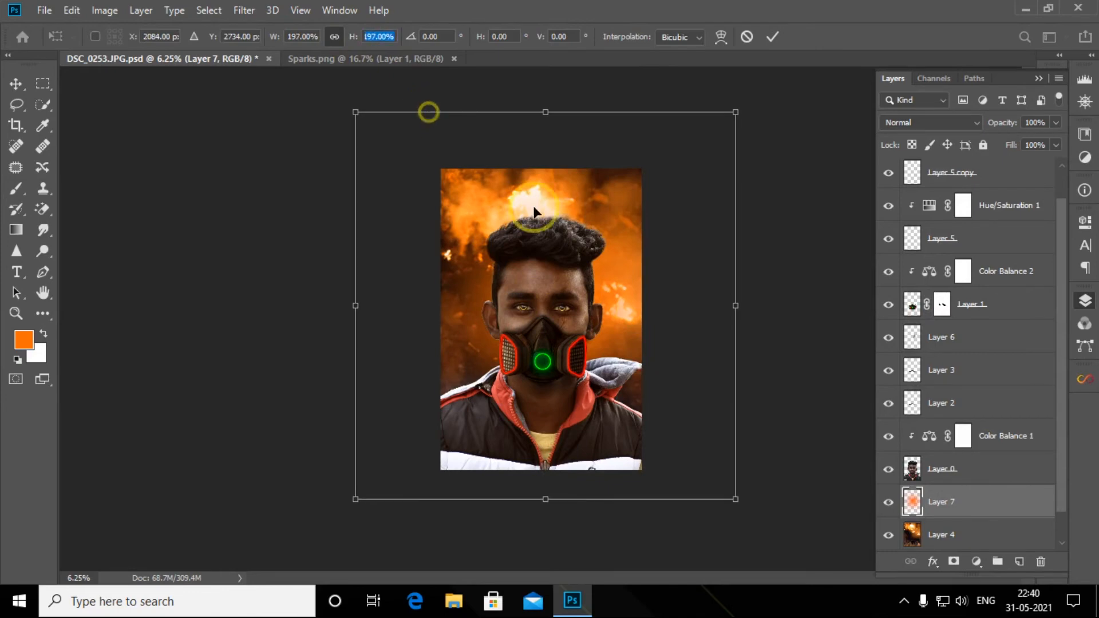
{"action": "left_click_drag", "start_coordinate": [613, 301], "coordinate": [613, 290]}
{"action": "key", "text": "Return"}
{"action": "key", "text": "b"}
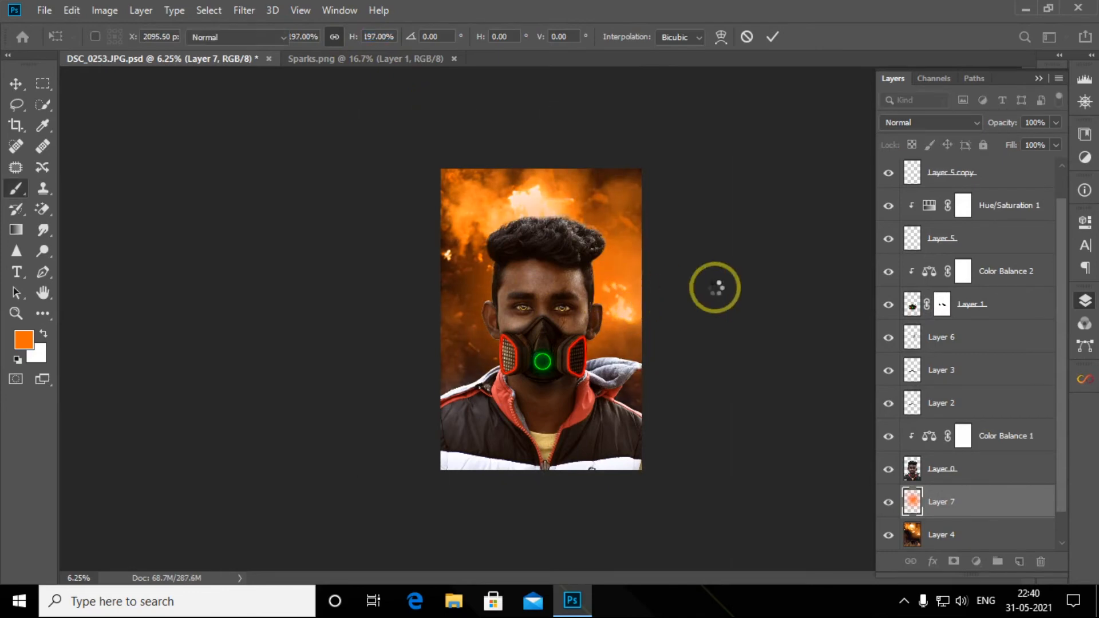
{"action": "left_click", "coordinate": [927, 122]}
{"action": "left_click", "coordinate": [918, 256]}
{"action": "left_click_drag", "start_coordinate": [1010, 123], "coordinate": [1001, 147]}
Add an empty layer clipped to the subject and set it to Screen at 81% opacity.
{"action": "left_click", "coordinate": [971, 468]}
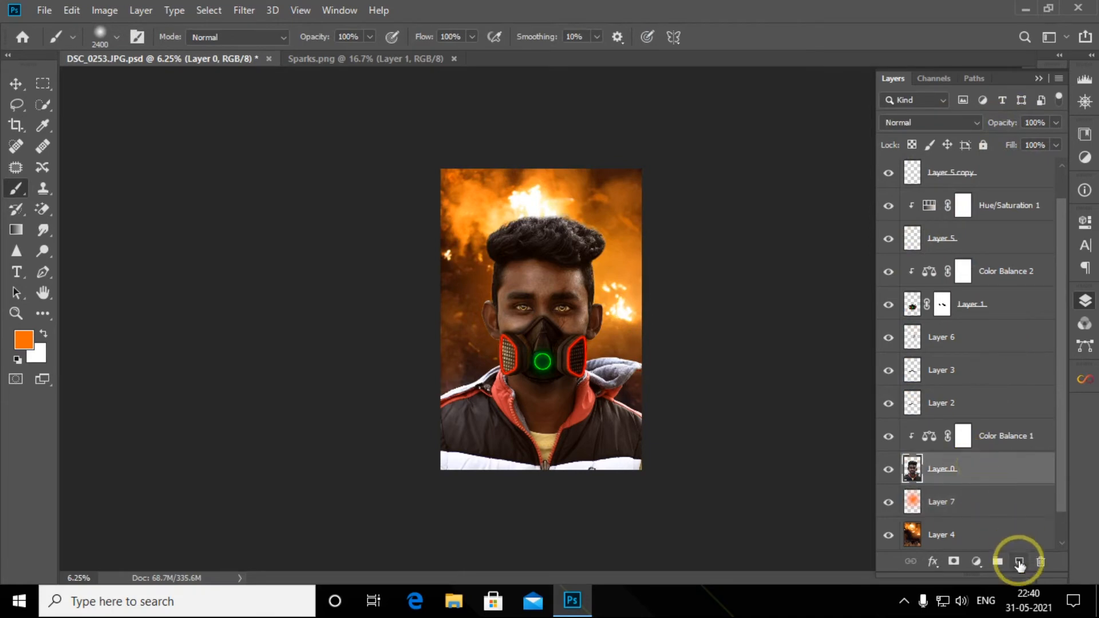
{"action": "left_click", "coordinate": [1019, 562]}
{"action": "left_click", "coordinate": [946, 535]}
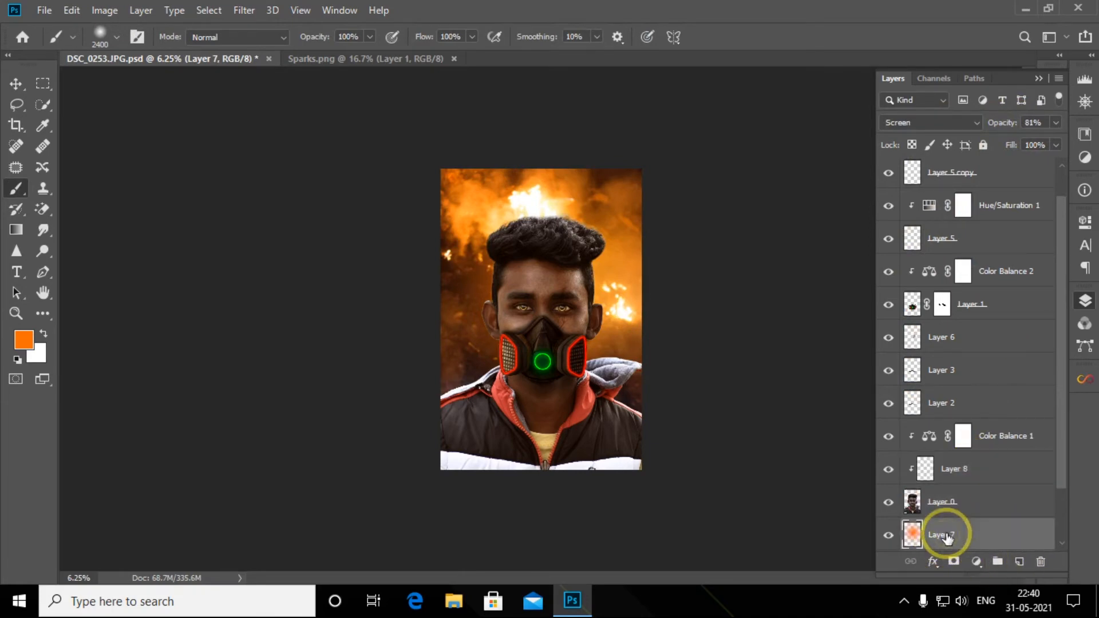
{"action": "left_click", "coordinate": [956, 475]}
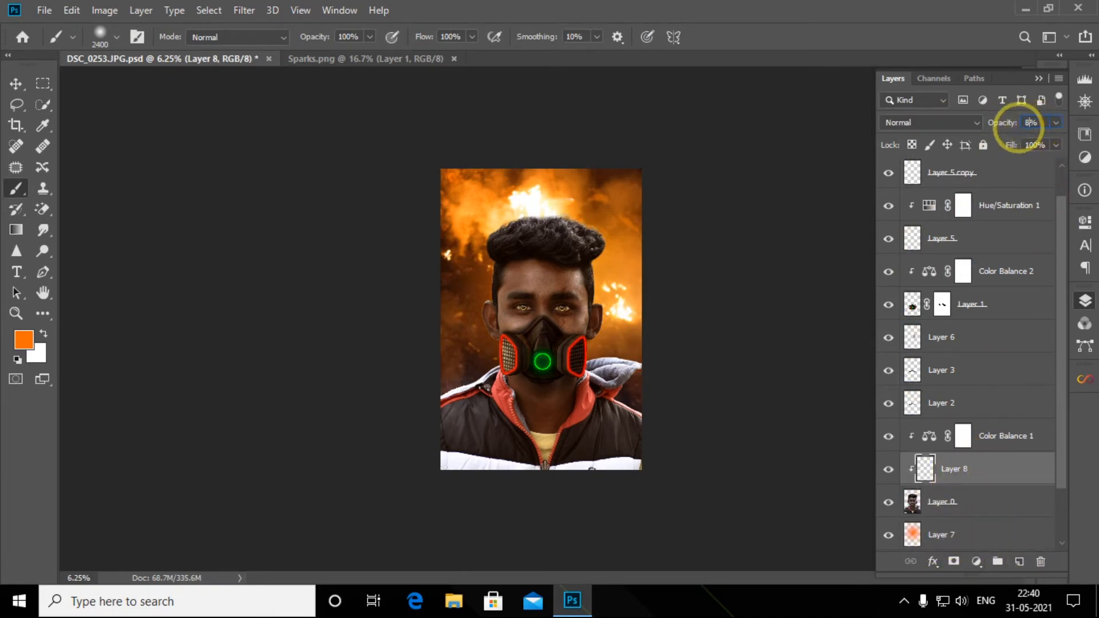
{"action": "key", "text": "ctrl+plus"}
{"action": "left_click", "coordinate": [925, 123]}
{"action": "left_click", "coordinate": [915, 252]}
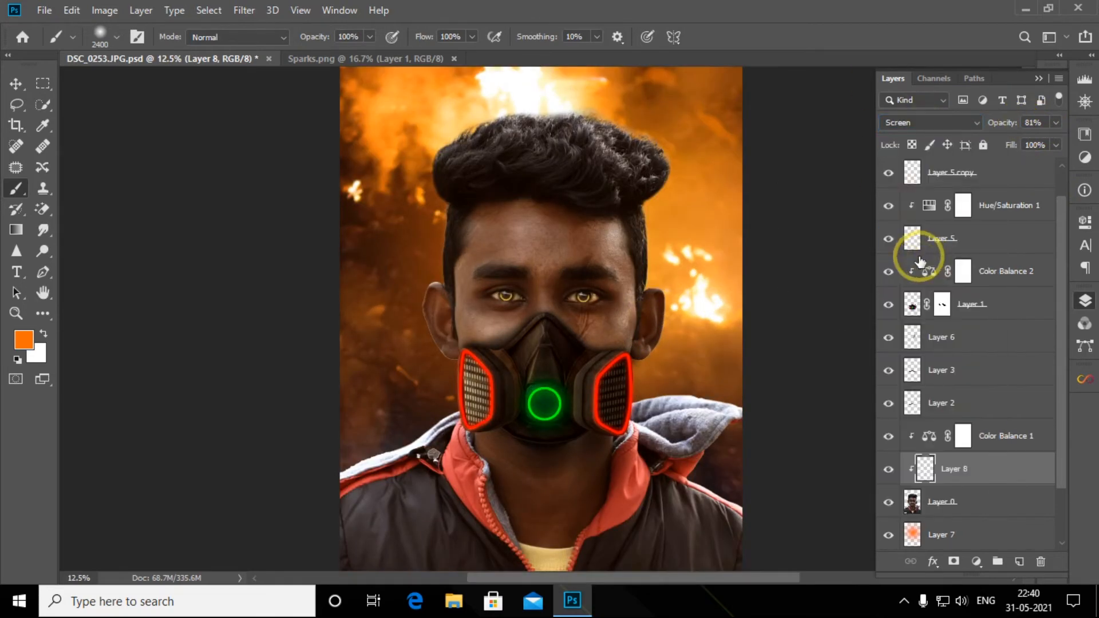
Load the subject's outline as a selection with the clipped Screen layer active, and clear the selection.
{"action": "left_click", "coordinate": [914, 501], "text": "ctrl"}
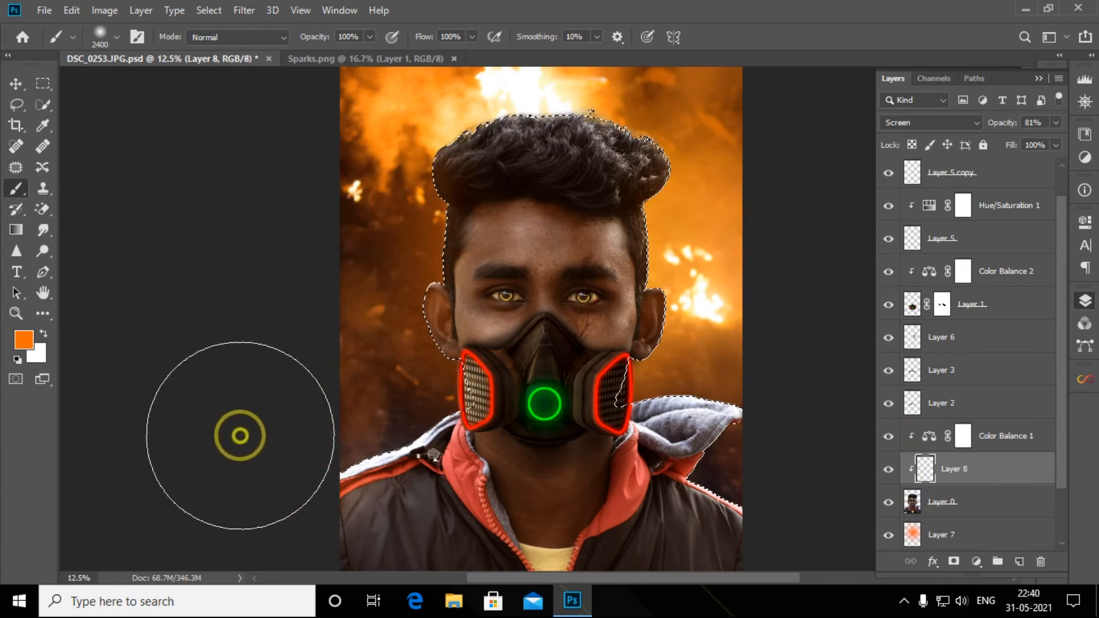
{"action": "scroll", "coordinate": [392, 160], "scroll_direction": "up", "scroll_amount": 3}
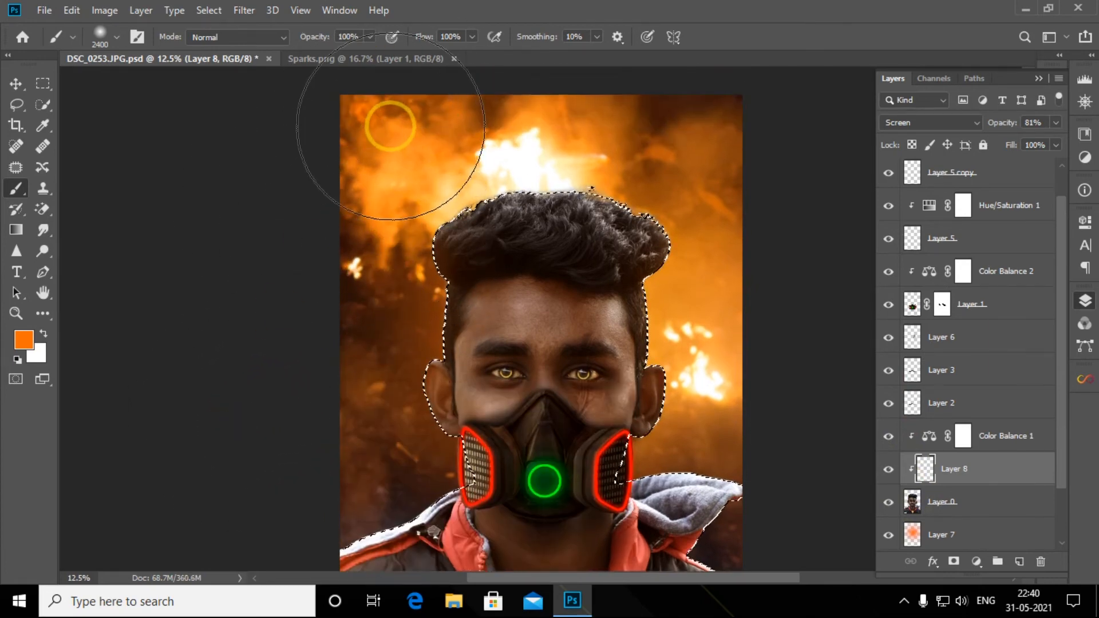
{"action": "key", "text": "ctrl+d"}
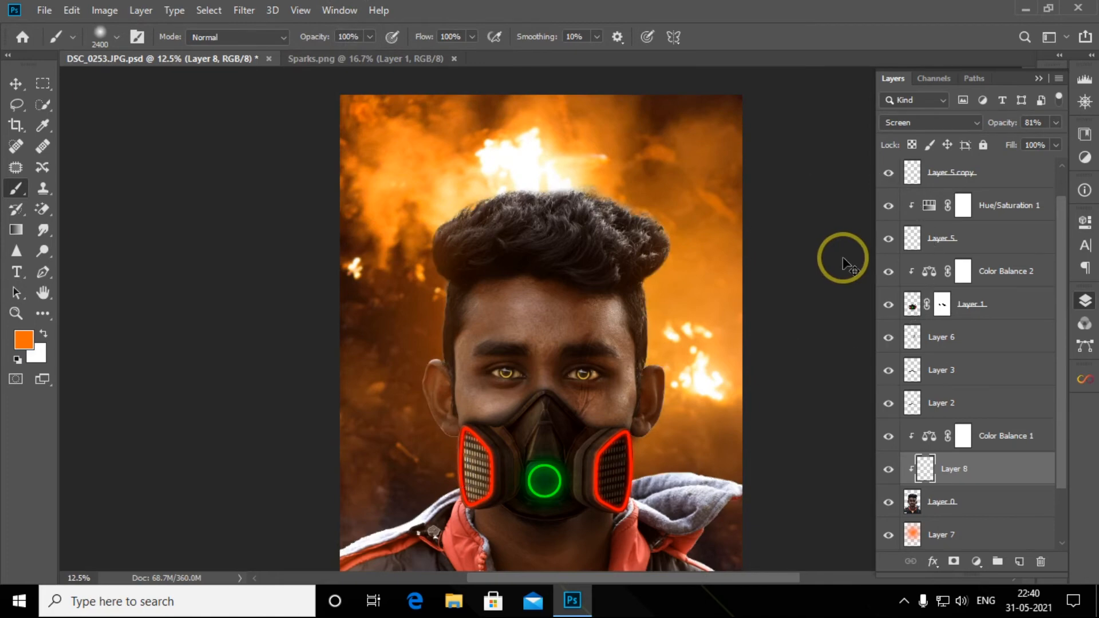
Reduce the brush size to 800 pixels.
{"action": "key", "text": "ctrl+minus"}
{"action": "key", "text": "ctrl+minus"}
{"action": "key", "text": "bracketleft"}
{"action": "key", "text": "bracketleft"}
{"action": "key", "text": "bracketleft"}
{"action": "key", "text": "bracketleft"}
{"action": "key", "text": "bracketleft"}
{"action": "key", "text": "bracketleft"}
{"action": "key", "text": "bracketleft"}
{"action": "key", "text": "bracketleft"}
{"action": "key", "text": "bracketleft"}
{"action": "key", "text": "bracketleft"}
{"action": "key", "text": "bracketleft"}
{"action": "key", "text": "bracketleft"}
{"action": "key", "text": "bracketleft"}
{"action": "key", "text": "bracketleft"}
{"action": "key", "text": "bracketleft"}
{"action": "key", "text": "bracketleft"}
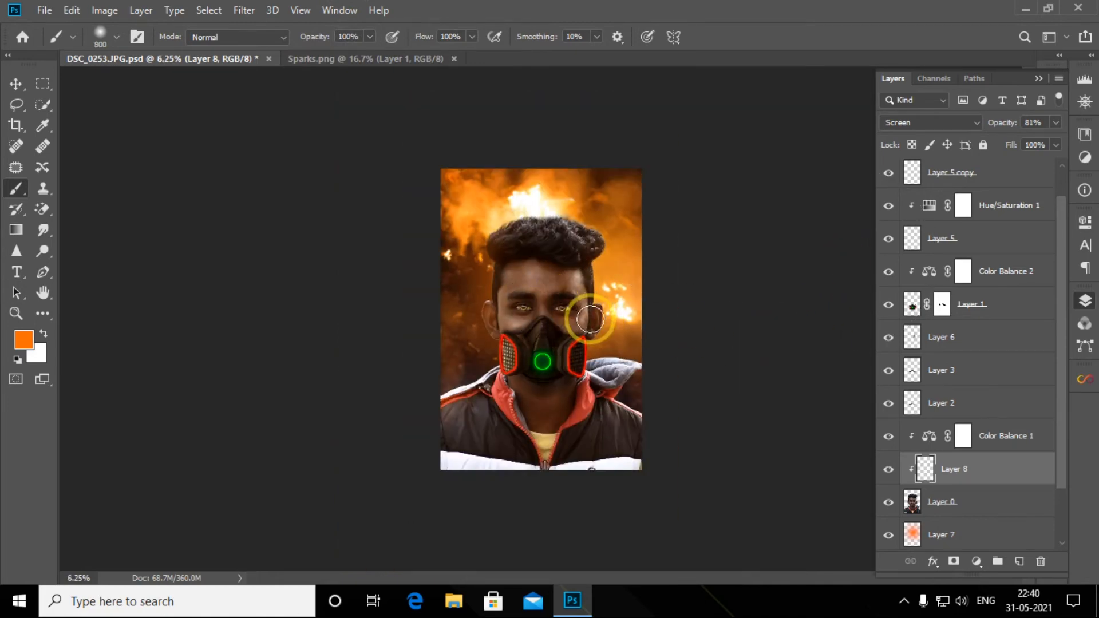
Close Sparks.png and stamp all visible layers into a merged layer at the top of the stack, with two duplicates.
{"action": "left_click", "coordinate": [16, 84]}
{"action": "left_click", "coordinate": [454, 59]}
{"action": "scroll", "coordinate": [1065, 351], "scroll_direction": "up", "scroll_amount": 1}
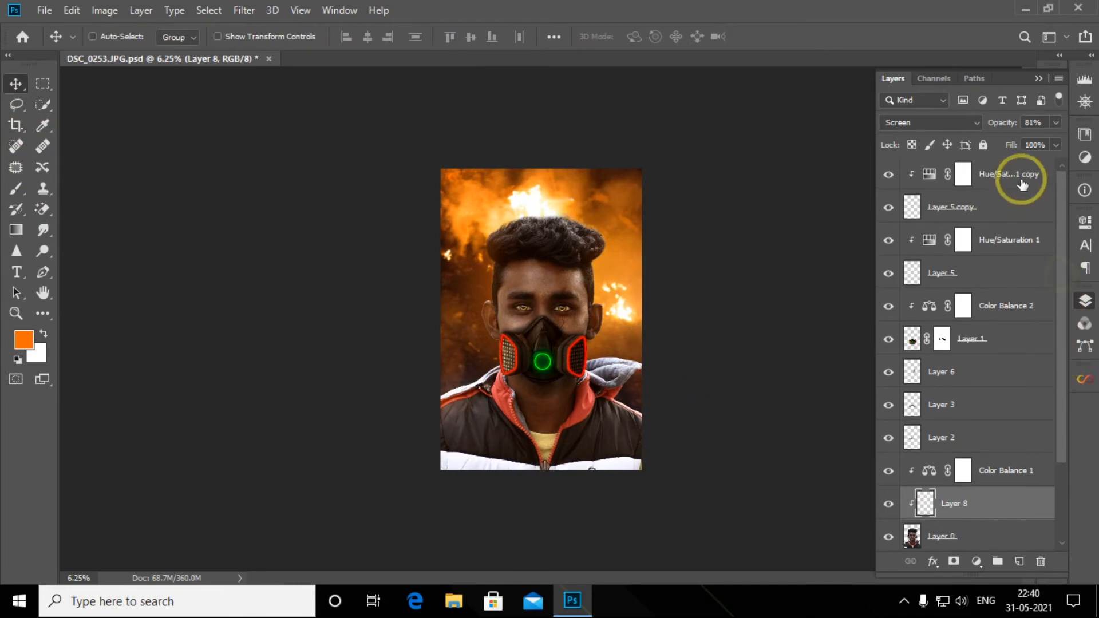
{"action": "left_click", "coordinate": [1016, 175]}
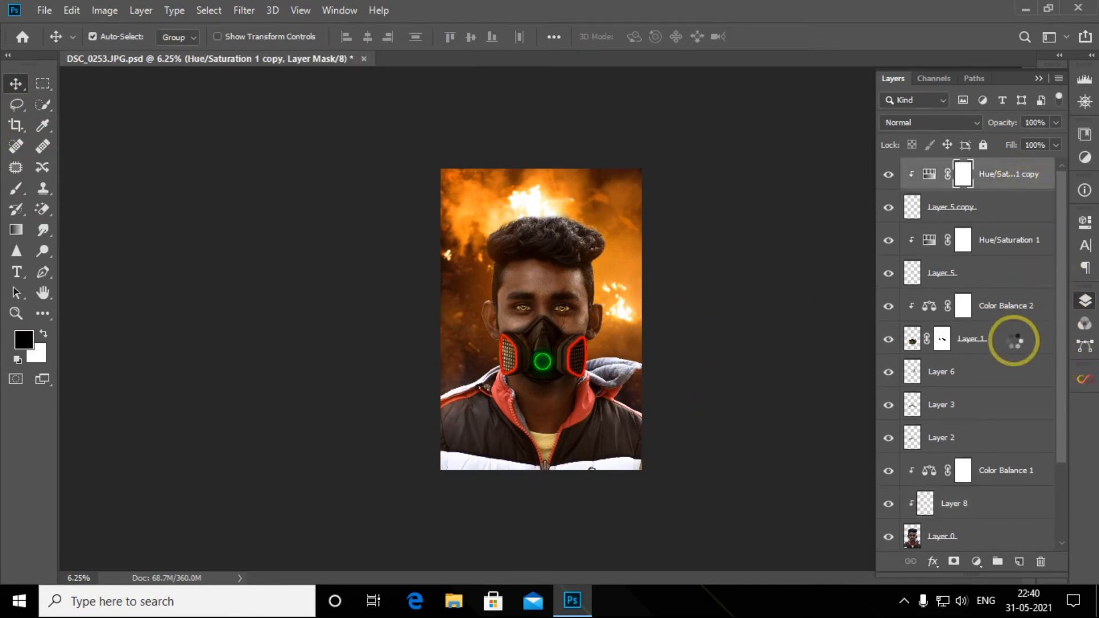
{"action": "key", "text": "ctrl+alt+shift+e"}
{"action": "key", "text": "ctrl+j"}
{"action": "key", "text": "ctrl+j"}
Convert the topmost merged copy to a smart object and duplicate it.
{"action": "right_click", "coordinate": [978, 179]}
{"action": "left_click", "coordinate": [829, 221]}
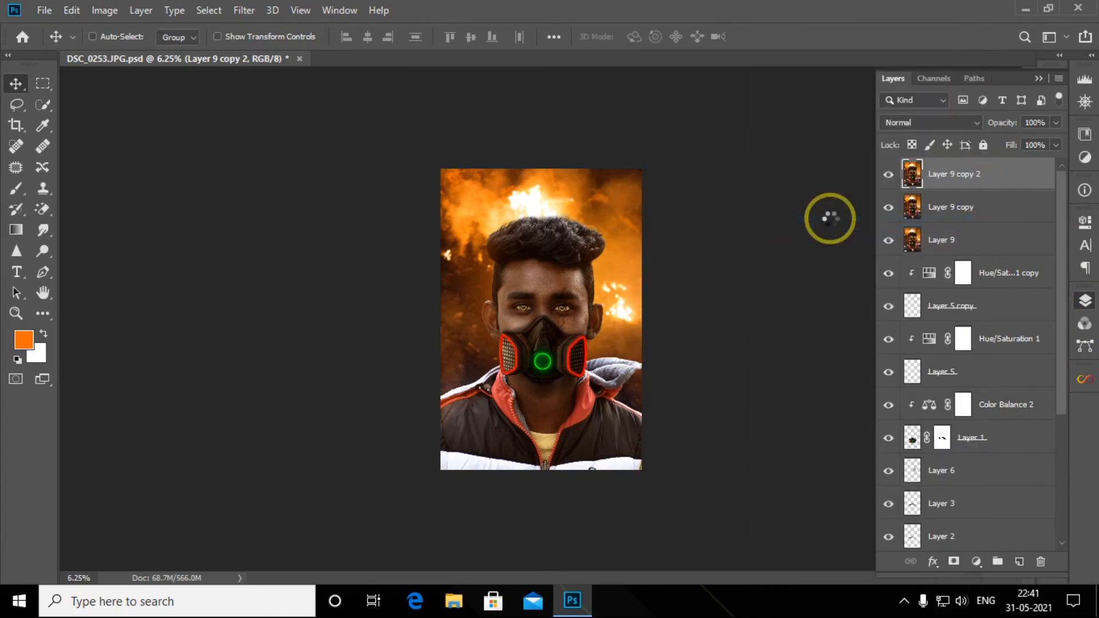
{"action": "key", "text": "ctrl+j"}
Hide the top smart object and apply a 10-pixel Gaussian Blur to the smart object beneath it.
{"action": "left_click", "coordinate": [888, 174]}
{"action": "left_click", "coordinate": [964, 207]}
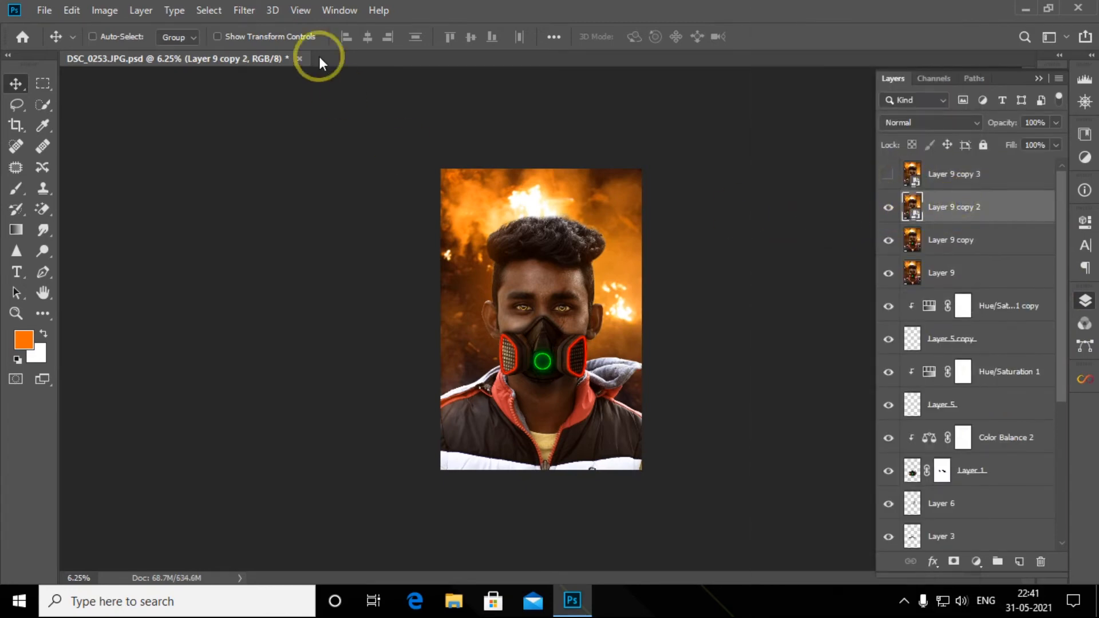
{"action": "left_click", "coordinate": [244, 10]}
{"action": "mouse_move", "coordinate": [269, 207]}
{"action": "left_click", "coordinate": [483, 268]}
{"action": "type", "text": "10"}
{"action": "key", "text": "Return"}
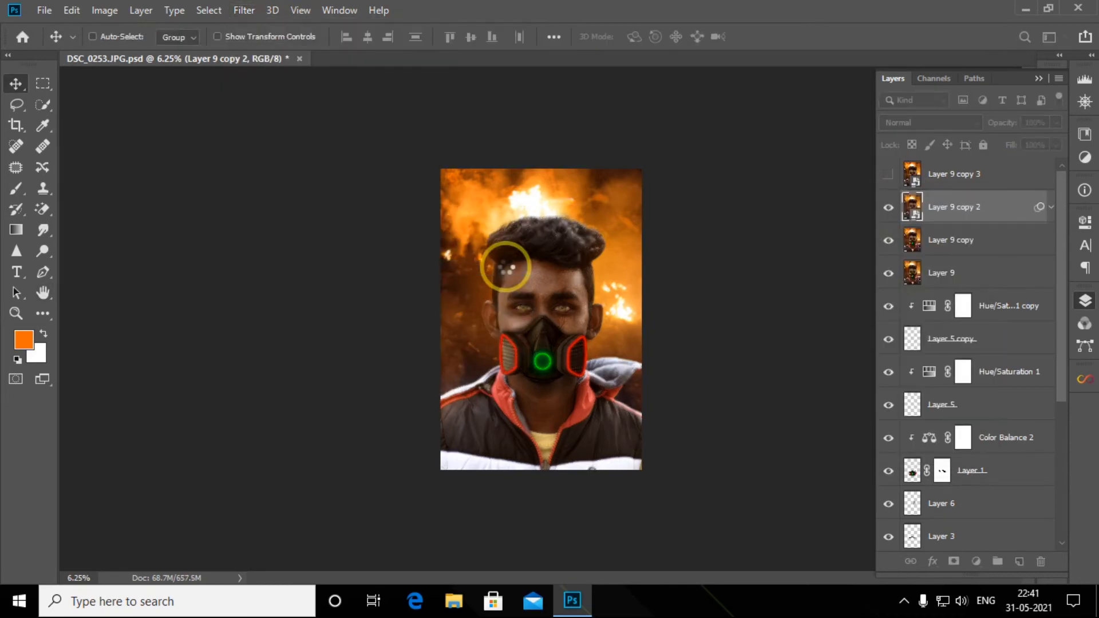
Show the top smart object again and apply a High Pass filter with a 1.9-pixel radius to it.
{"action": "left_click", "coordinate": [916, 174]}
{"action": "left_click", "coordinate": [889, 176]}
{"action": "left_click", "coordinate": [246, 10]}
{"action": "mouse_move", "coordinate": [321, 393]}
{"action": "left_click", "coordinate": [470, 402]}
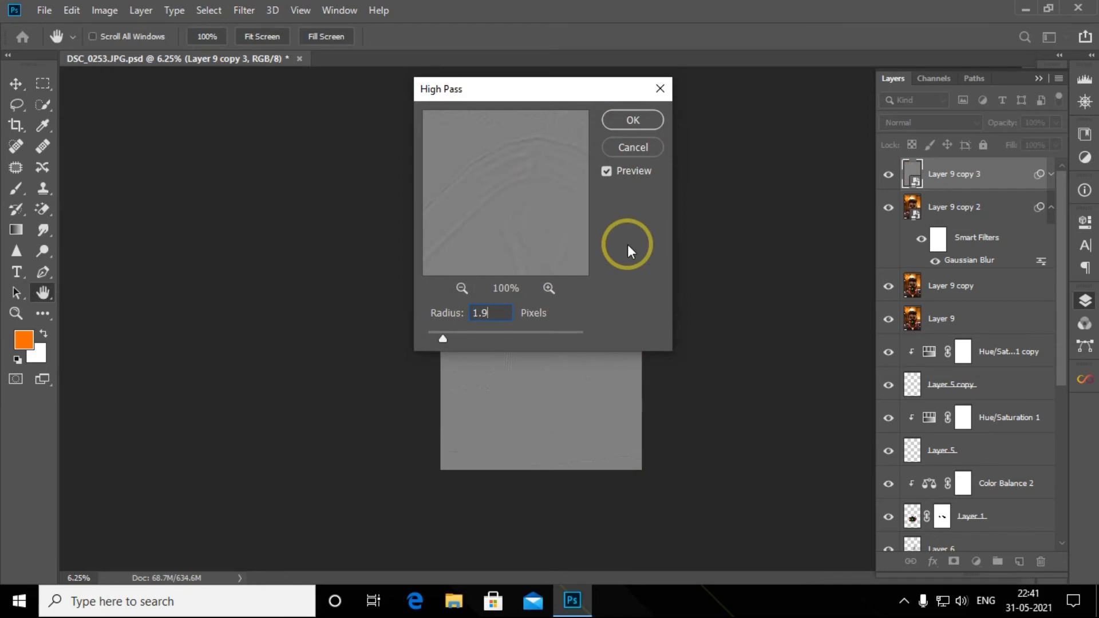
{"action": "key", "text": "Return"}
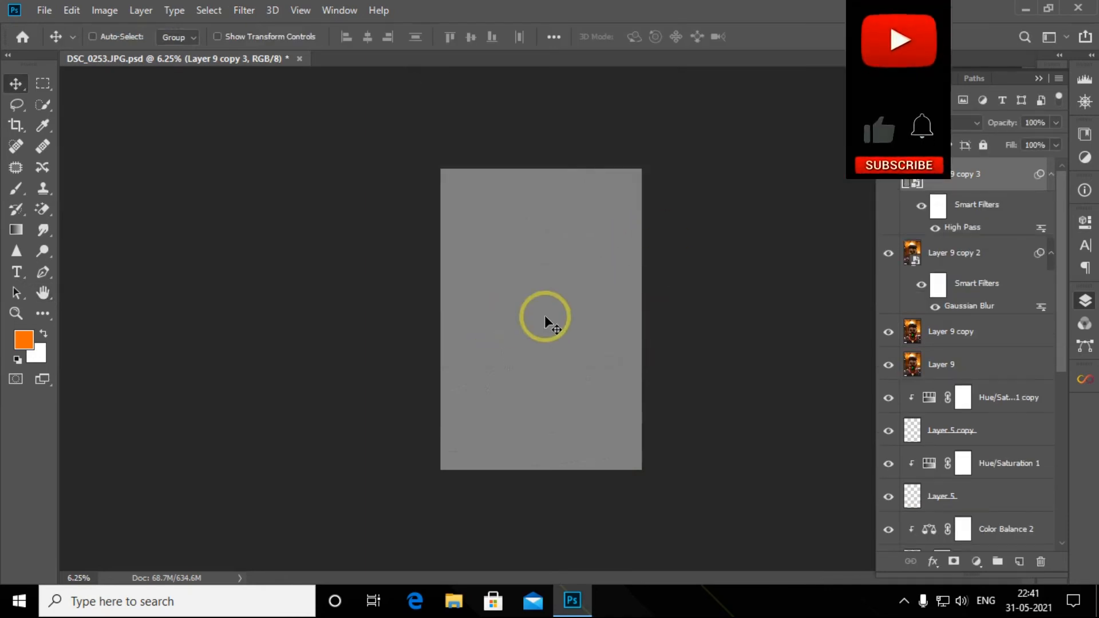
Set the High Pass smart object's blend mode to Vivid Light and group it with the blurred smart object as Skin.
{"action": "left_click", "coordinate": [951, 122]}
{"action": "left_click", "coordinate": [939, 326]}
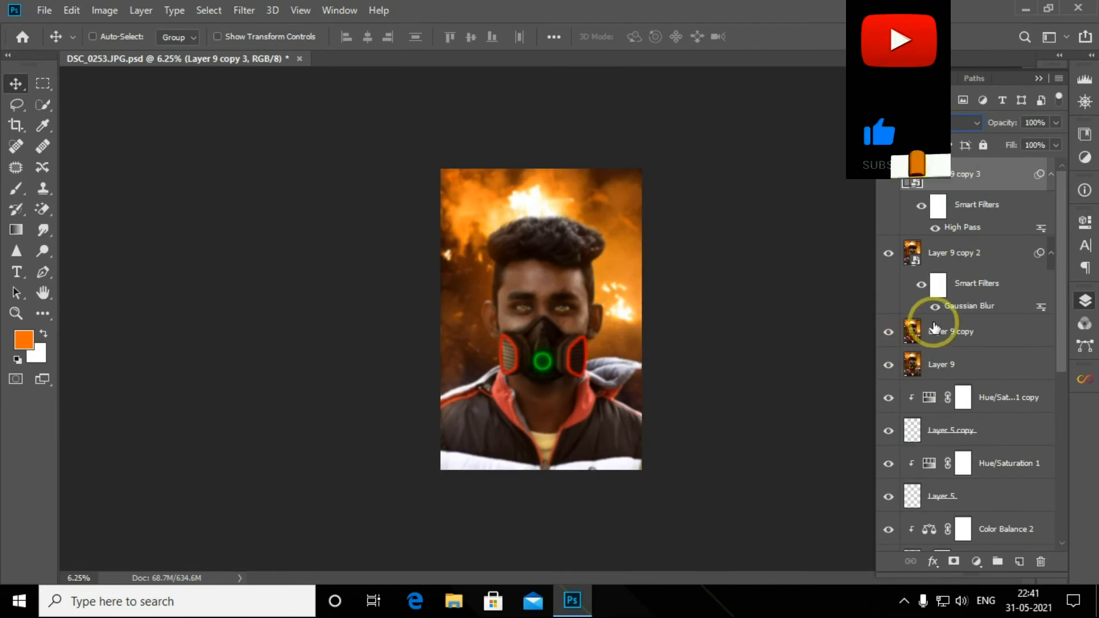
{"action": "left_click", "coordinate": [990, 259], "text": "shift"}
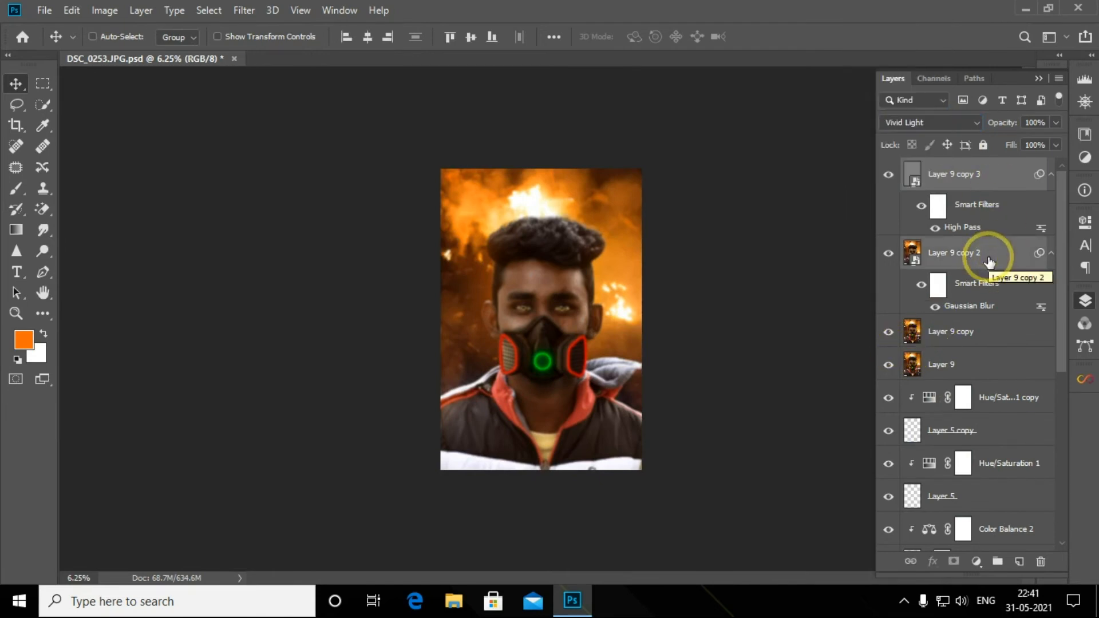
{"action": "left_click", "coordinate": [997, 563]}
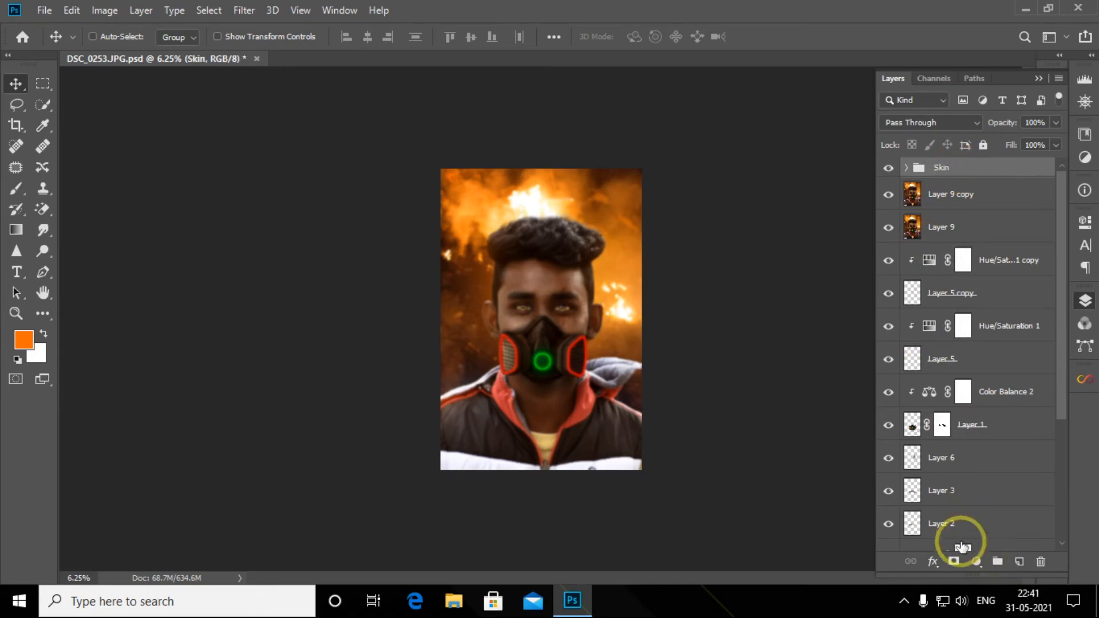
Add a layer mask to the Skin group and invert it to black.
{"action": "left_click", "coordinate": [953, 563]}
{"action": "key", "text": "ctrl+i"}
{"action": "key", "text": "ctrl+plus"}
{"action": "key", "text": "ctrl+plus"}
{"action": "key", "text": "ctrl+plus"}
{"action": "key", "text": "ctrl+plus"}
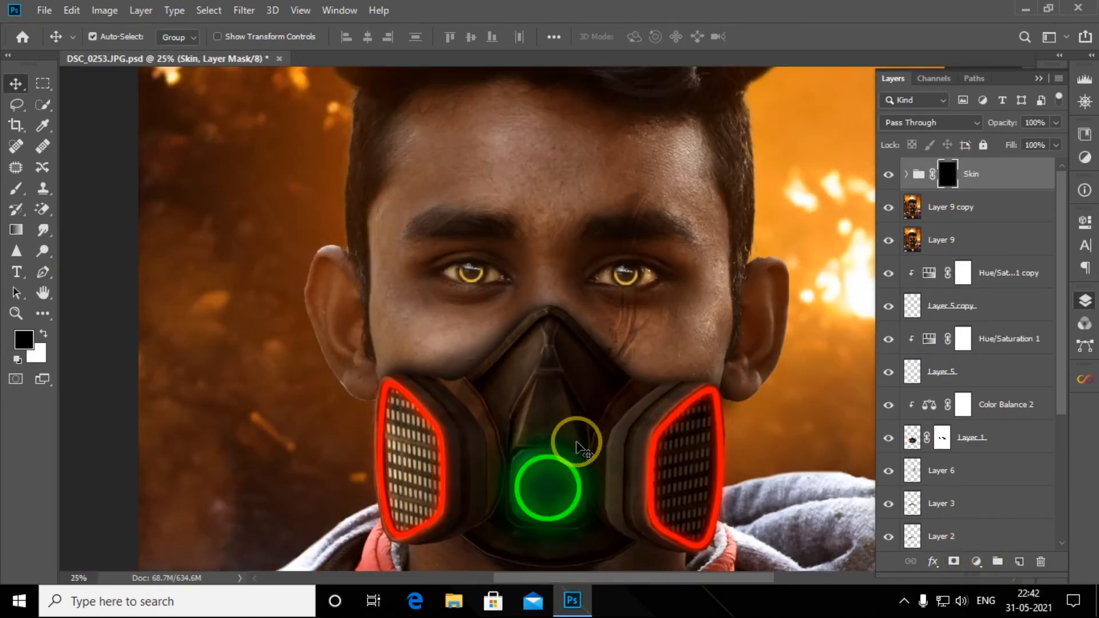
Paint white on the Skin mask over the forehead, nose and cheeks with a soft brush at 82% opacity, avoiding the eyes and mask.
{"action": "left_click", "coordinate": [16, 188]}
{"action": "left_click", "coordinate": [43, 334]}
{"action": "left_click", "coordinate": [315, 38]}
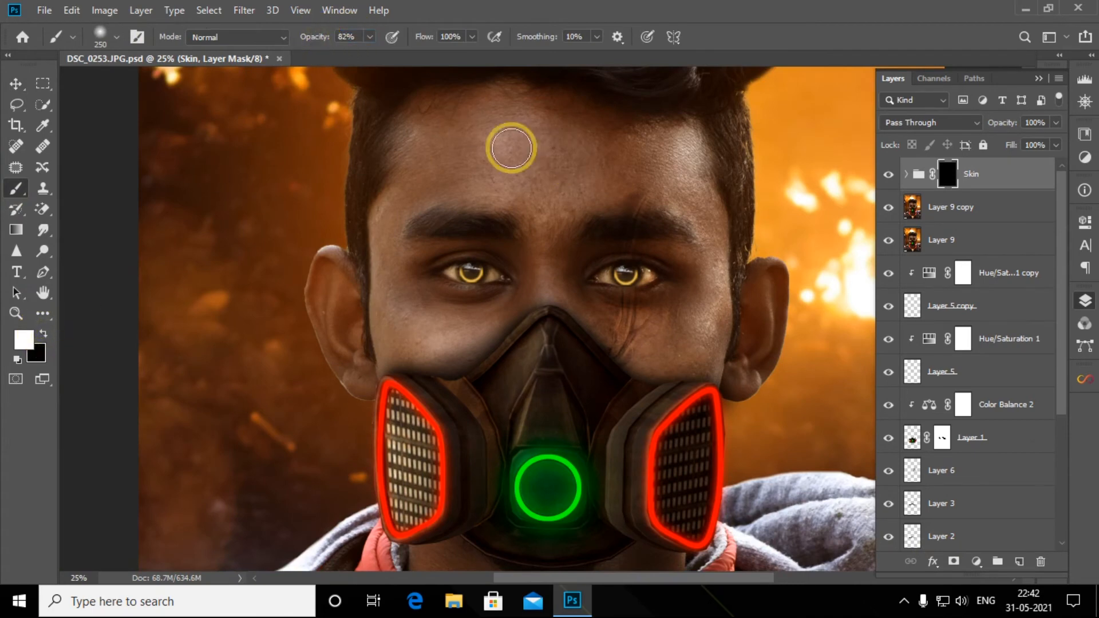
{"action": "key", "text": "Return"}
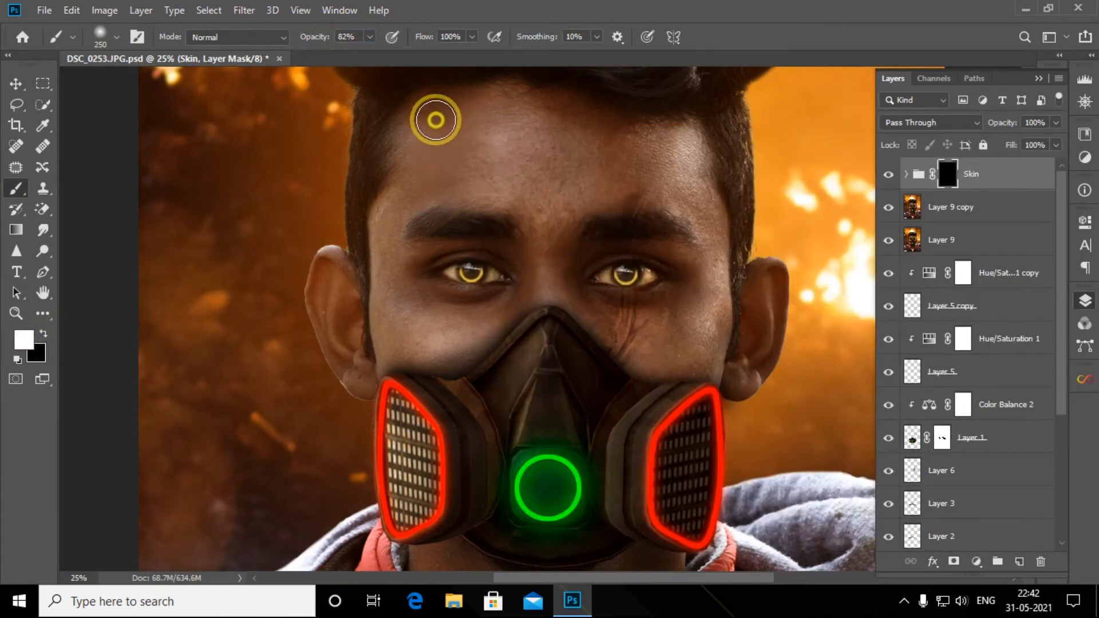
{"action": "mouse_move", "coordinate": [571, 197]}
{"action": "left_mouse_down"}
{"action": "mouse_move", "coordinate": [629, 134]}
{"action": "mouse_move", "coordinate": [682, 144]}
{"action": "mouse_move", "coordinate": [693, 201]}
{"action": "mouse_move", "coordinate": [667, 165]}
{"action": "mouse_move", "coordinate": [606, 187]}
{"action": "mouse_move", "coordinate": [492, 116]}
{"action": "mouse_move", "coordinate": [413, 178]}
{"action": "left_mouse_up"}
{"action": "key", "text": "bracketleft"}
{"action": "key", "text": "bracketleft"}
{"action": "mouse_move", "coordinate": [380, 229]}
{"action": "left_mouse_down"}
{"action": "mouse_move", "coordinate": [402, 347]}
{"action": "mouse_move", "coordinate": [485, 328]}
{"action": "mouse_move", "coordinate": [397, 352]}
{"action": "mouse_move", "coordinate": [481, 324]}
{"action": "mouse_move", "coordinate": [395, 283]}
{"action": "mouse_move", "coordinate": [460, 320]}
{"action": "mouse_move", "coordinate": [534, 272]}
{"action": "mouse_move", "coordinate": [611, 318]}
{"action": "mouse_move", "coordinate": [682, 323]}
{"action": "mouse_move", "coordinate": [669, 353]}
{"action": "mouse_move", "coordinate": [686, 360]}
{"action": "mouse_move", "coordinate": [648, 369]}
{"action": "mouse_move", "coordinate": [707, 368]}
{"action": "mouse_move", "coordinate": [716, 273]}
{"action": "mouse_move", "coordinate": [696, 185]}
{"action": "mouse_move", "coordinate": [711, 268]}
{"action": "mouse_move", "coordinate": [683, 269]}
{"action": "mouse_move", "coordinate": [677, 256]}
{"action": "mouse_move", "coordinate": [680, 309]}
{"action": "mouse_move", "coordinate": [695, 225]}
{"action": "mouse_move", "coordinate": [663, 202]}
{"action": "mouse_move", "coordinate": [639, 337]}
{"action": "mouse_move", "coordinate": [605, 326]}
{"action": "left_mouse_up"}
{"action": "key", "text": "bracketleft"}
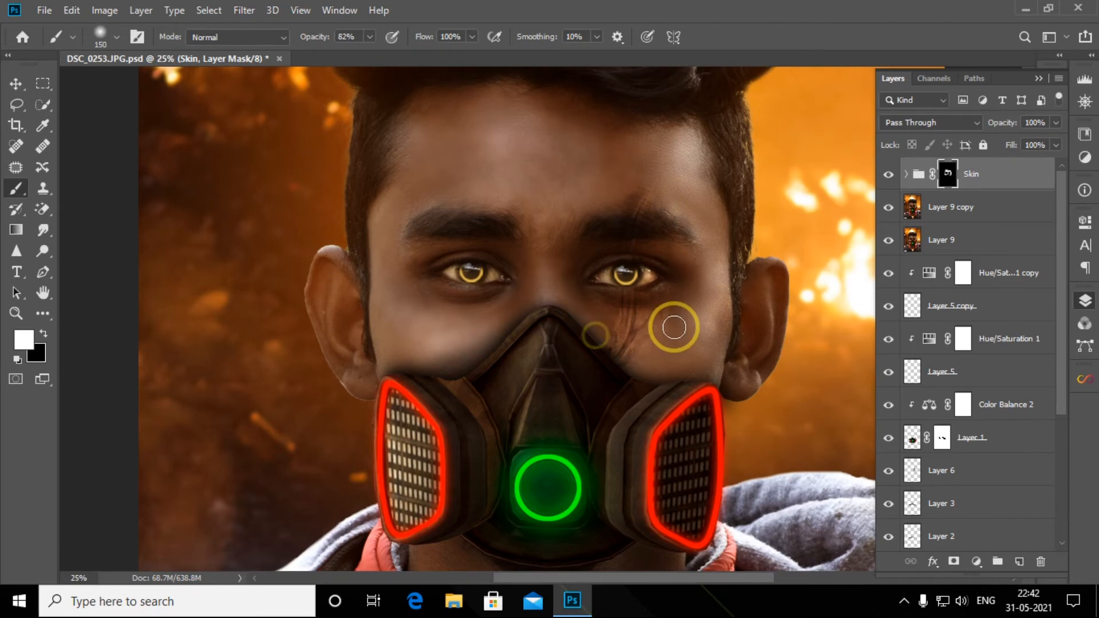
{"action": "key", "text": "ctrl+minus"}
{"action": "key", "text": "ctrl+minus"}
{"action": "key", "text": "ctrl+minus"}
{"action": "key", "text": "ctrl+minus"}
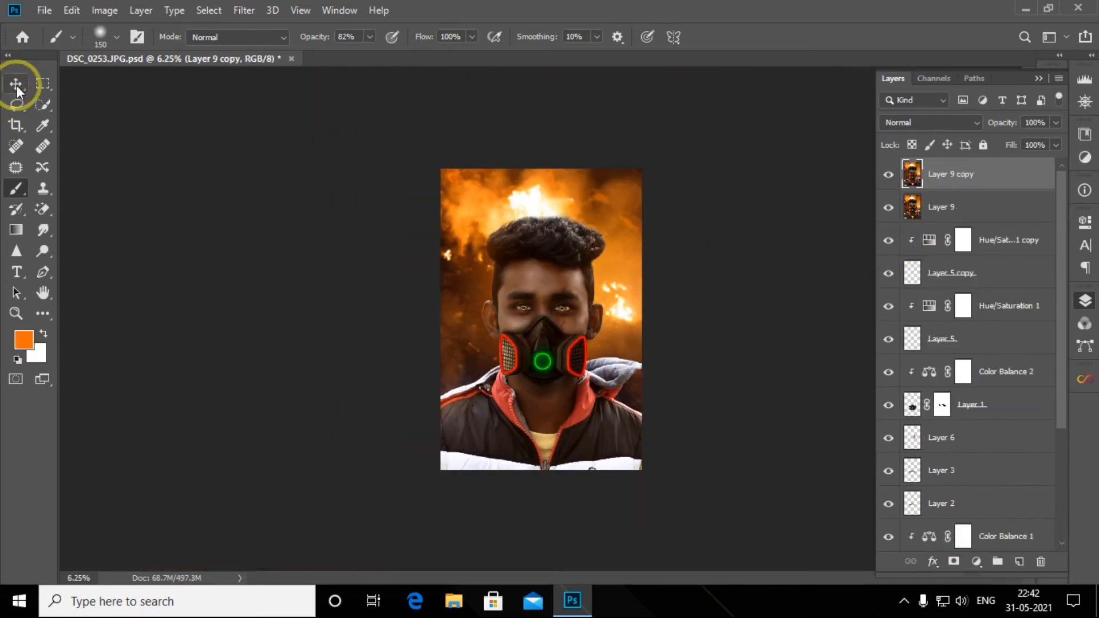
Duplicate Layer 9 copy and add a Curves adjustment layer above it with an anchor point in the RGB curve's shadows.
{"action": "left_click", "coordinate": [16, 84]}
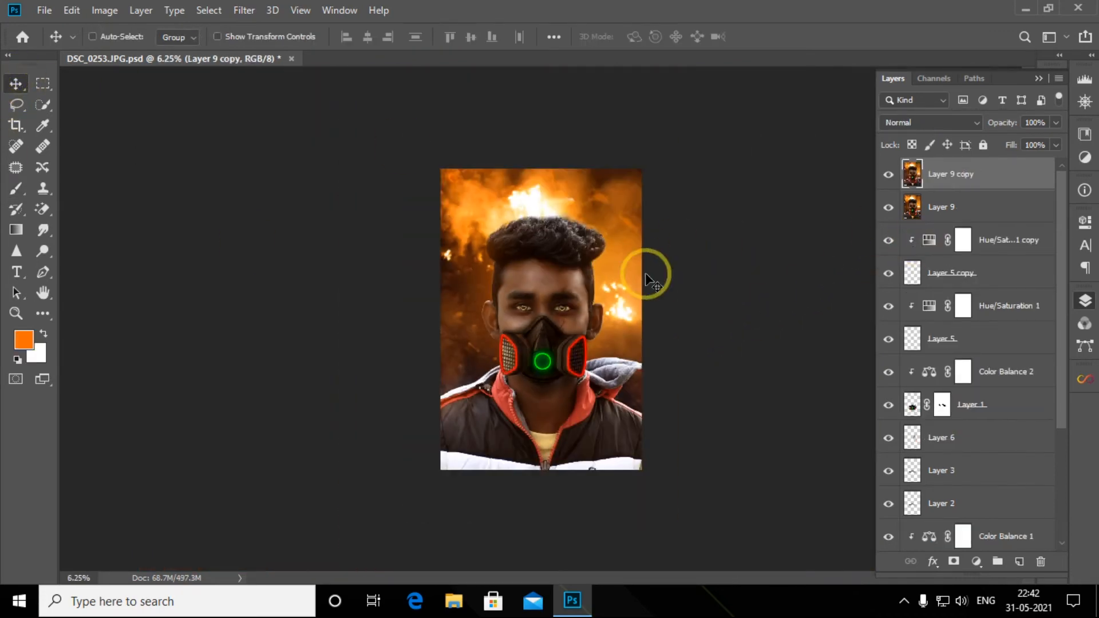
{"action": "key", "text": "ctrl+j"}
{"action": "left_click", "coordinate": [977, 562]}
{"action": "left_click", "coordinate": [950, 351]}
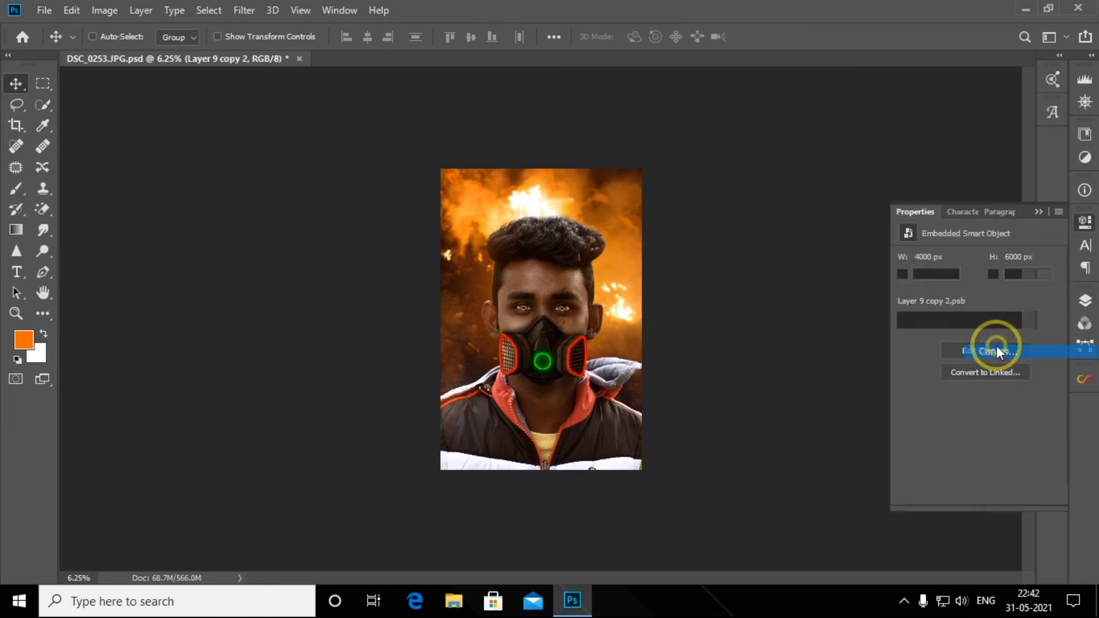
{"action": "left_click_drag", "start_coordinate": [961, 375], "coordinate": [964, 378]}
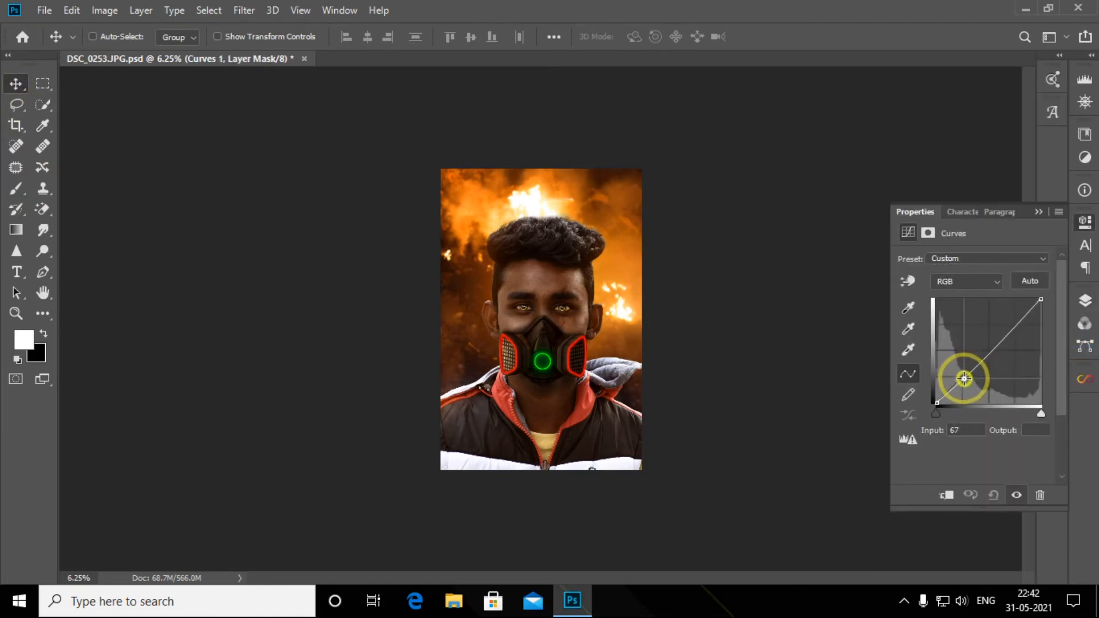
Place anchor points in the shadows and highlights of the Red curve, and switch to the Green channel.
{"action": "left_click", "coordinate": [958, 311]}
{"action": "left_click", "coordinate": [964, 368]}
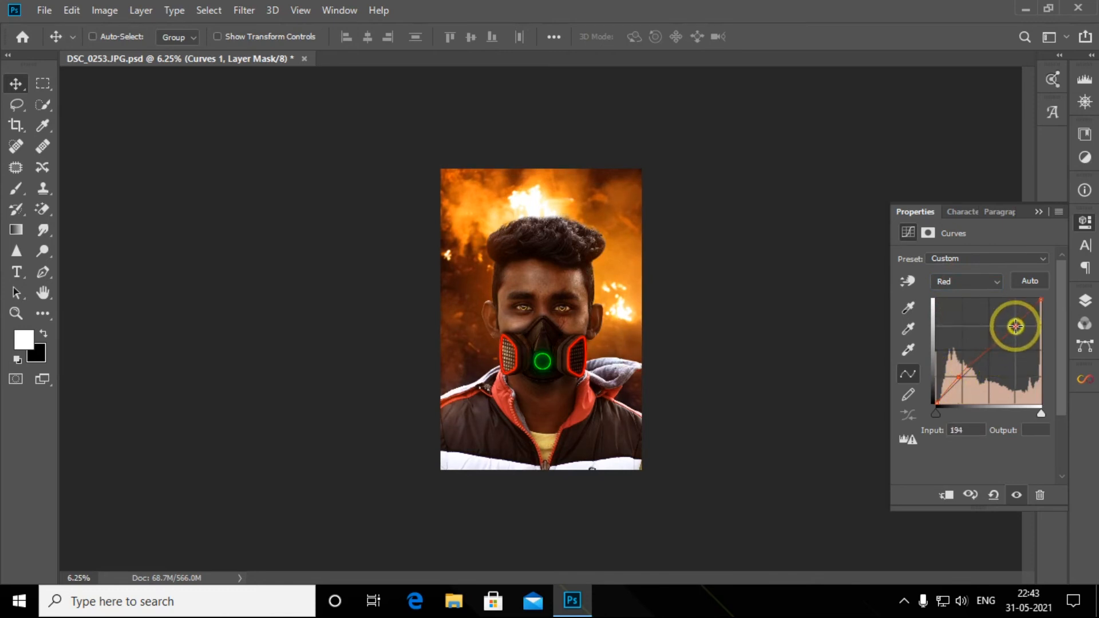
{"action": "left_click", "coordinate": [980, 282]}
{"action": "left_click", "coordinate": [968, 293]}
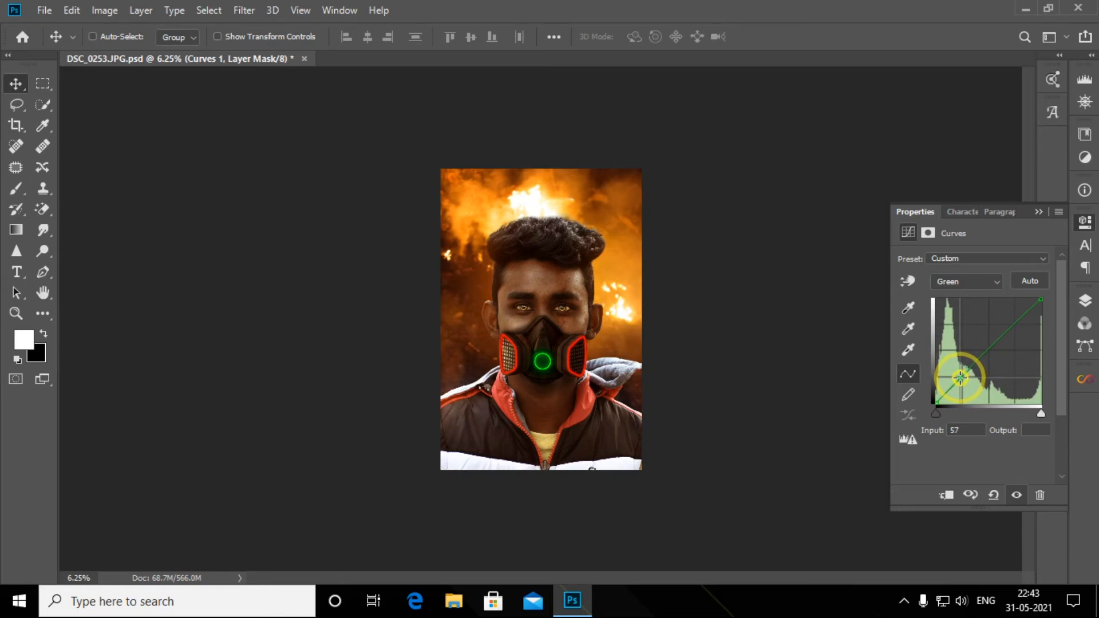
Raise the black point slightly and lower the white point of the Blue curve to give the highlights a yellow tint.
{"action": "left_click", "coordinate": [968, 281]}
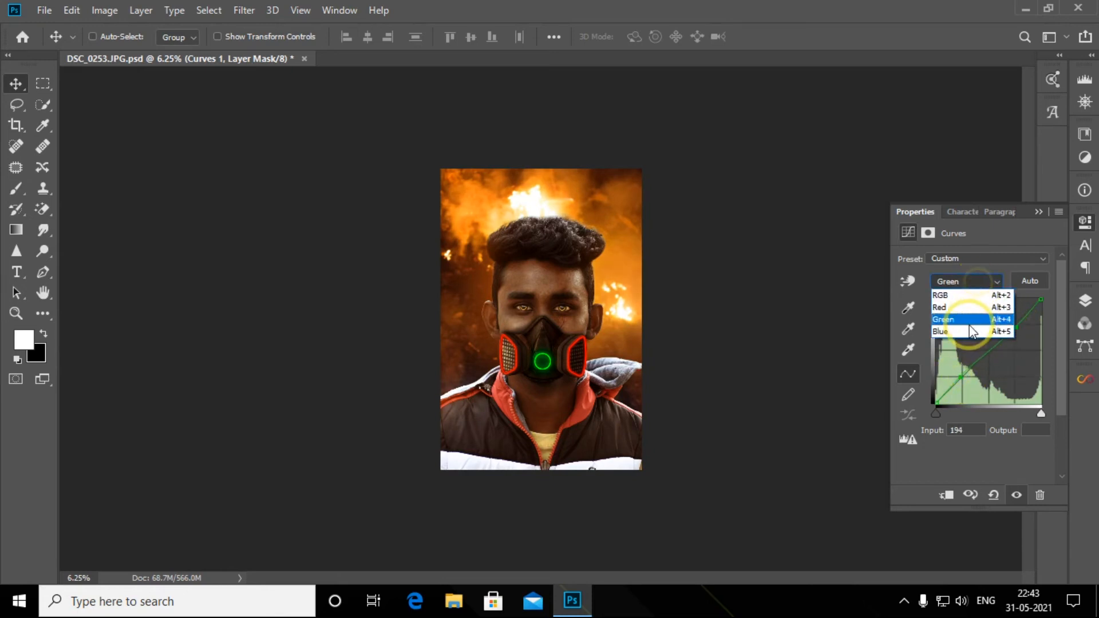
{"action": "left_click", "coordinate": [962, 321]}
{"action": "left_click_drag", "start_coordinate": [936, 404], "coordinate": [936, 397]}
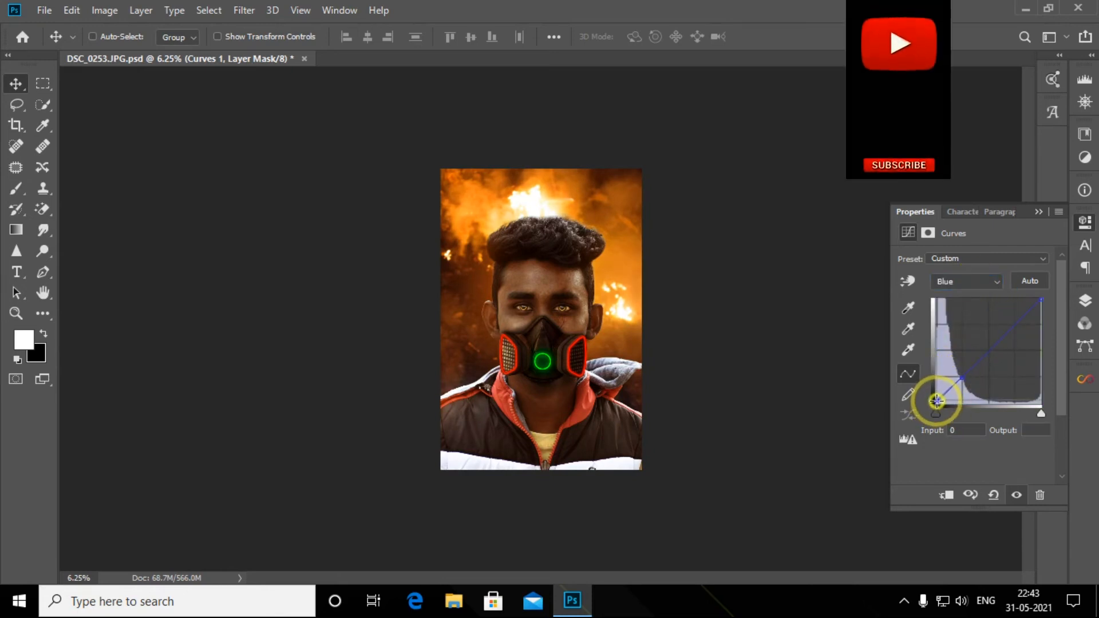
{"action": "left_click_drag", "start_coordinate": [1041, 299], "coordinate": [1041, 330]}
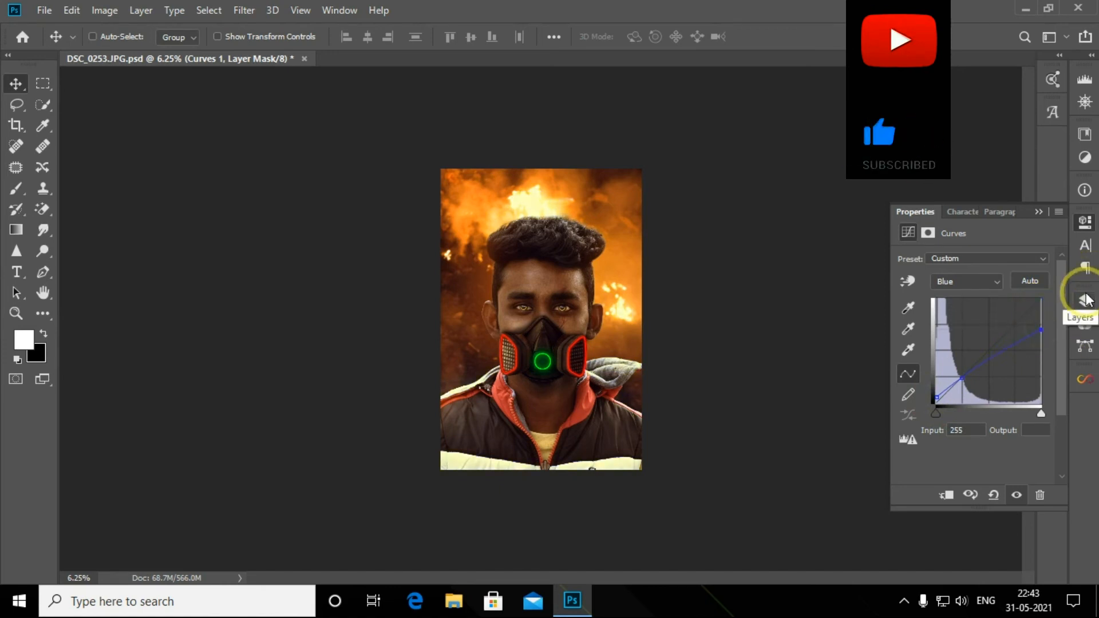
Create an empty layer directly below the Curves adjustment and sample the dark brown of the jacket as the foreground colour.
{"action": "left_click", "coordinate": [1086, 298]}
{"action": "left_click", "coordinate": [1008, 209]}
{"action": "left_click", "coordinate": [1019, 560]}
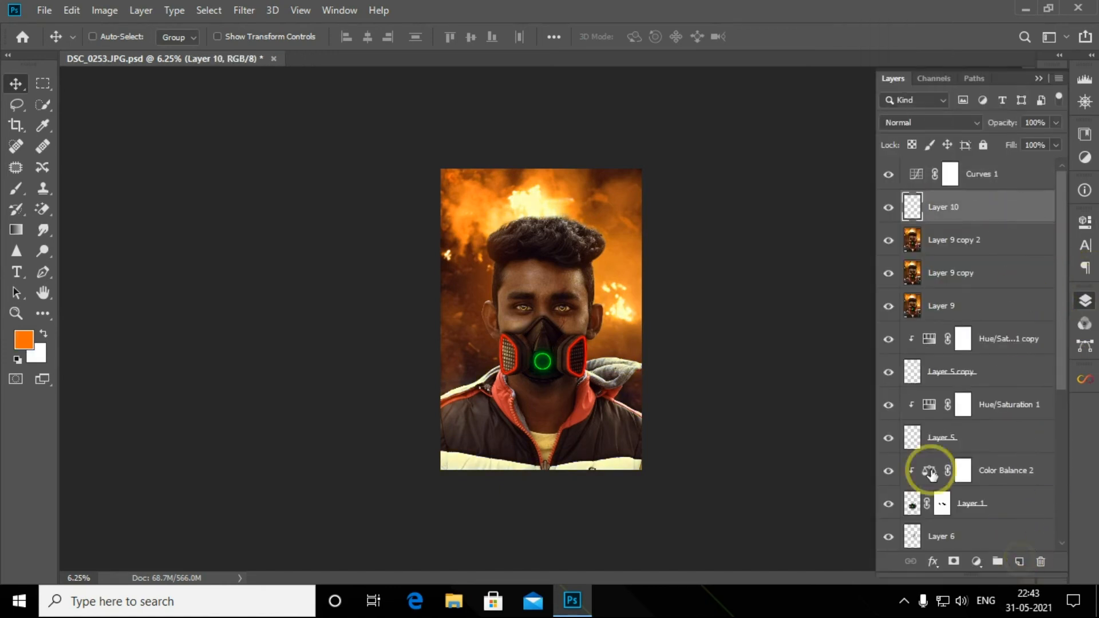
{"action": "left_click", "coordinate": [43, 125]}
{"action": "left_click", "coordinate": [625, 423]}
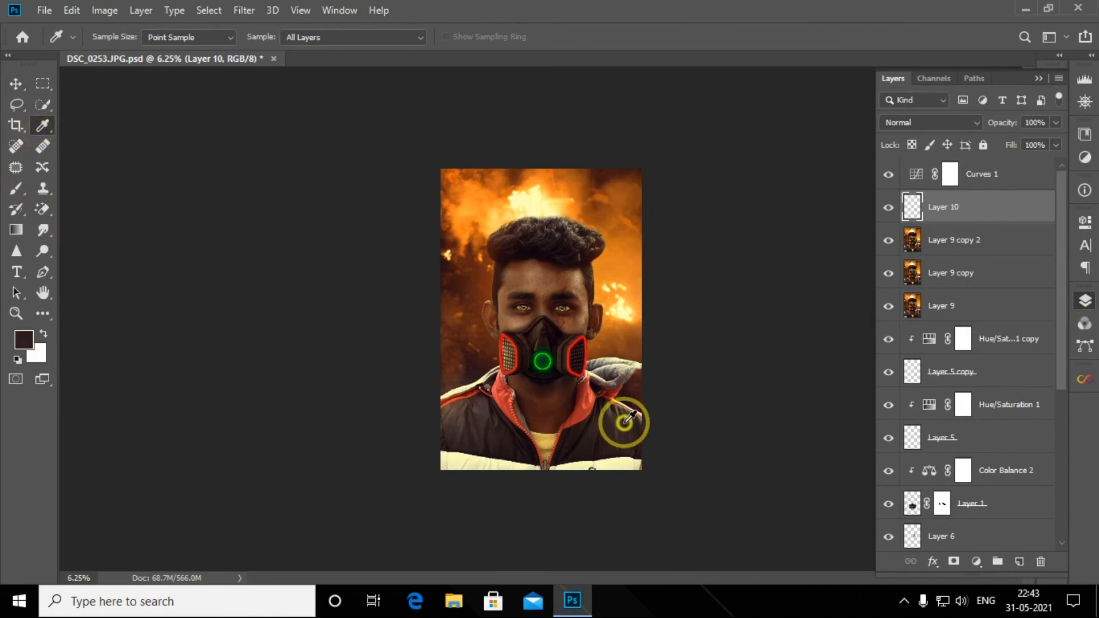
Choose an irregular smoke-like brush preset from the environment brushes set for the Brush tool.
{"action": "left_click", "coordinate": [17, 188]}
{"action": "right_click", "coordinate": [478, 201]}
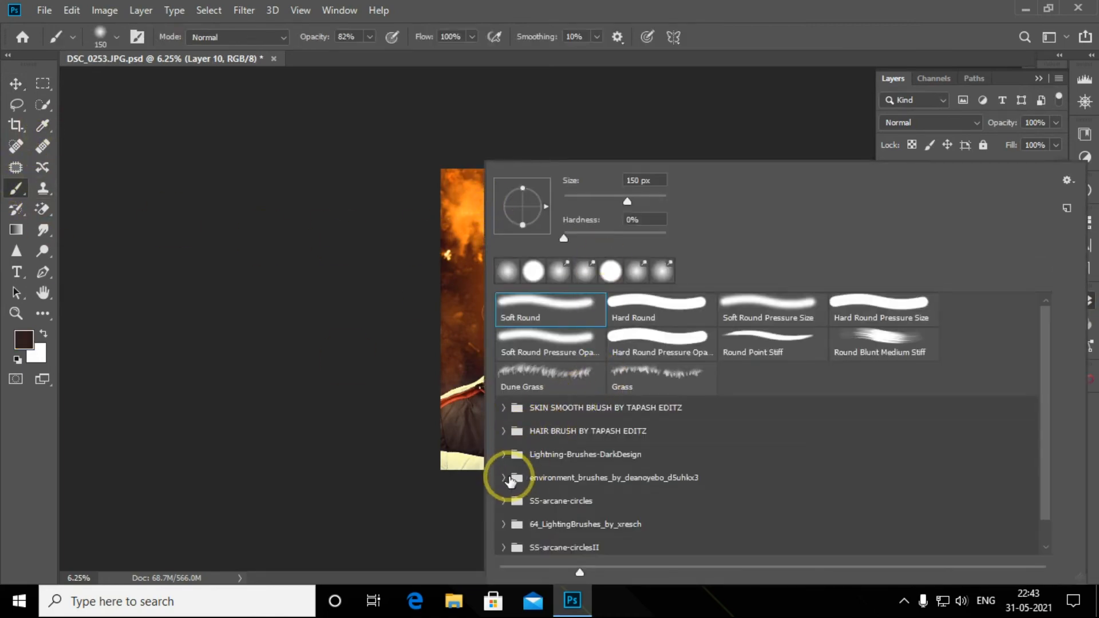
{"action": "left_click", "coordinate": [505, 479]}
{"action": "left_click_drag", "start_coordinate": [1047, 391], "coordinate": [1046, 418]}
{"action": "left_click", "coordinate": [658, 427]}
{"action": "left_click", "coordinate": [521, 429]}
{"action": "left_click", "coordinate": [547, 5]}
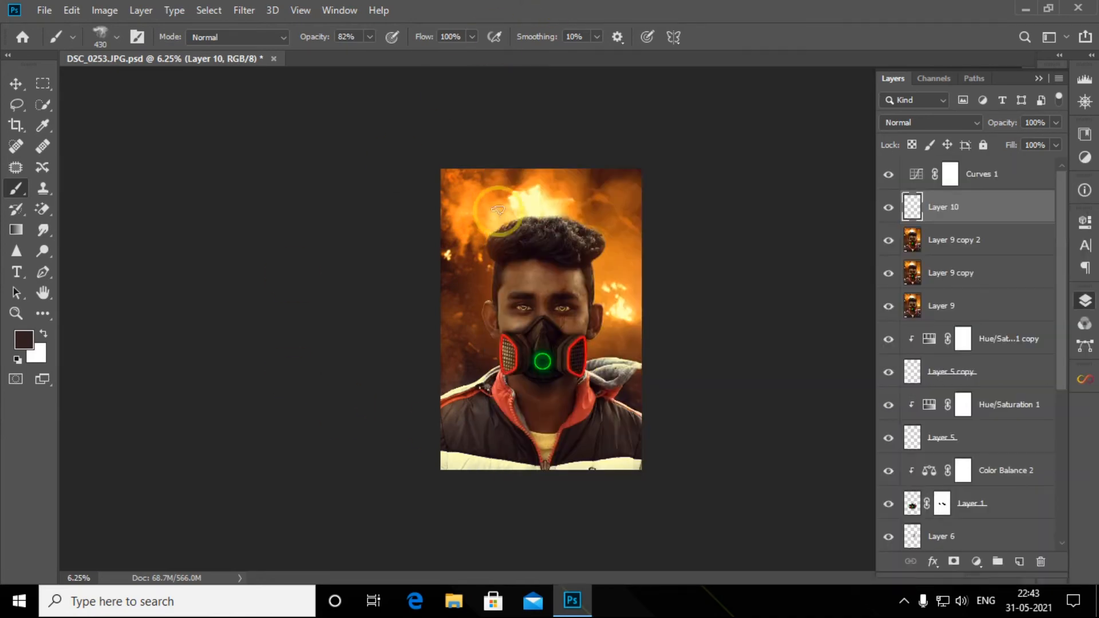
{"action": "right_click", "coordinate": [491, 210]}
{"action": "left_click", "coordinate": [521, 358]}
{"action": "left_click", "coordinate": [619, 7]}
Paint dark haze over the white jacket band along the photo's lower edge with the brush at 3200 px and 100% opacity.
{"action": "key", "text": "bracketright"}
{"action": "key", "text": "bracketright"}
{"action": "key", "text": "bracketright"}
{"action": "key", "text": "bracketright"}
{"action": "key", "text": "bracketright"}
{"action": "key", "text": "bracketright"}
{"action": "key", "text": "bracketright"}
{"action": "key", "text": "bracketright"}
{"action": "key", "text": "bracketright"}
{"action": "key", "text": "bracketright"}
{"action": "key", "text": "bracketright"}
{"action": "key", "text": "bracketright"}
{"action": "key", "text": "bracketright"}
{"action": "key", "text": "bracketright"}
{"action": "key", "text": "bracketright"}
{"action": "key", "text": "bracketright"}
{"action": "key", "text": "bracketright"}
{"action": "key", "text": "bracketright"}
{"action": "key", "text": "bracketright"}
{"action": "key", "text": "bracketright"}
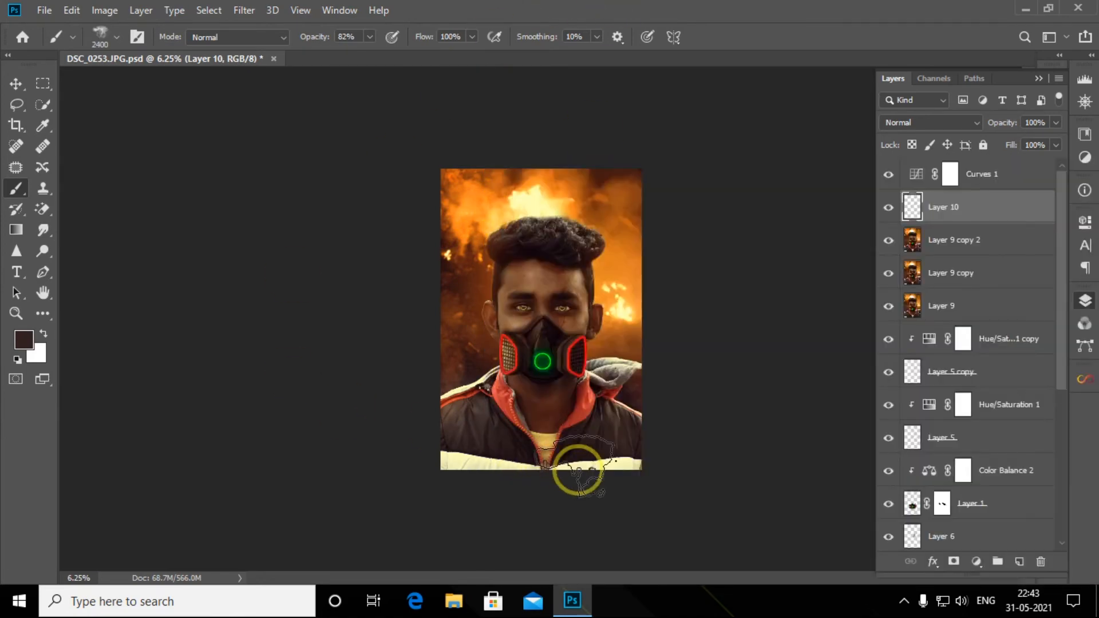
{"action": "mouse_move", "coordinate": [616, 477]}
{"action": "left_mouse_down"}
{"action": "mouse_move", "coordinate": [483, 475]}
{"action": "mouse_move", "coordinate": [447, 442]}
{"action": "left_mouse_up"}
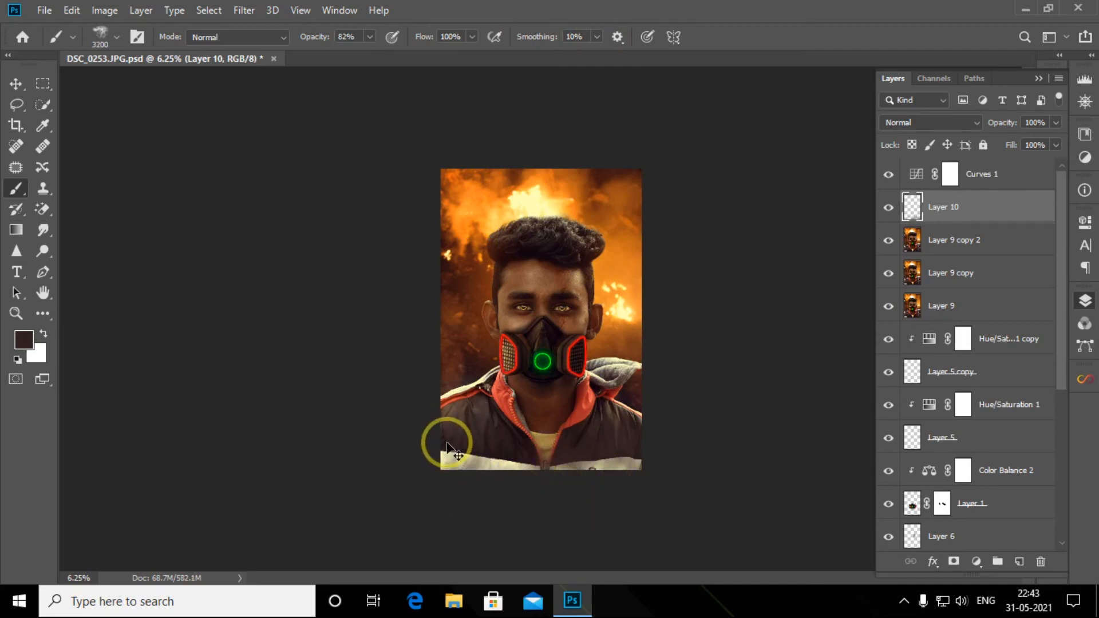
{"action": "left_click_drag", "start_coordinate": [370, 36], "coordinate": [400, 53]}
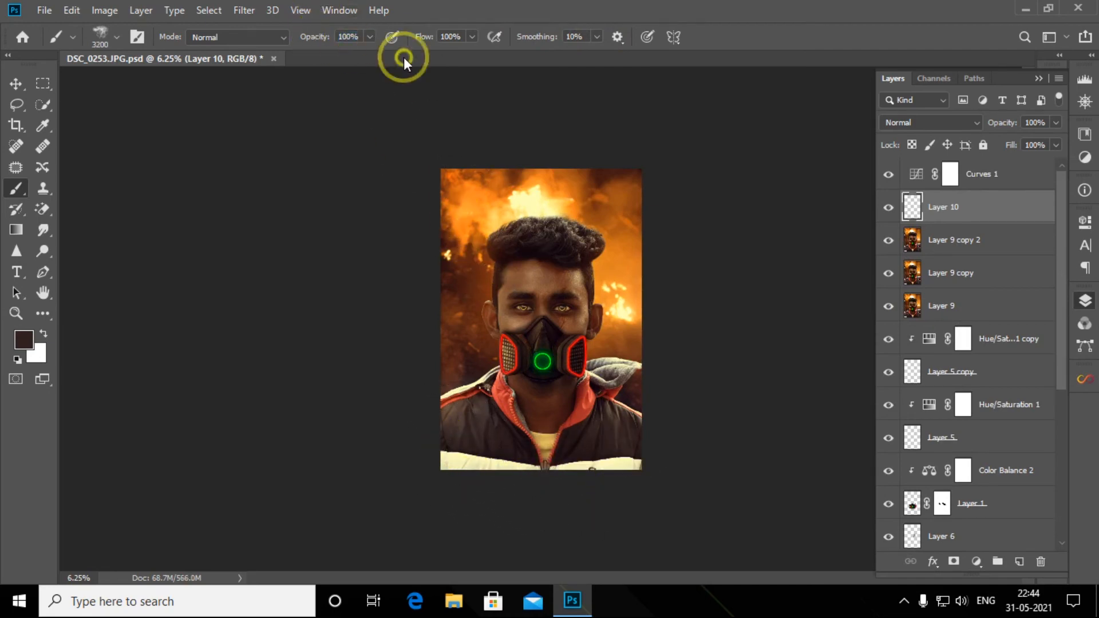
{"action": "mouse_move", "coordinate": [621, 485]}
{"action": "left_mouse_down"}
{"action": "mouse_move", "coordinate": [477, 475]}
{"action": "mouse_move", "coordinate": [420, 428]}
{"action": "mouse_move", "coordinate": [445, 460]}
{"action": "mouse_move", "coordinate": [480, 478]}
{"action": "mouse_move", "coordinate": [638, 480]}
{"action": "mouse_move", "coordinate": [592, 510]}
{"action": "mouse_move", "coordinate": [460, 500]}
{"action": "mouse_move", "coordinate": [506, 496]}
{"action": "mouse_move", "coordinate": [461, 461]}
{"action": "mouse_move", "coordinate": [418, 310]}
{"action": "mouse_move", "coordinate": [389, 422]}
{"action": "mouse_move", "coordinate": [526, 516]}
{"action": "mouse_move", "coordinate": [632, 529]}
{"action": "mouse_move", "coordinate": [781, 486]}
{"action": "left_mouse_up"}
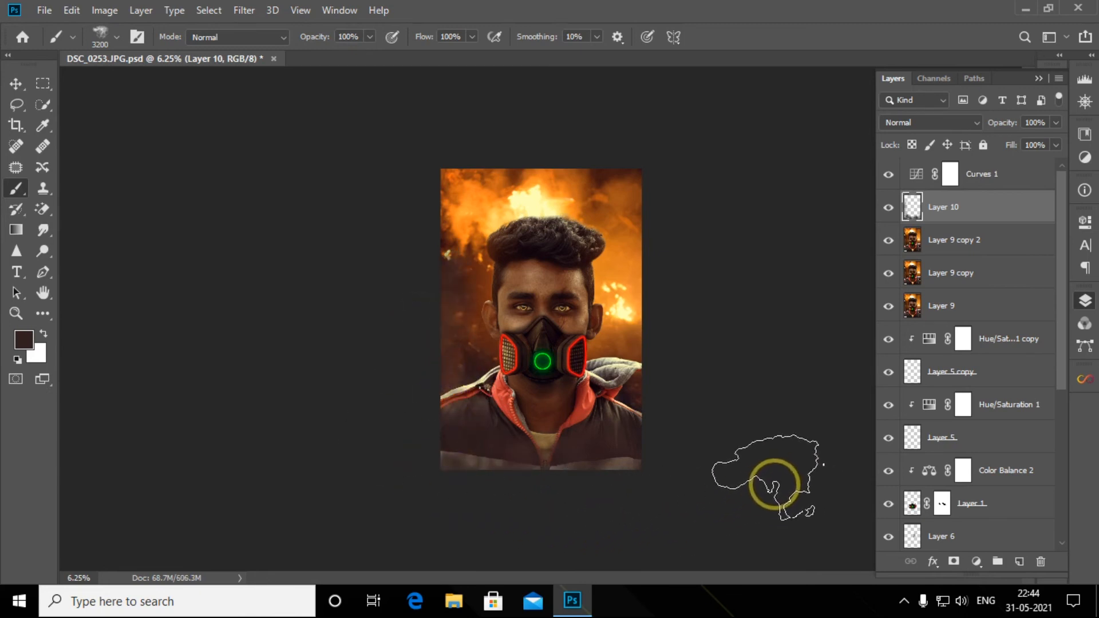
{"action": "left_click_drag", "start_coordinate": [957, 169], "coordinate": [953, 230]}
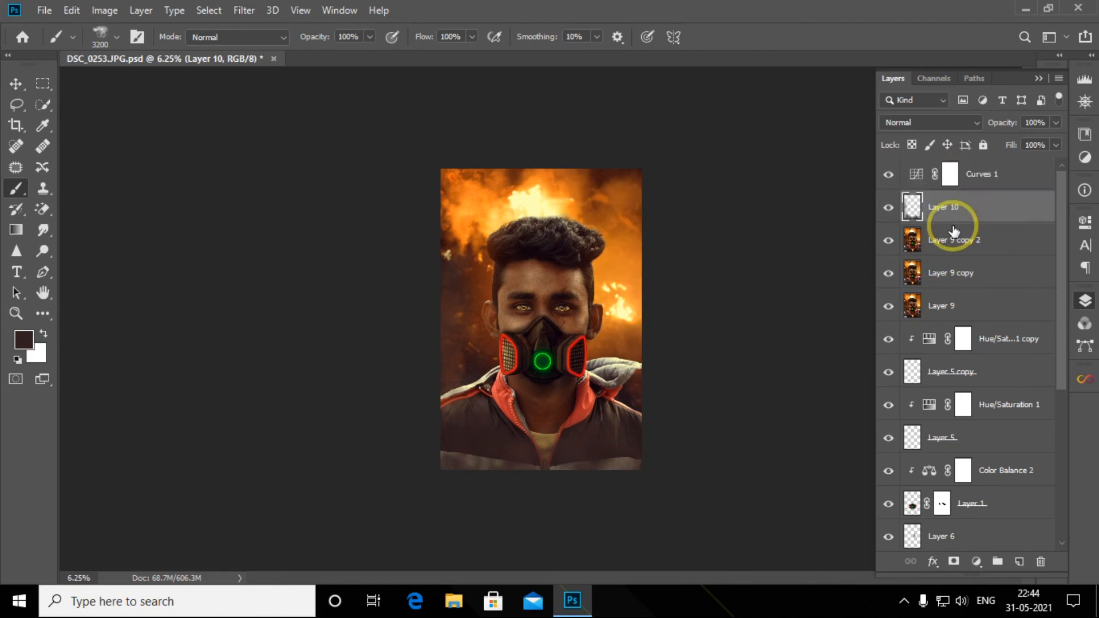
Switch to a soft round brush reduced to 500 px and toggle Layer 10's visibility to compare the haze.
{"action": "right_click", "coordinate": [535, 269]}
{"action": "left_click", "coordinate": [535, 266]}
{"action": "left_click", "coordinate": [785, 104]}
{"action": "key", "text": "bracketleft"}
{"action": "key", "text": "bracketleft"}
{"action": "key", "text": "bracketleft"}
{"action": "key", "text": "bracketleft"}
{"action": "key", "text": "bracketleft"}
{"action": "key", "text": "bracketleft"}
{"action": "key", "text": "bracketleft"}
{"action": "key", "text": "bracketleft"}
{"action": "key", "text": "bracketleft"}
{"action": "key", "text": "bracketleft"}
{"action": "key", "text": "bracketleft"}
{"action": "key", "text": "bracketleft"}
{"action": "key", "text": "bracketleft"}
{"action": "key", "text": "bracketleft"}
{"action": "left_click", "coordinate": [891, 207]}
{"action": "left_click", "coordinate": [891, 207]}
{"action": "key", "text": "bracketleft"}
Stamp all visible layers into a merged layer above Curves 1 and duplicate it twice.
{"action": "left_click", "coordinate": [1031, 174]}
{"action": "key", "text": "d"}
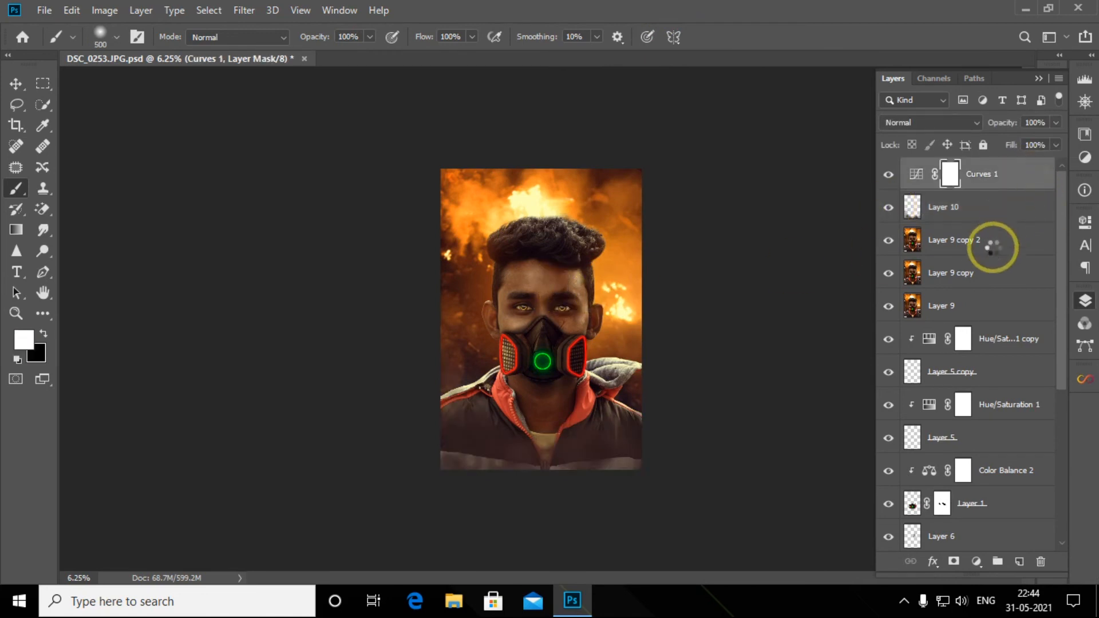
{"action": "key", "text": "ctrl+shift+alt+n"}
{"action": "key", "text": "ctrl+j"}
{"action": "key", "text": "ctrl+j"}
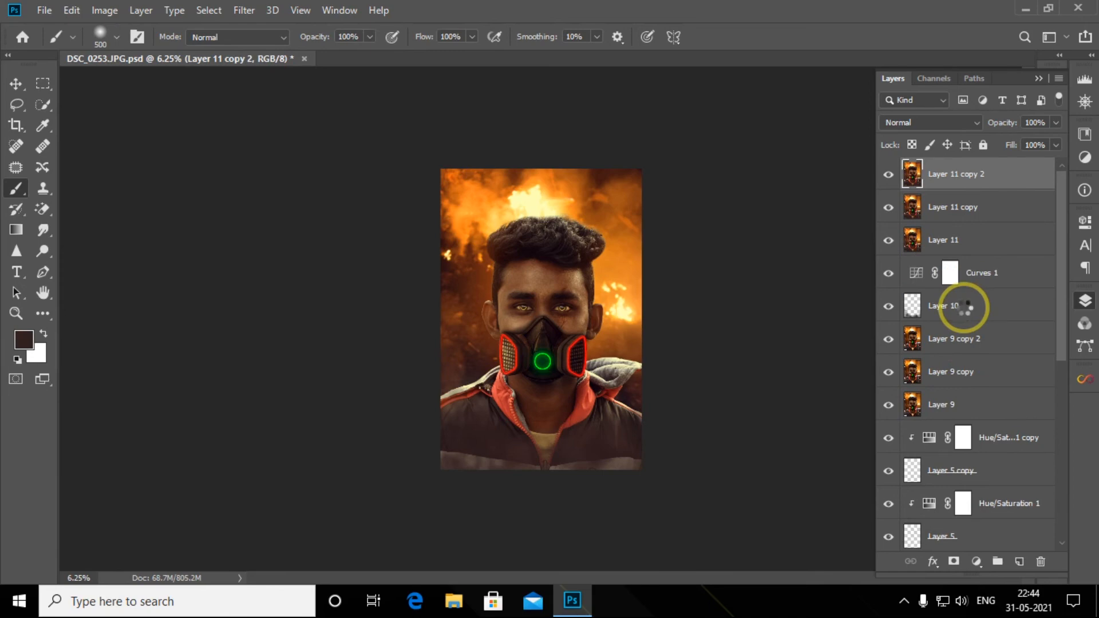
Open the topmost merged copy in the Camera Raw filter with a before/after view and draw a large radial filter around the portrait.
{"action": "key", "text": "ctrl+shift+a"}
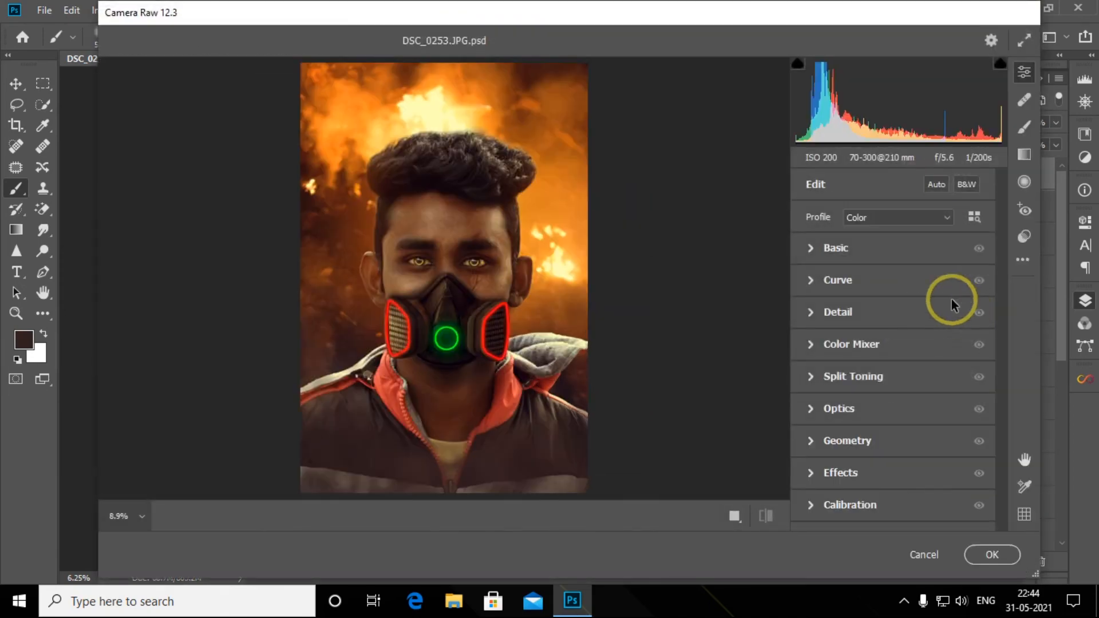
{"action": "left_click", "coordinate": [735, 516]}
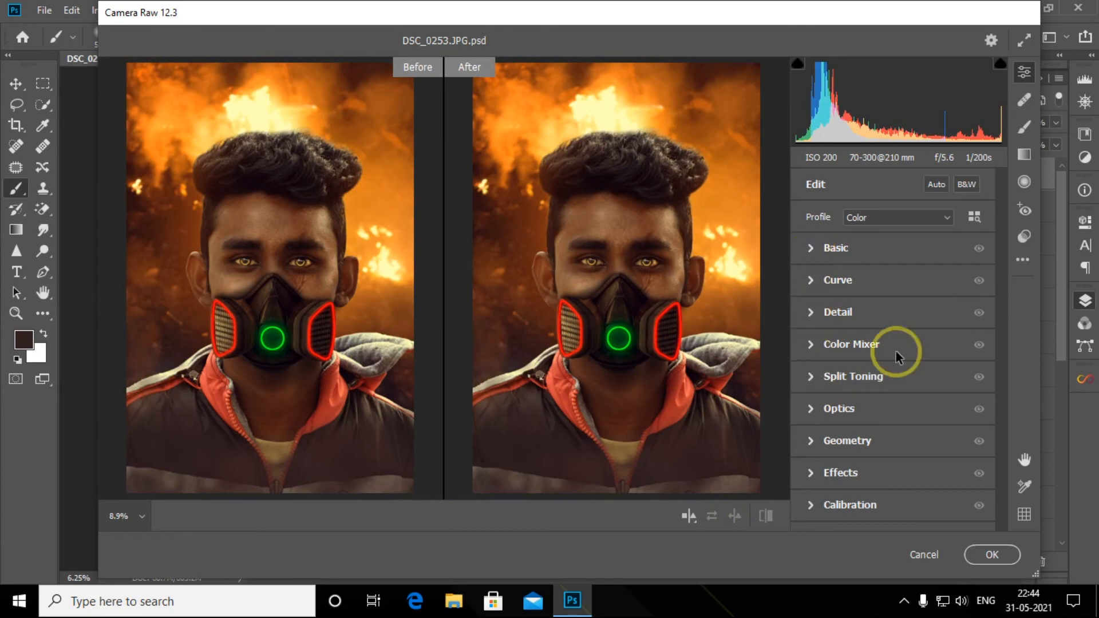
{"action": "left_click", "coordinate": [1024, 182]}
{"action": "left_click_drag", "start_coordinate": [613, 275], "coordinate": [760, 472]}
Adjust the radial filter's tone with Whites at +56, Blacks at +2 and Dehaze at -56.
{"action": "left_click_drag", "start_coordinate": [893, 446], "coordinate": [866, 481]}
{"action": "scroll", "coordinate": [886, 458], "scroll_direction": "down", "scroll_amount": 1}
{"action": "scroll", "coordinate": [888, 483], "scroll_direction": "down", "scroll_amount": 2}
{"action": "left_click_drag", "start_coordinate": [888, 435], "coordinate": [841, 481]}
{"action": "scroll", "coordinate": [893, 463], "scroll_direction": "down", "scroll_amount": 2}
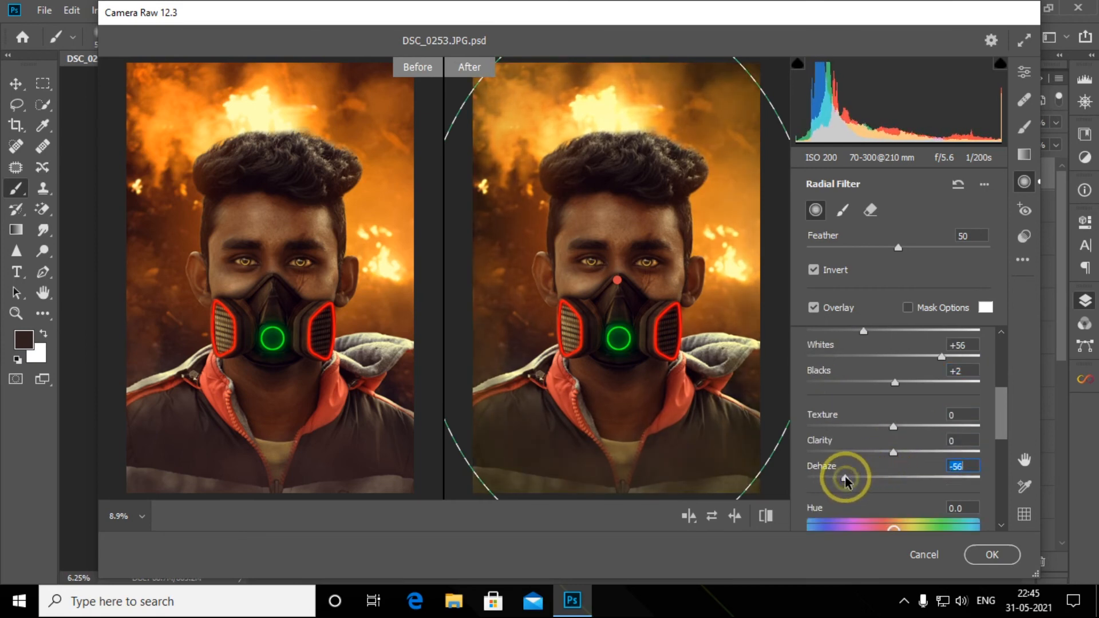
Set the Detail sharpening to 62 and the parametric curve's Lights to +29.
{"action": "left_click", "coordinate": [1028, 76]}
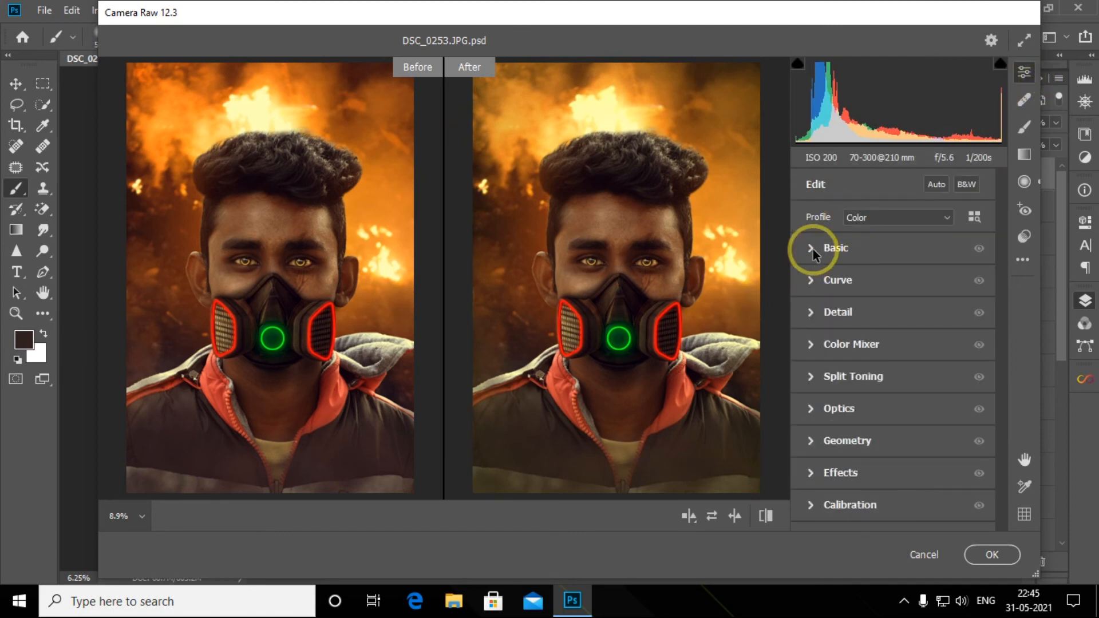
{"action": "left_click", "coordinate": [809, 313]}
{"action": "left_click_drag", "start_coordinate": [836, 231], "coordinate": [854, 230]}
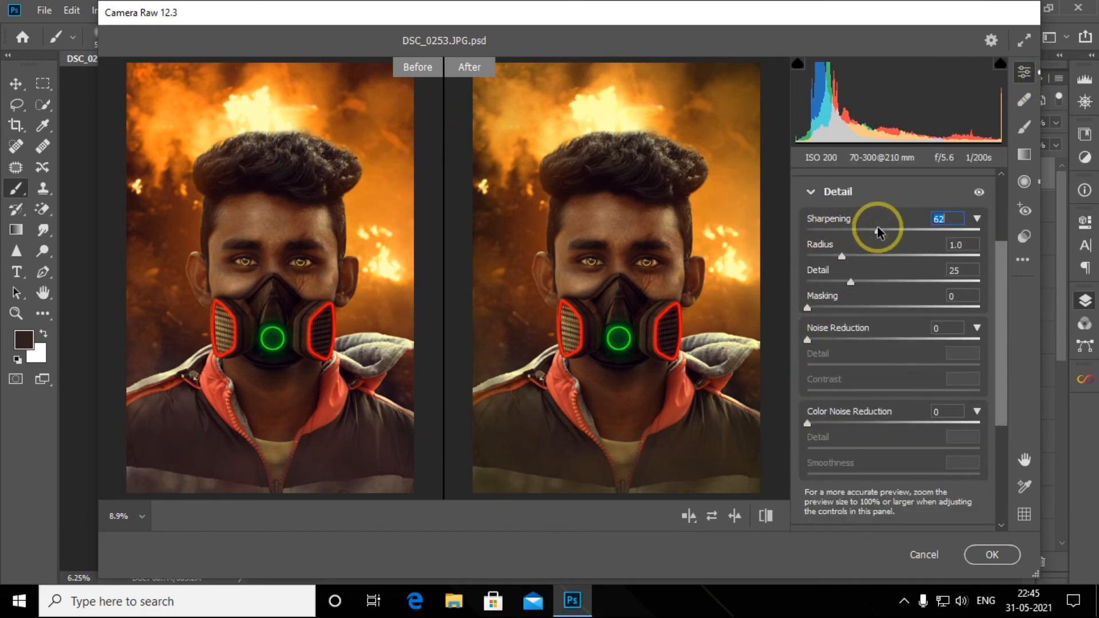
{"action": "left_click", "coordinate": [810, 193]}
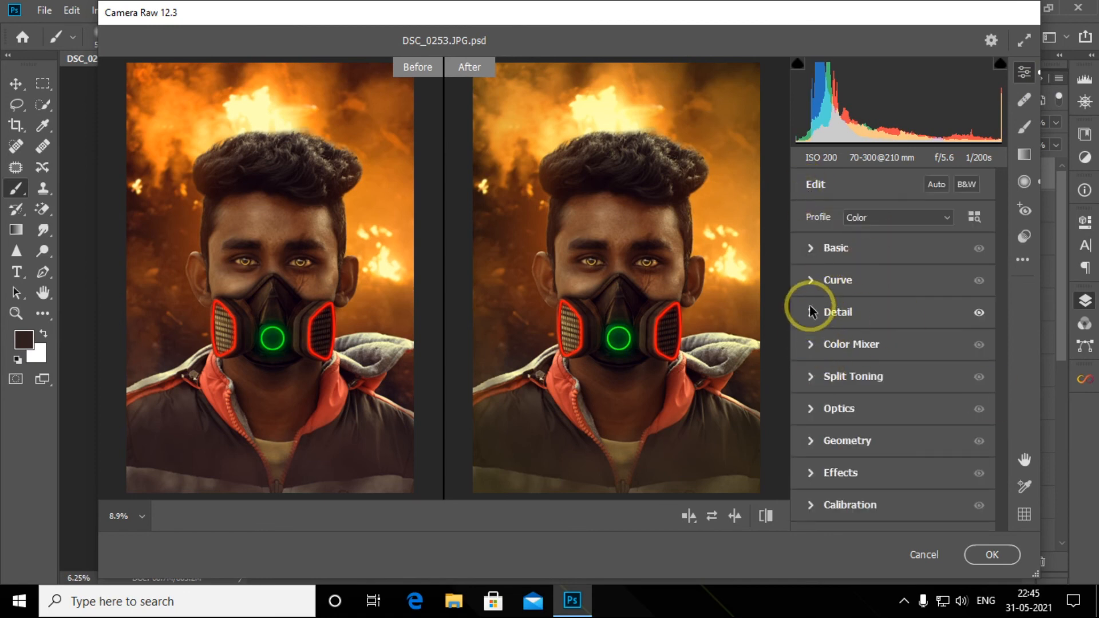
{"action": "left_click", "coordinate": [810, 280]}
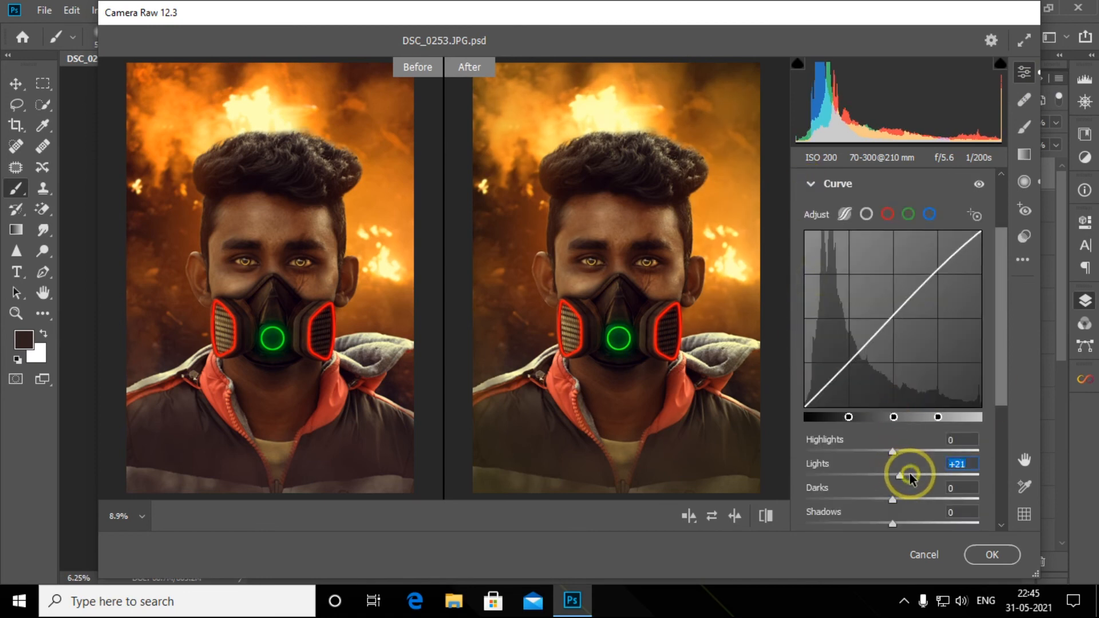
{"action": "left_click", "coordinate": [918, 475]}
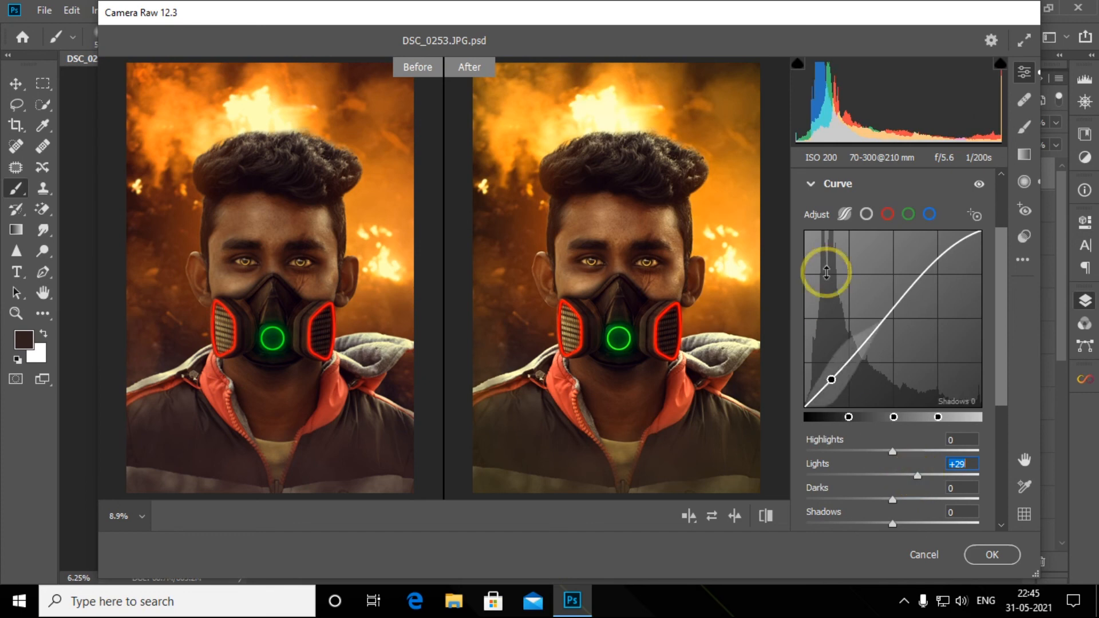
Set the Basic white balance Temperature to +5 and apply the Camera Raw filter.
{"action": "left_click", "coordinate": [811, 184]}
{"action": "left_click", "coordinate": [811, 310]}
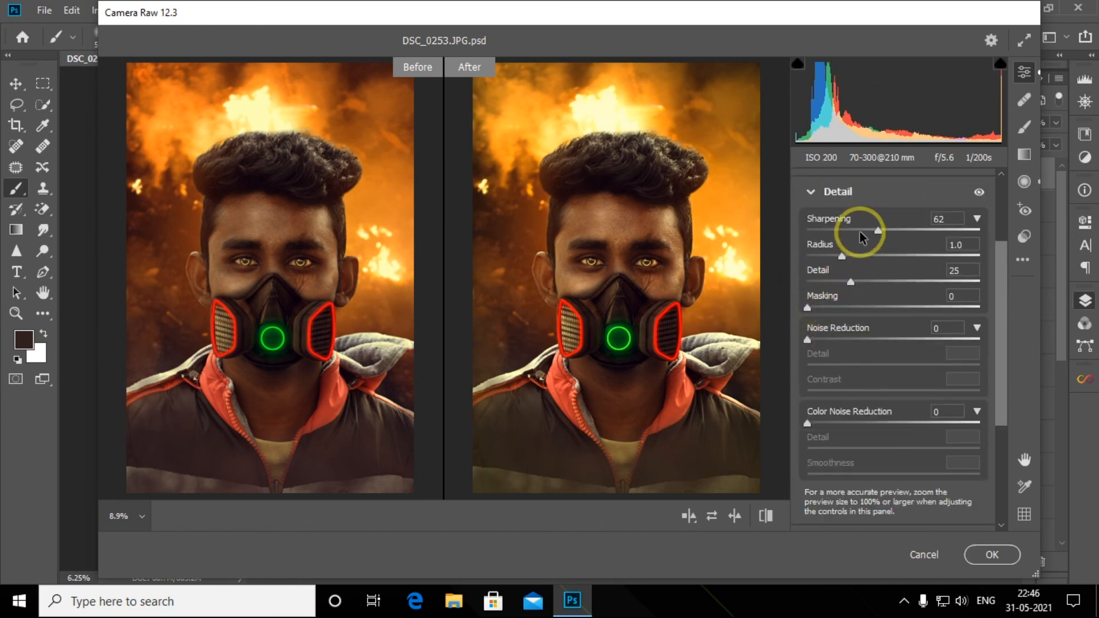
{"action": "left_click", "coordinate": [812, 192]}
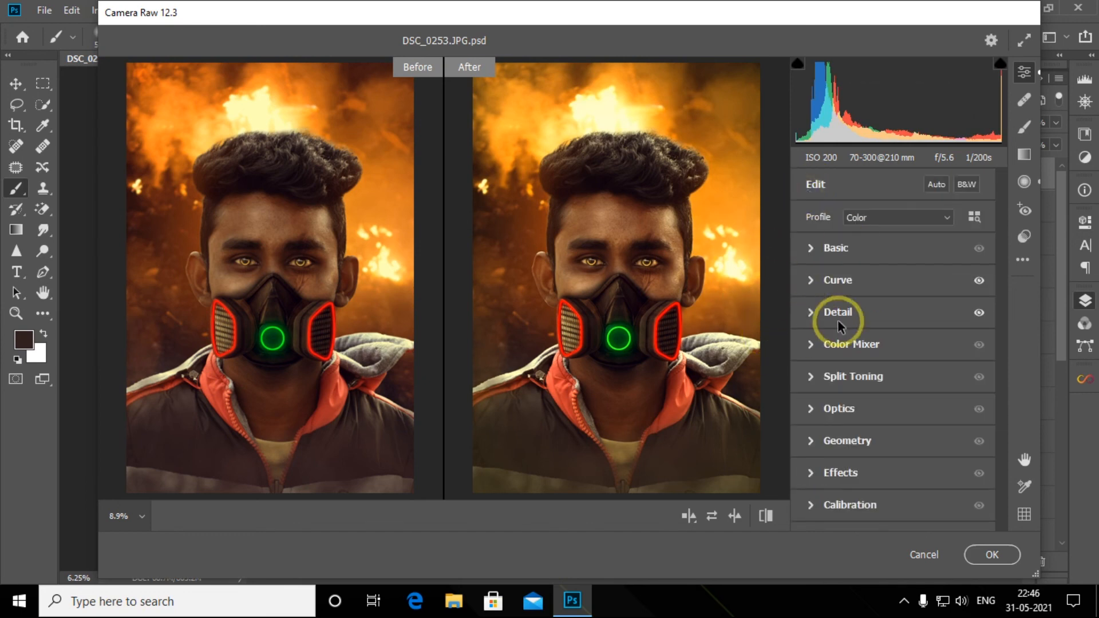
{"action": "left_click", "coordinate": [813, 247]}
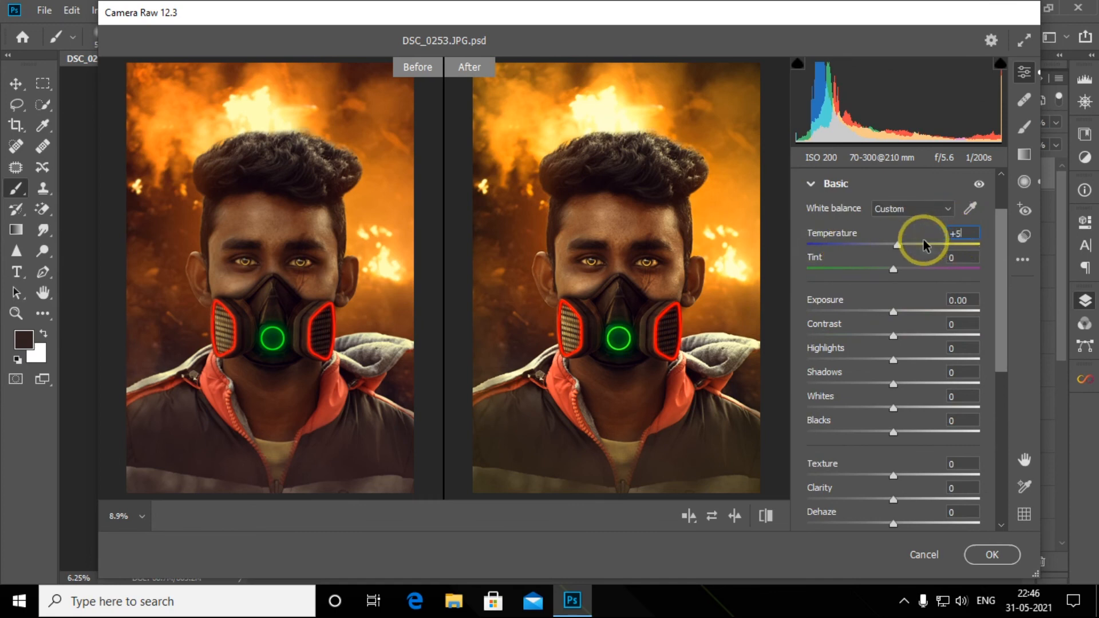
{"action": "left_click", "coordinate": [980, 551]}
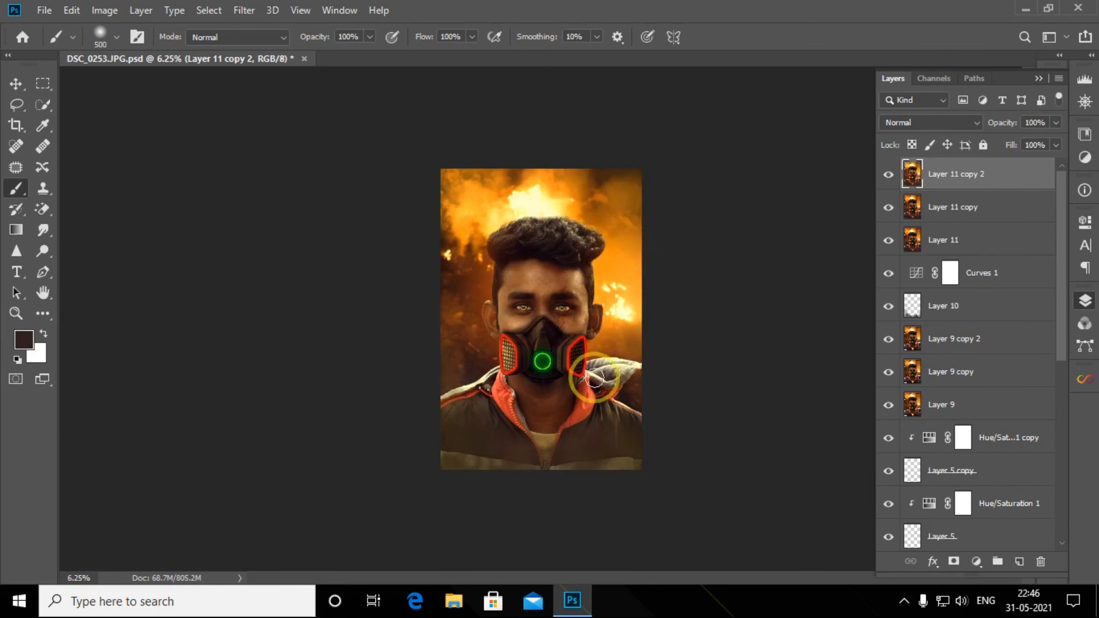
Merge all visible layers into a single layer, duplicate it twice and fit the image to the window.
{"action": "left_click", "coordinate": [16, 83]}
{"action": "right_click", "coordinate": [1000, 189]}
{"action": "left_click", "coordinate": [825, 501]}
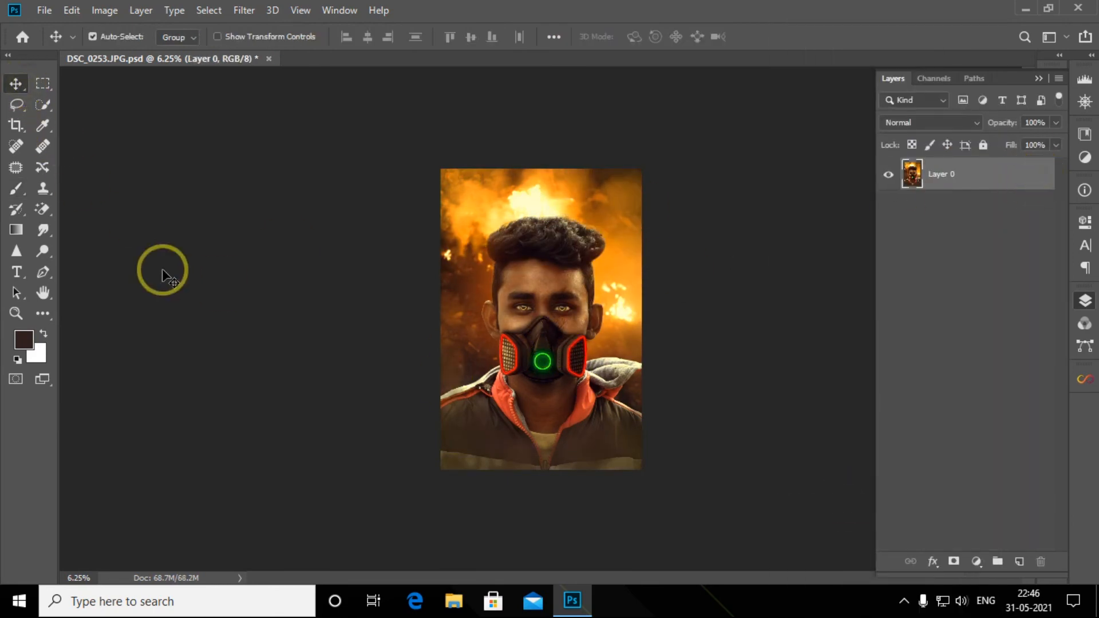
{"action": "key", "text": "ctrl+j"}
{"action": "key", "text": "ctrl+j"}
{"action": "key", "text": "z"}
{"action": "left_click", "coordinate": [481, 36]}
{"action": "left_click", "coordinate": [16, 83]}
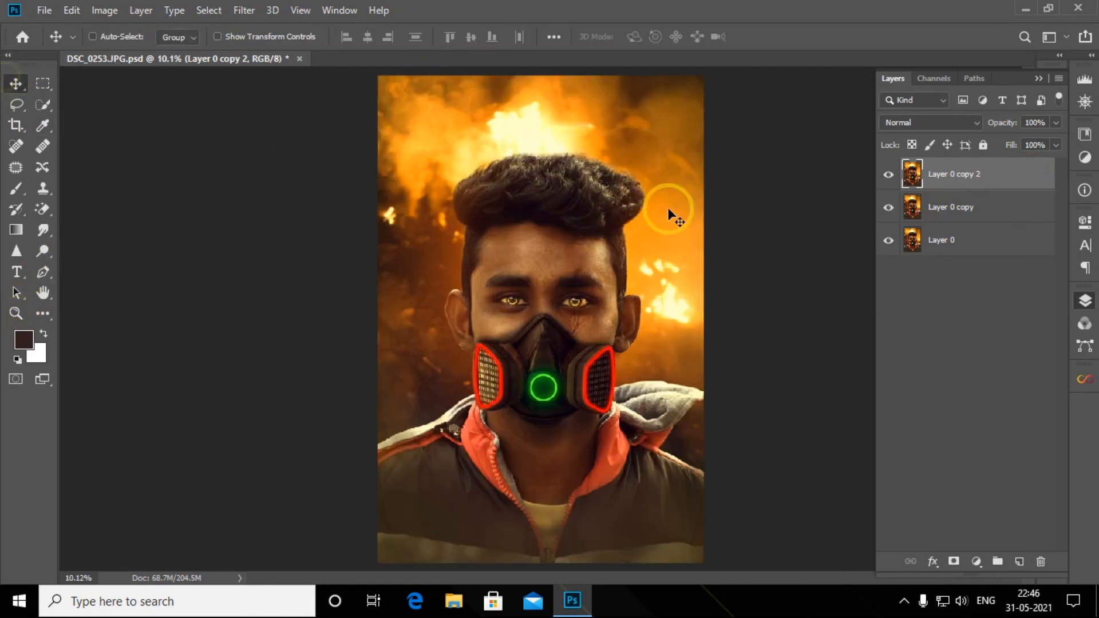
Add a Selective Color adjustment layer with Yellows at Cyan +3, Magenta -7 and Yellow +28.
{"action": "left_click", "coordinate": [977, 567]}
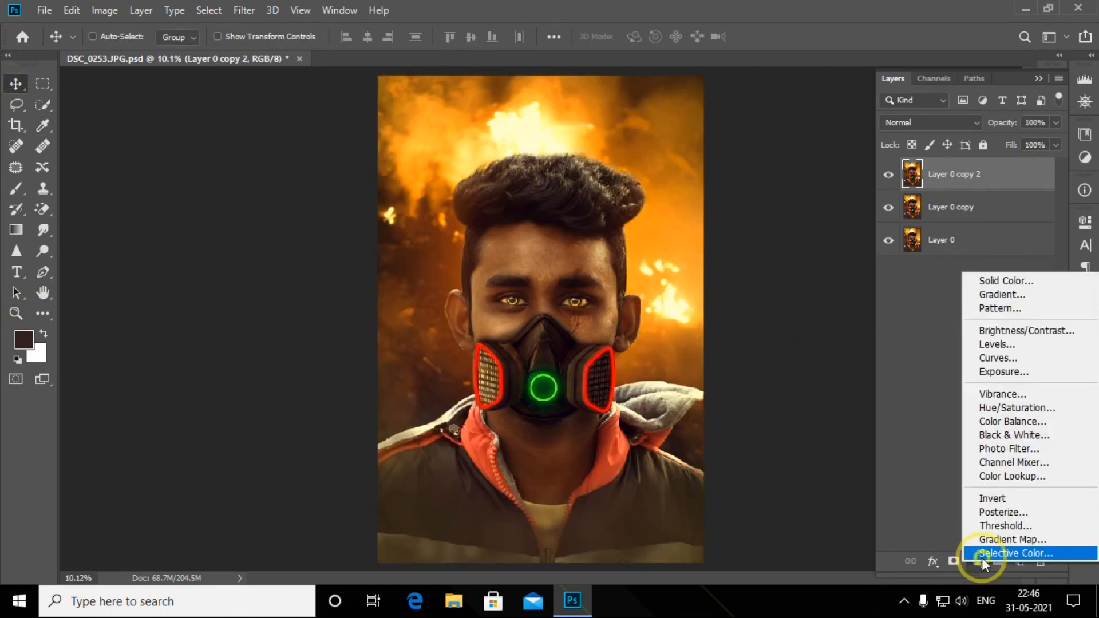
{"action": "left_click", "coordinate": [985, 554]}
{"action": "left_click", "coordinate": [967, 276]}
{"action": "left_click", "coordinate": [971, 308]}
{"action": "left_click_drag", "start_coordinate": [916, 307], "coordinate": [993, 374]}
{"action": "mouse_move", "coordinate": [988, 311]}
{"action": "left_mouse_down"}
{"action": "mouse_move", "coordinate": [1016, 309]}
{"action": "mouse_move", "coordinate": [976, 314]}
{"action": "left_mouse_up"}
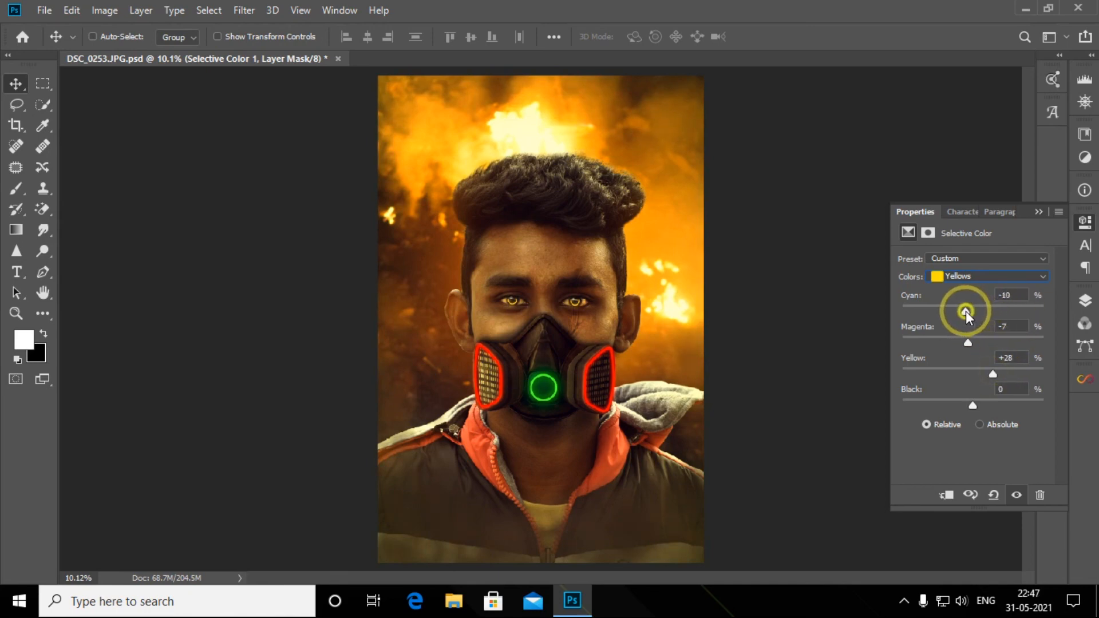
{"action": "left_click_drag", "start_coordinate": [987, 314], "coordinate": [976, 313]}
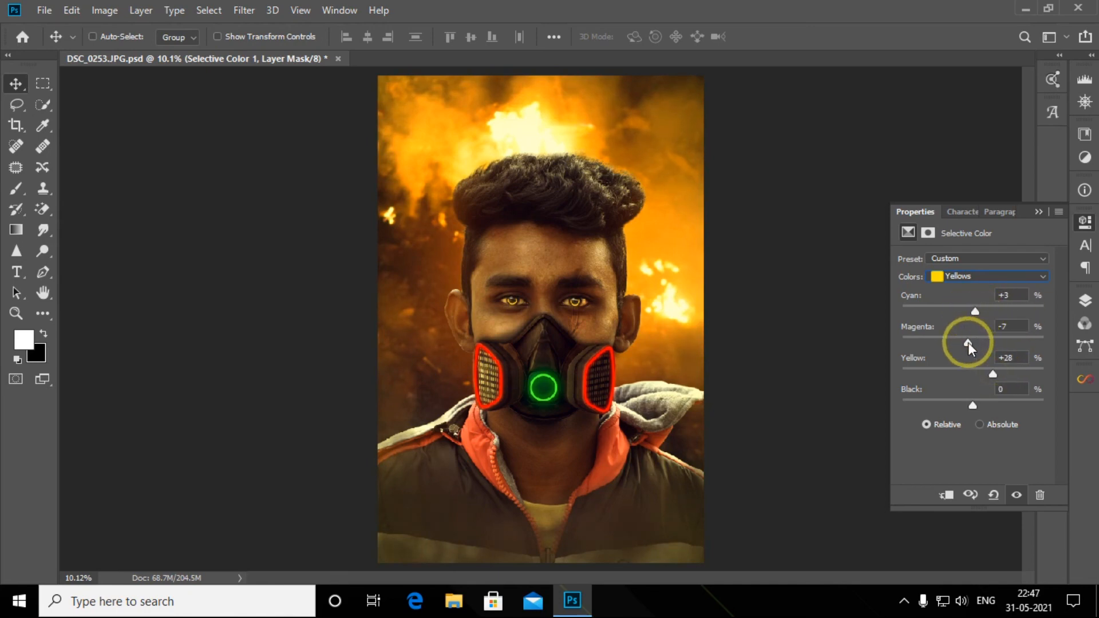
Toggle the Selective Color layer's visibility to compare its effect, and merge all visible layers into one.
{"action": "left_click", "coordinate": [1085, 300]}
{"action": "left_click", "coordinate": [889, 175]}
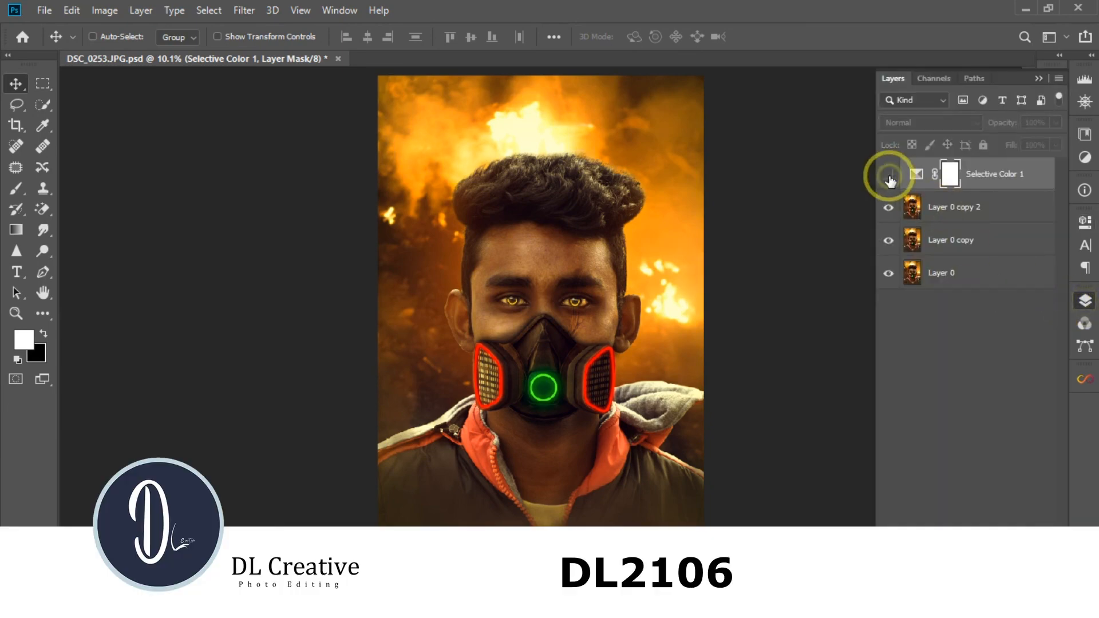
{"action": "right_click", "coordinate": [1016, 172]}
{"action": "left_click", "coordinate": [910, 503]}
{"action": "left_click", "coordinate": [1037, 175]}
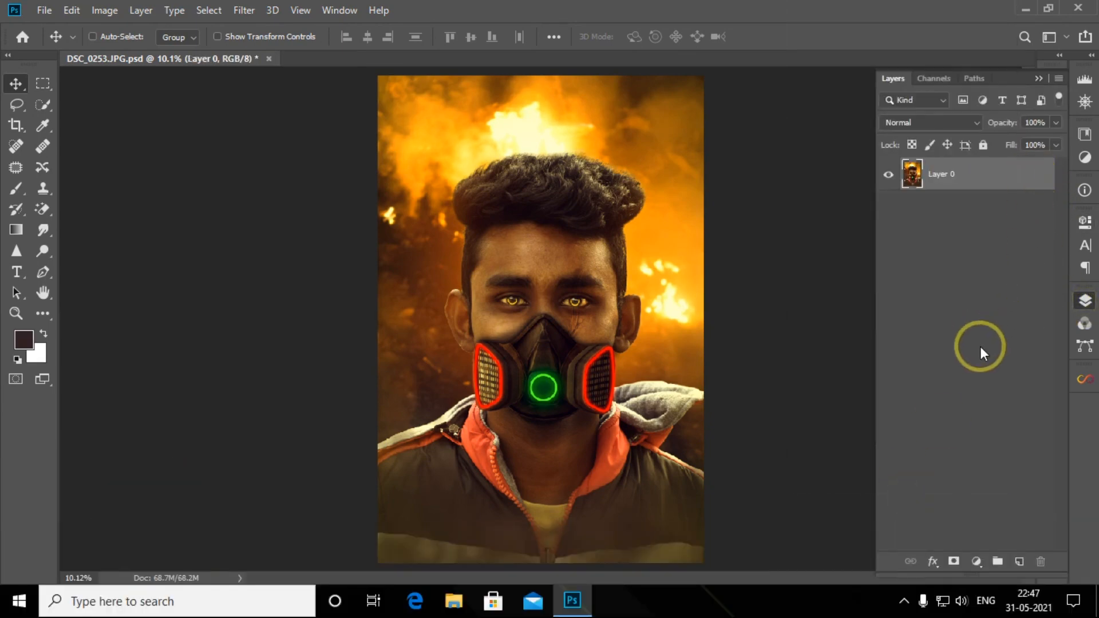
{"action": "left_click", "coordinate": [904, 600]}
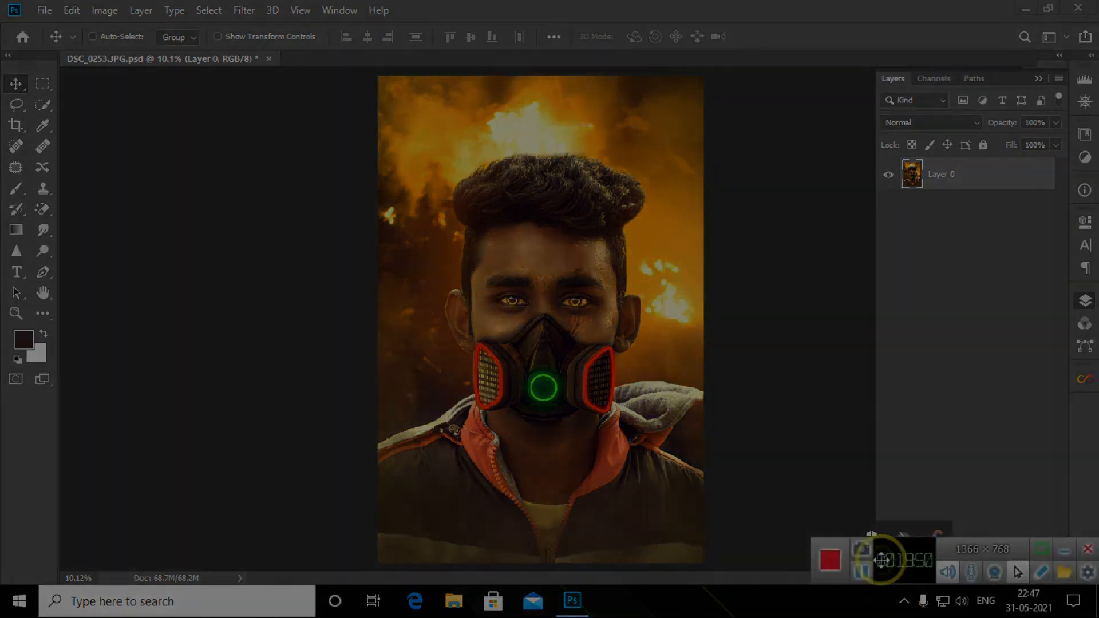